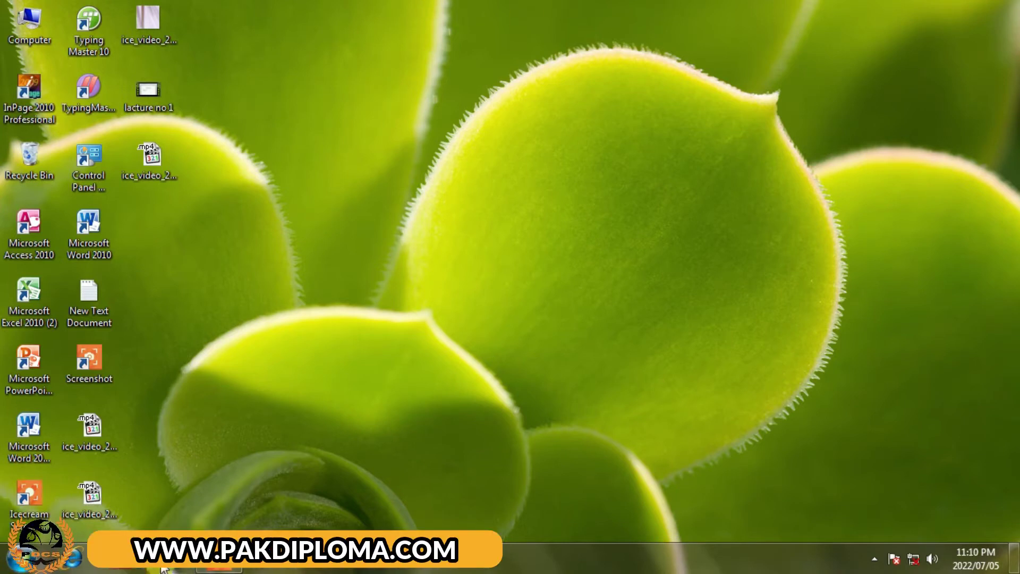
Step: Launch Word 2010 and set the blank page to A4 paper in portrait, keeping default margins
double_click(25, 435)
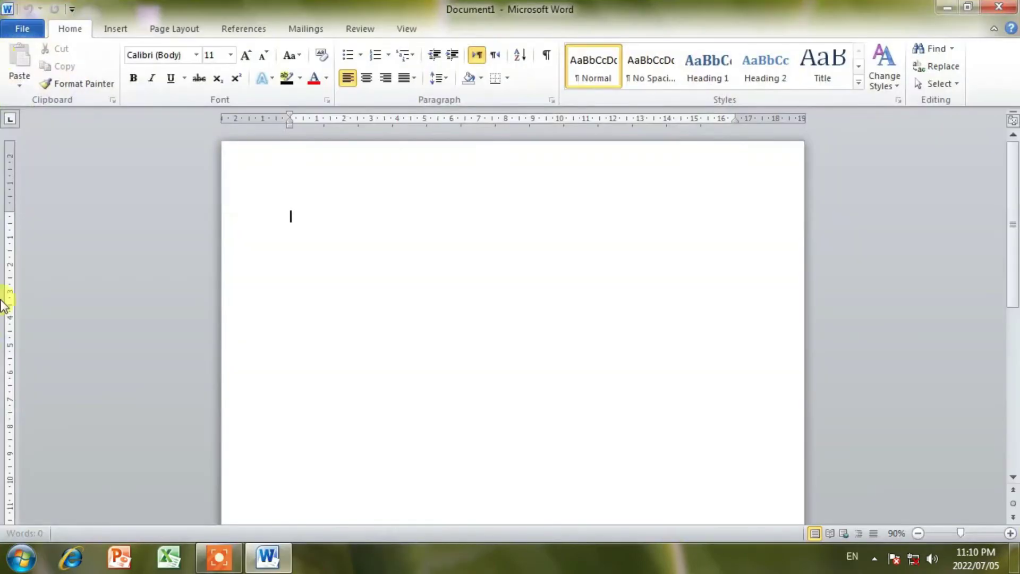
click(162, 28)
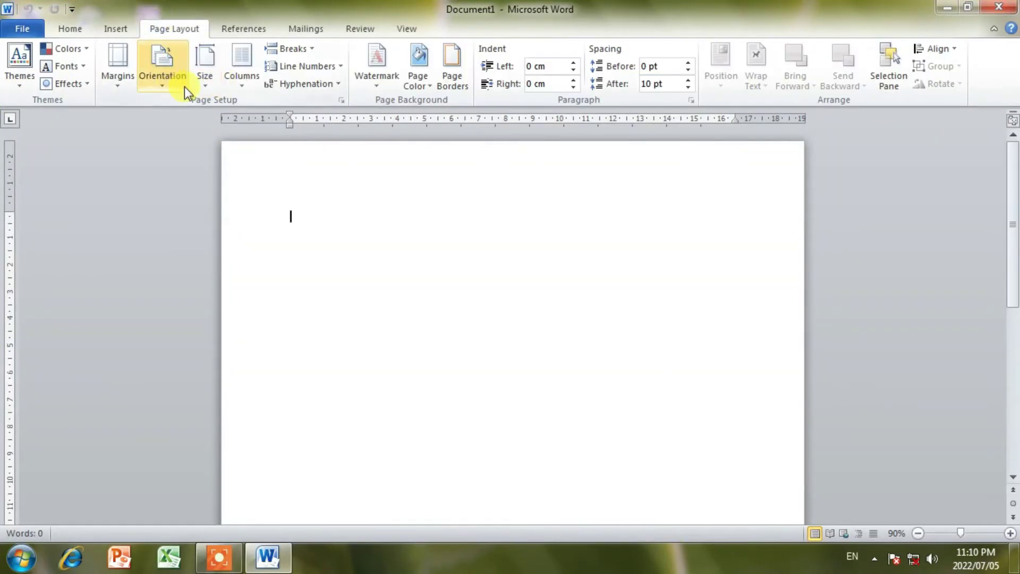
click(204, 72)
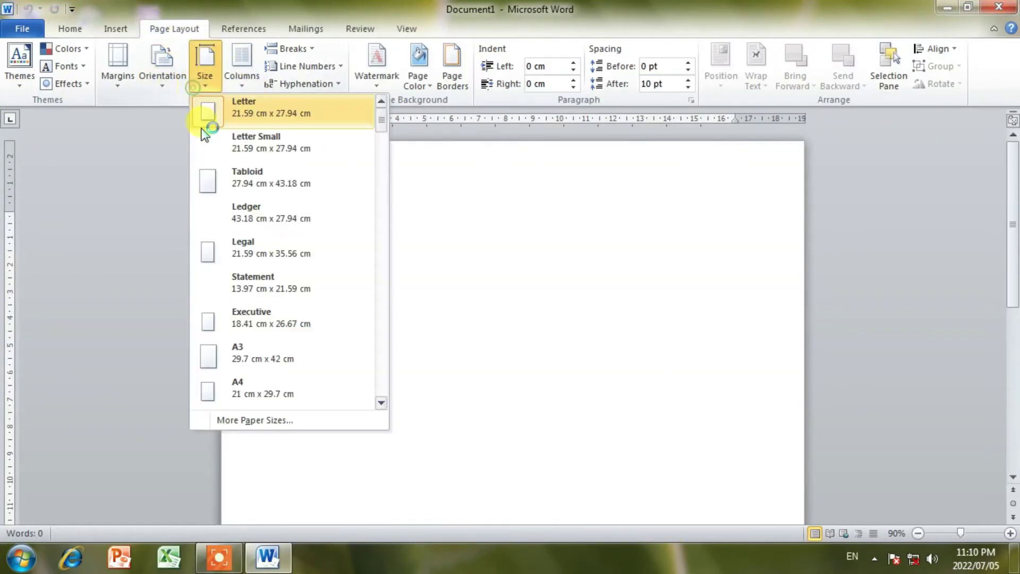
click(253, 383)
click(162, 75)
click(184, 109)
click(121, 72)
click(364, 222)
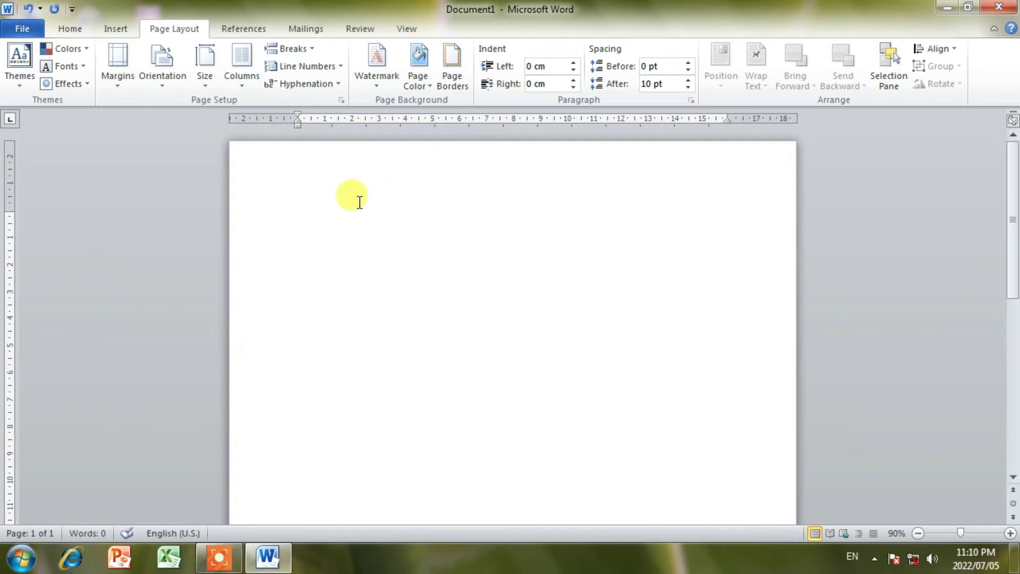
Step: Type the title 'Pak diploma coaching system' and make it bold, non-italic, 18 point
text(pak)
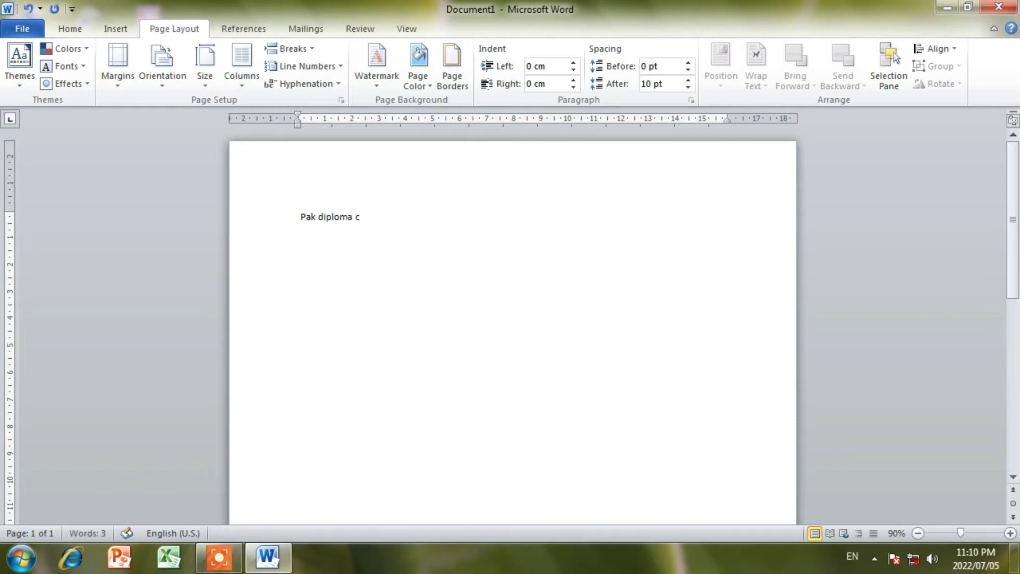
text(hing s)
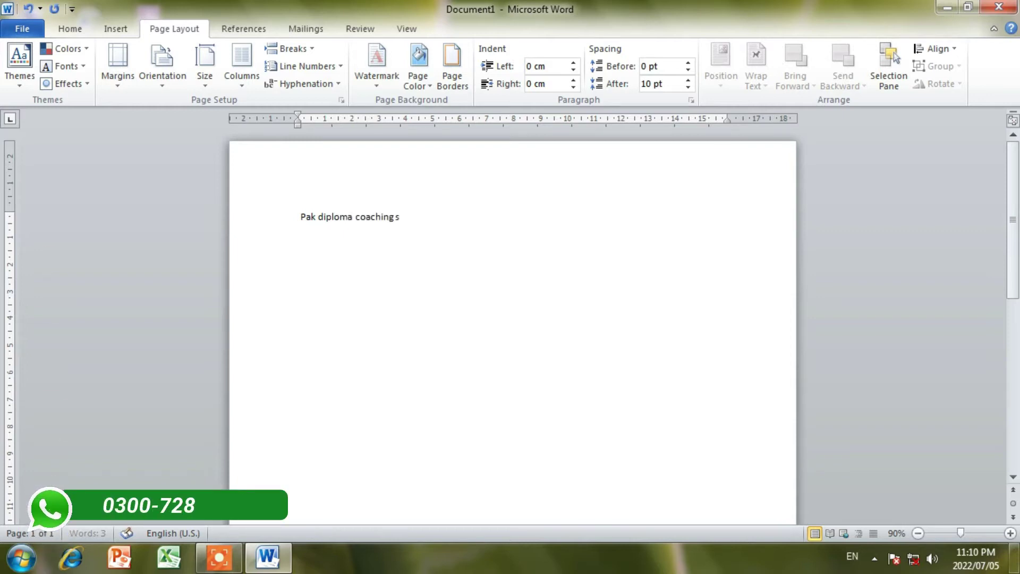
text(ystem)
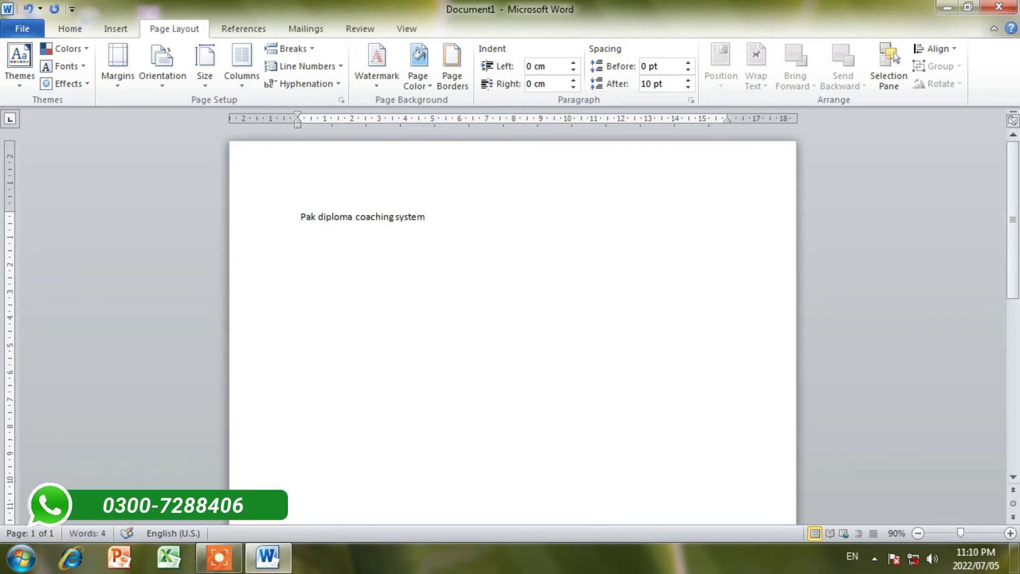
click(296, 210)
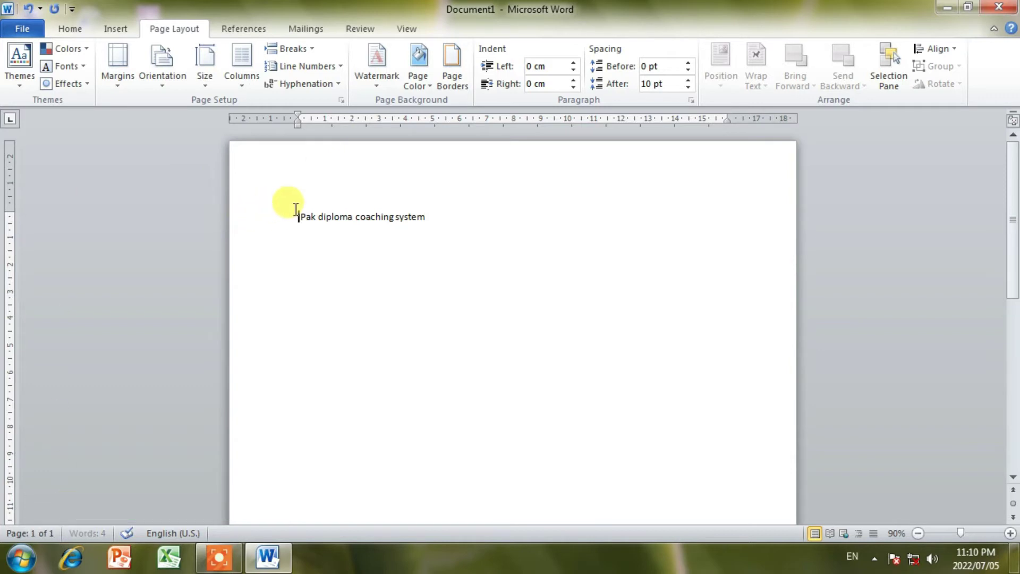
drag(296, 210, 460, 210)
click(81, 30)
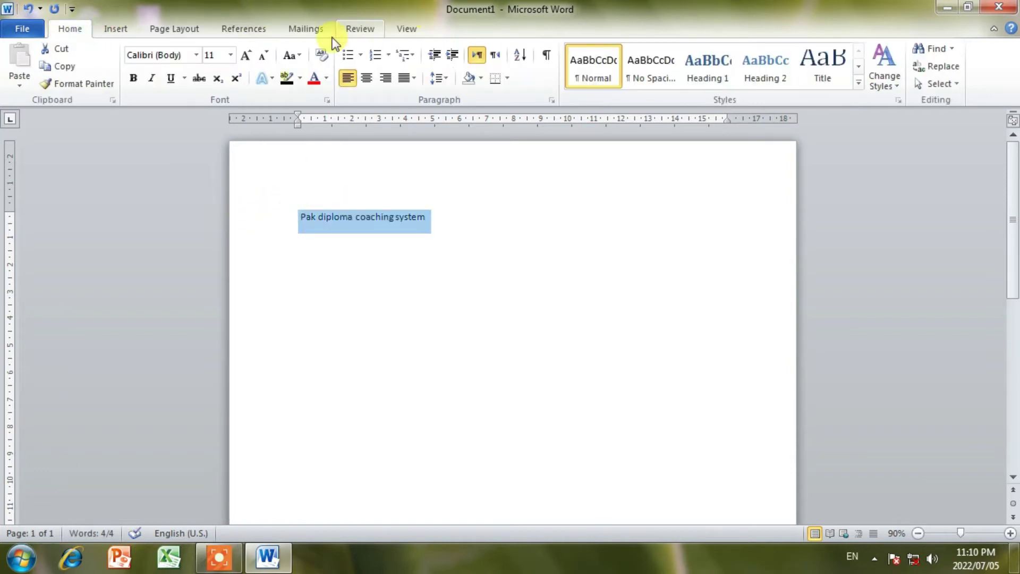
click(137, 78)
click(151, 78)
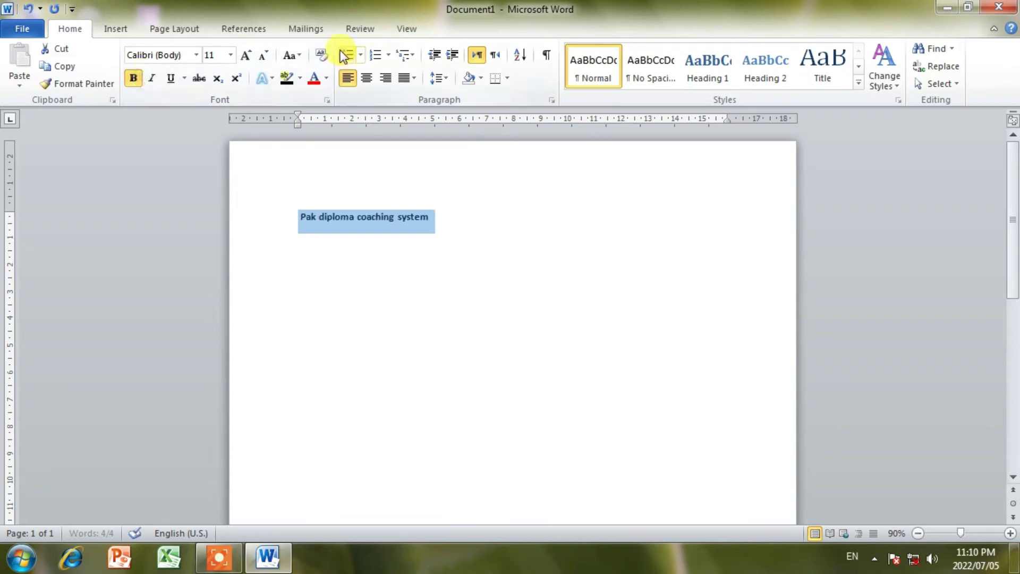
click(239, 57)
click(240, 56)
click(240, 57)
click(240, 57)
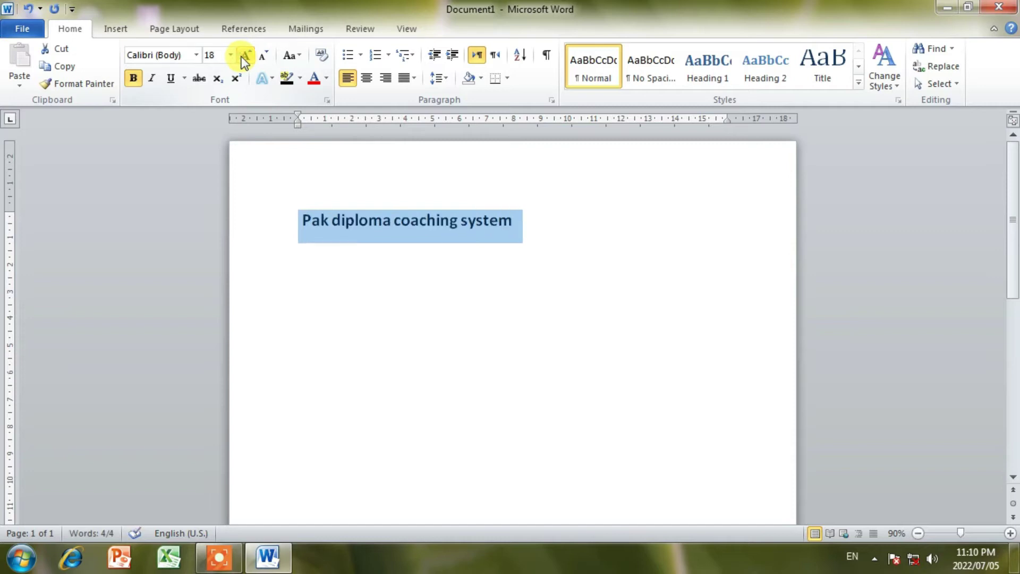
Step: Centre the title and add 'Home (part 2)' below it, fixing the 'oart' typo and indenting it
click(298, 218)
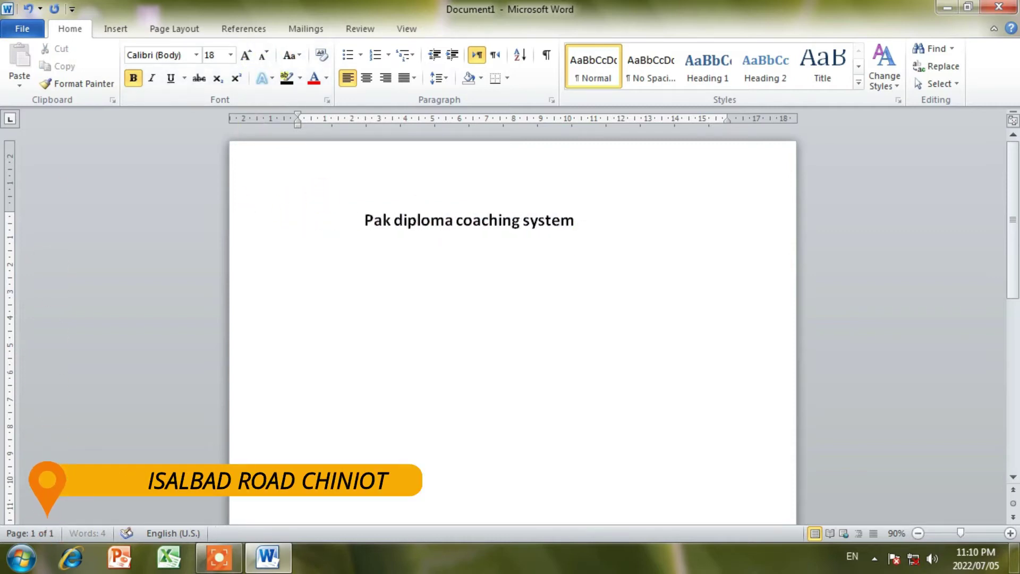
click(499, 248)
click(642, 229)
key(Return)
text(Home (oart 2))
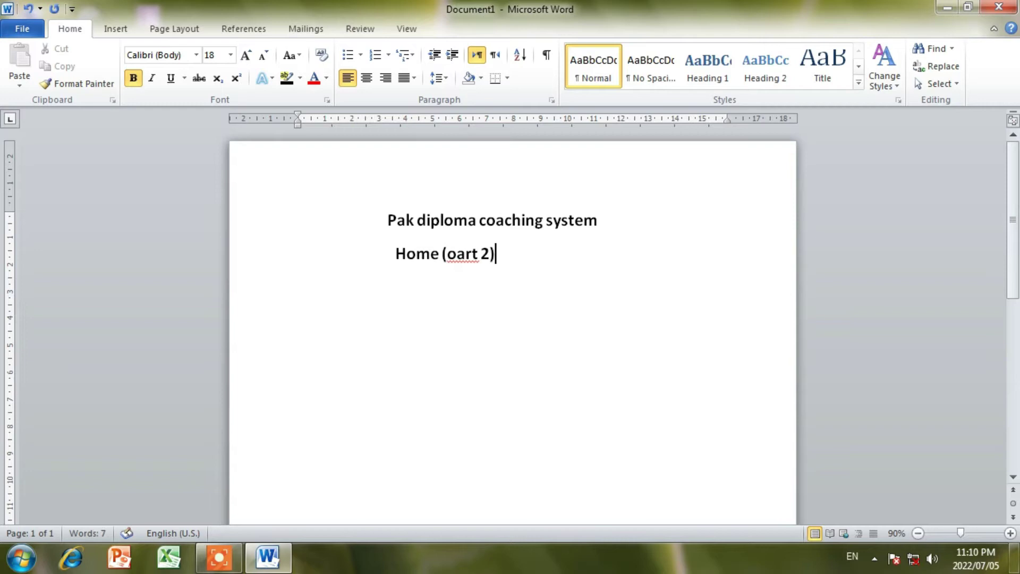
click(447, 254)
key(Delete)
text(p)
click(509, 239)
click(396, 253)
key(Tab)
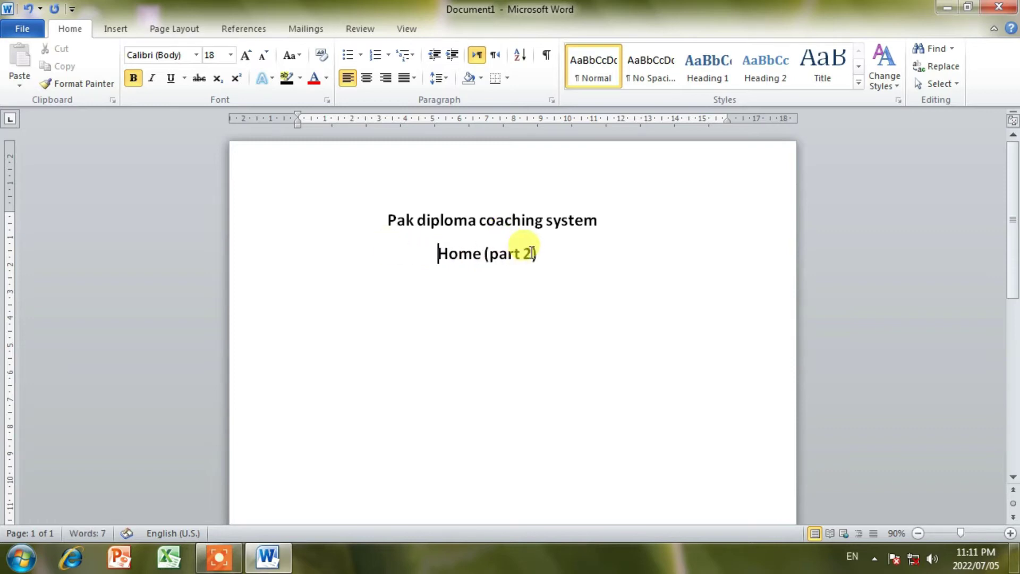
key(BackSpace)
click(543, 253)
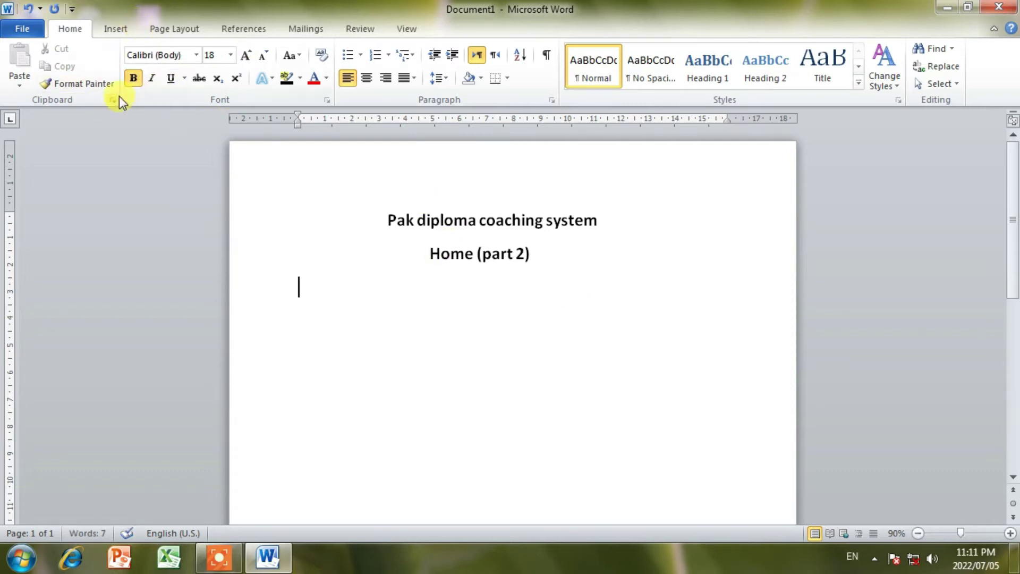
Step: Enter =rand(3,2) under the headings to generate sample paragraphs
text(=rand(3,)
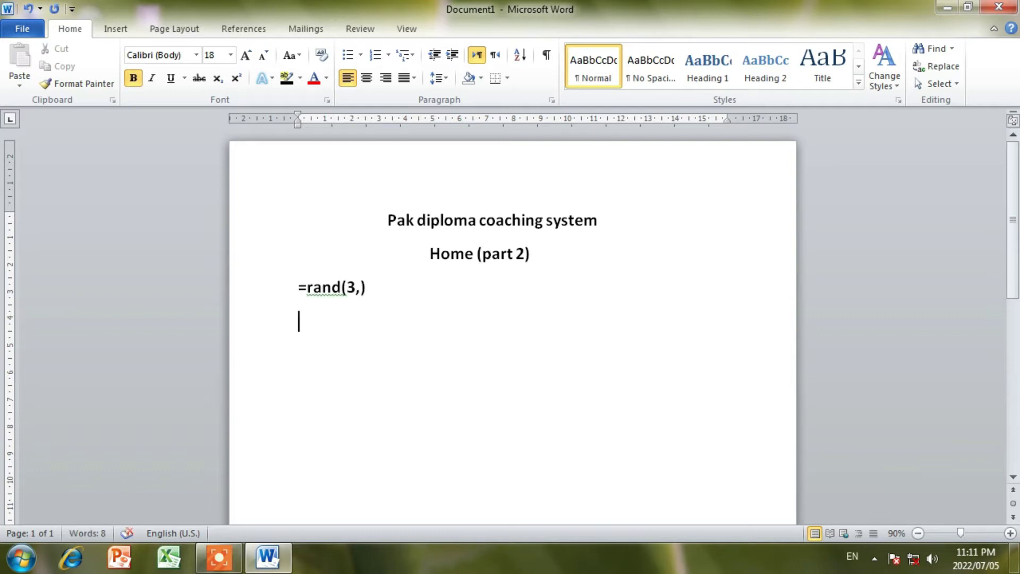
key(Return)
click(361, 287)
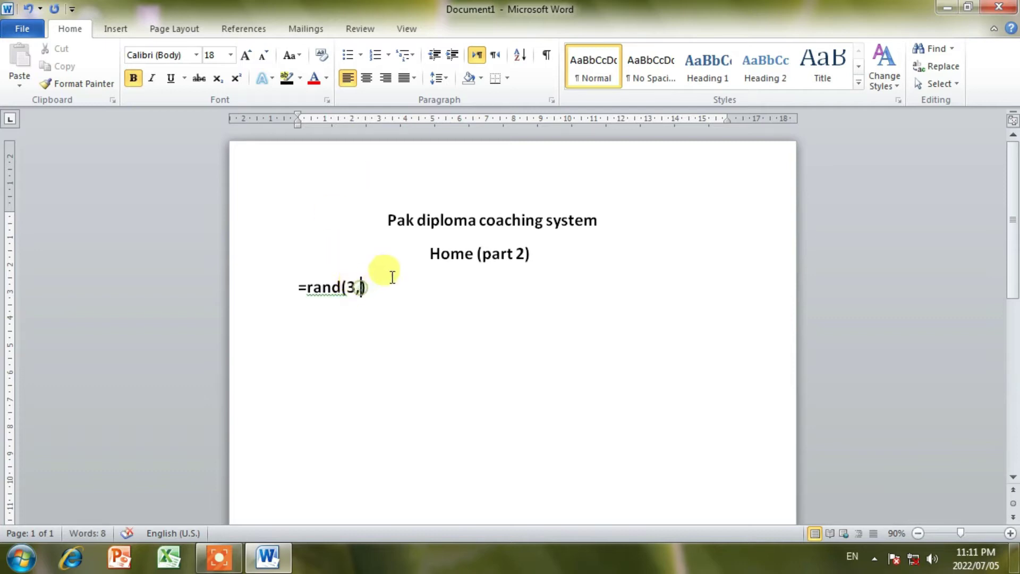
text(2)
click(394, 293)
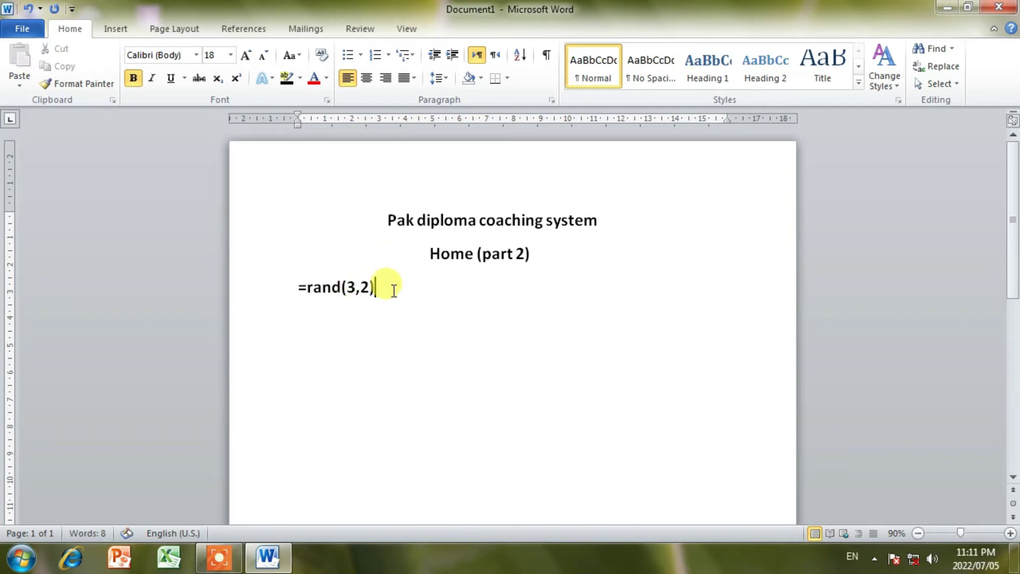
key(Return)
scroll(463, 255, up, 3)
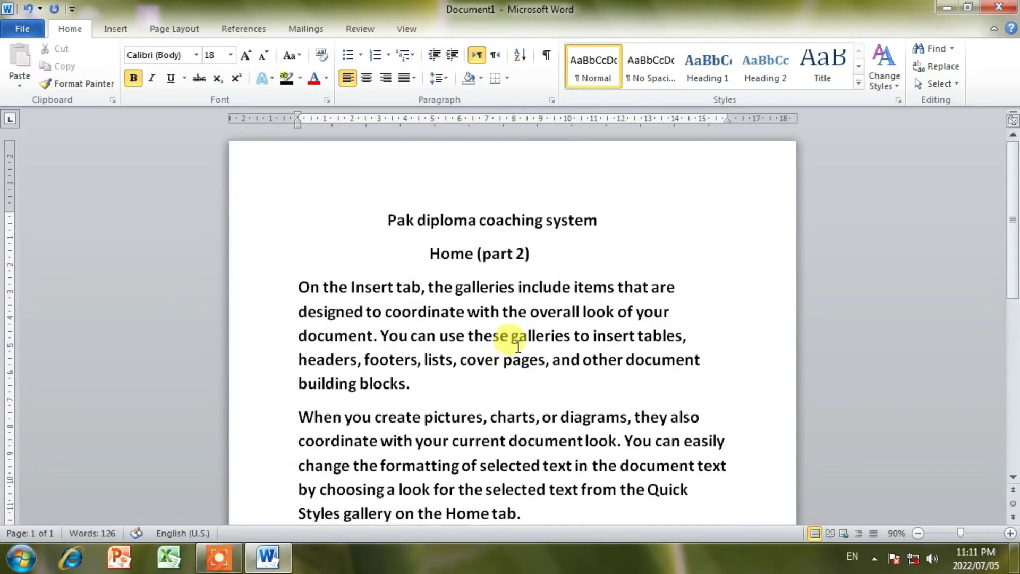
scroll(547, 271, down, 3)
scroll(552, 274, down, 1)
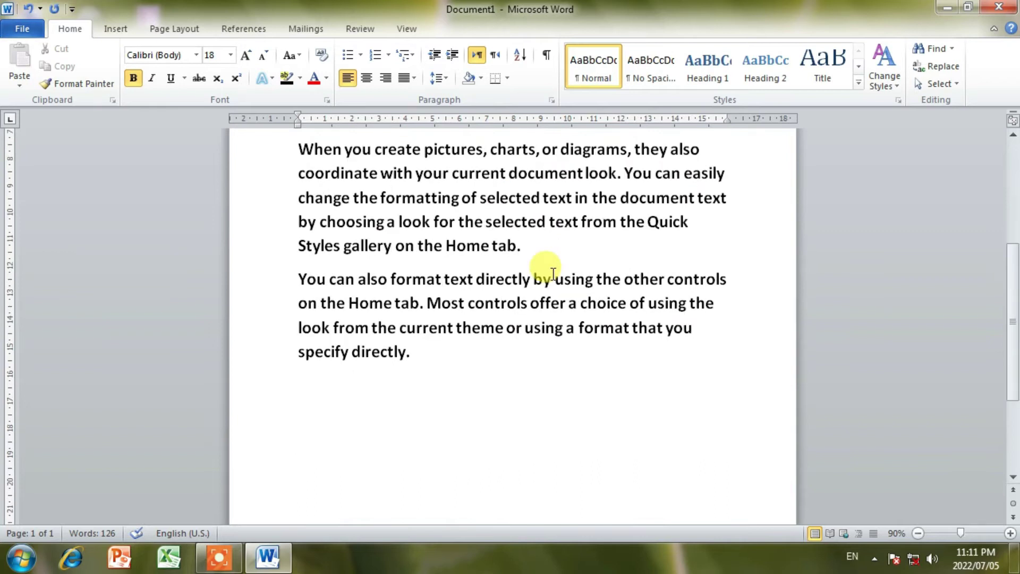
scroll(551, 364, down, 2)
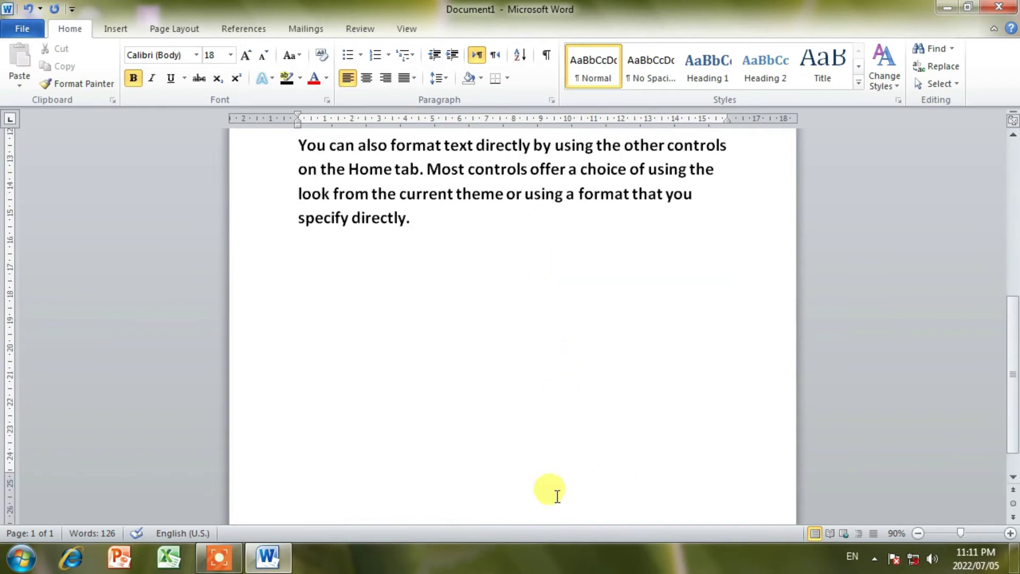
Step: Enter =rand(3,4) to add more sample paragraphs, running onto a second page
text(=rand(3,4)
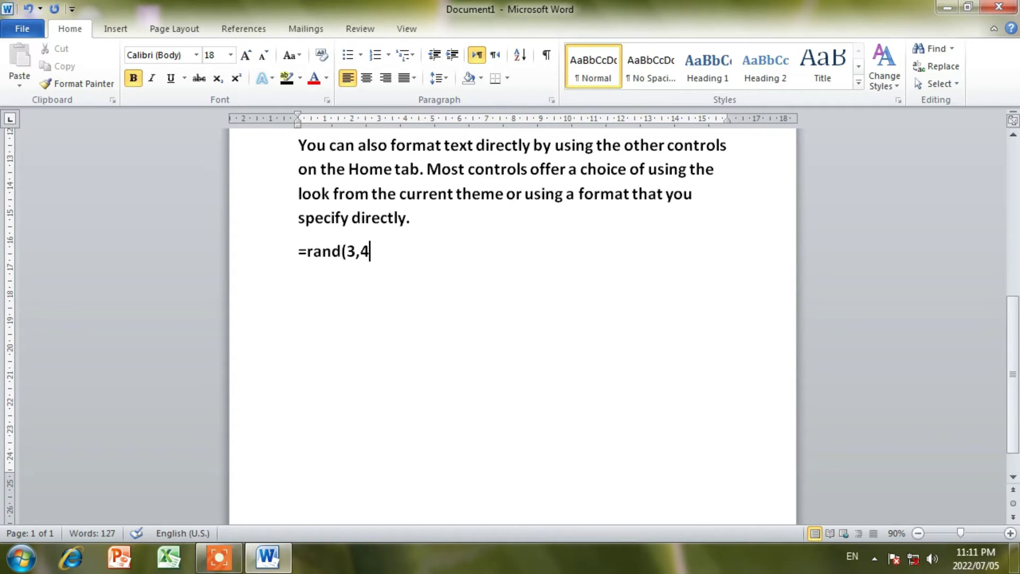
key(Return)
scroll(601, 480, up, 3)
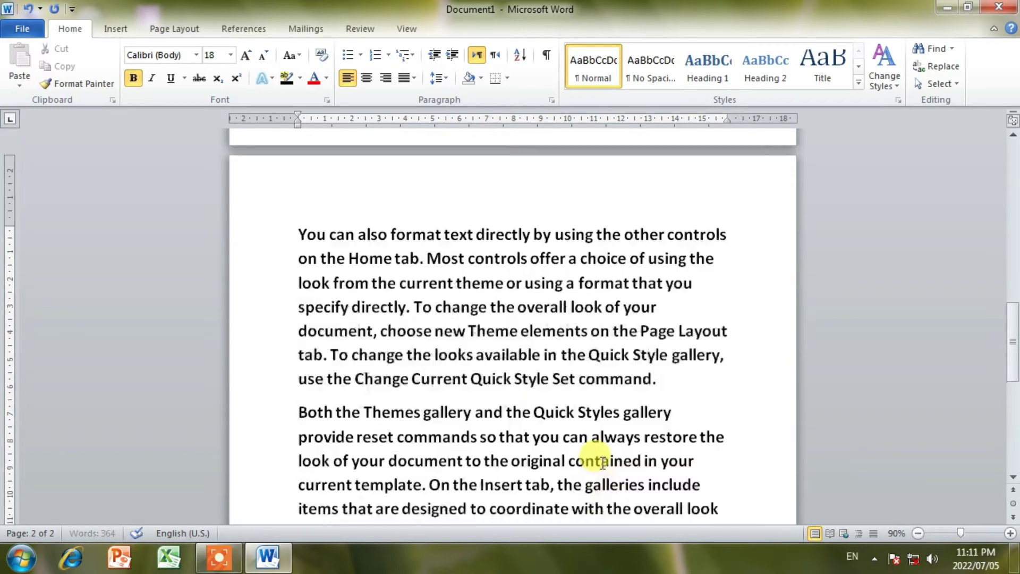
click(364, 412)
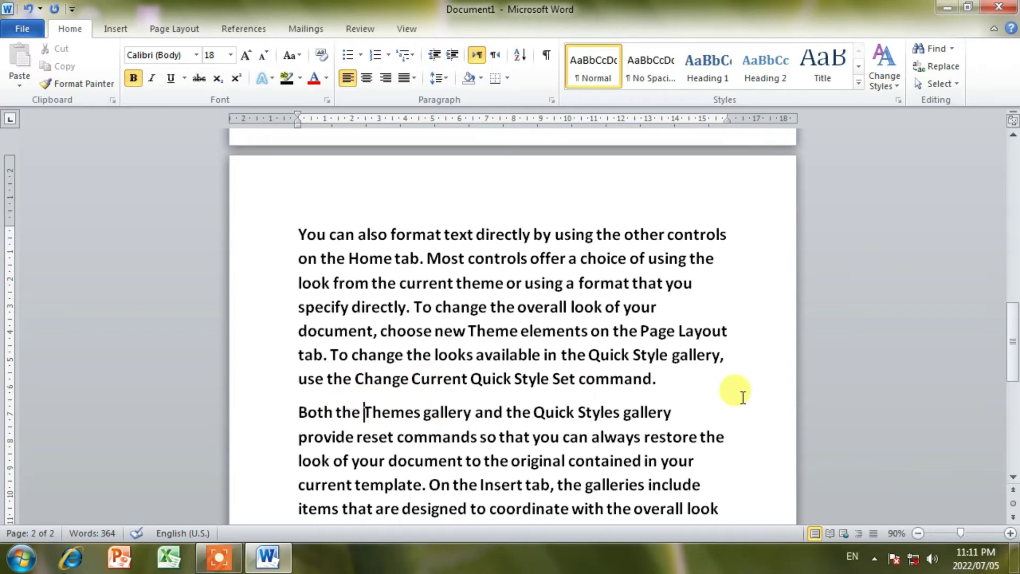
scroll(741, 397, up, 5)
scroll(738, 395, up, 5)
scroll(731, 395, up, 5)
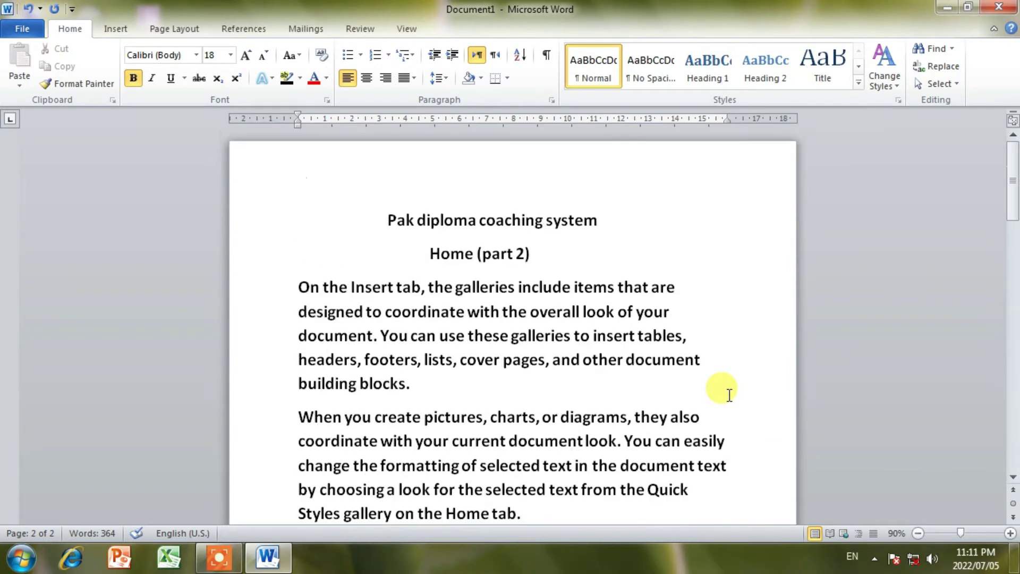
scroll(706, 329, down, 3)
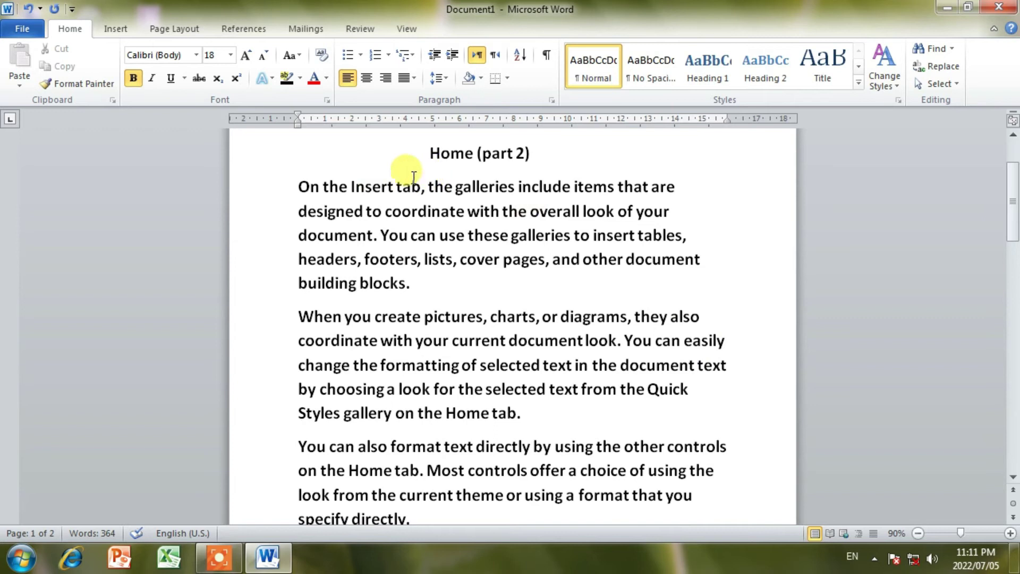
drag(299, 187, 459, 290)
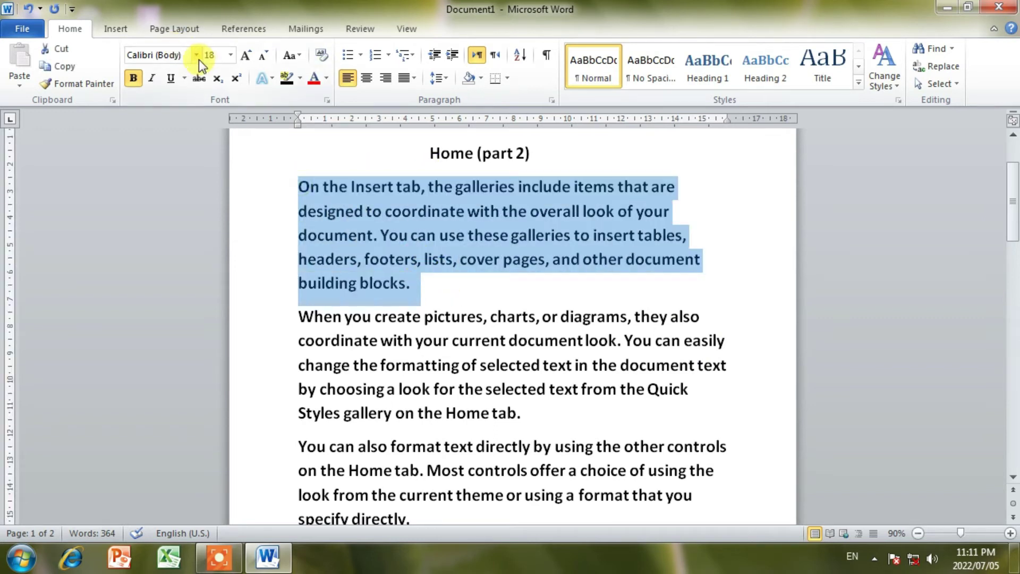
click(196, 55)
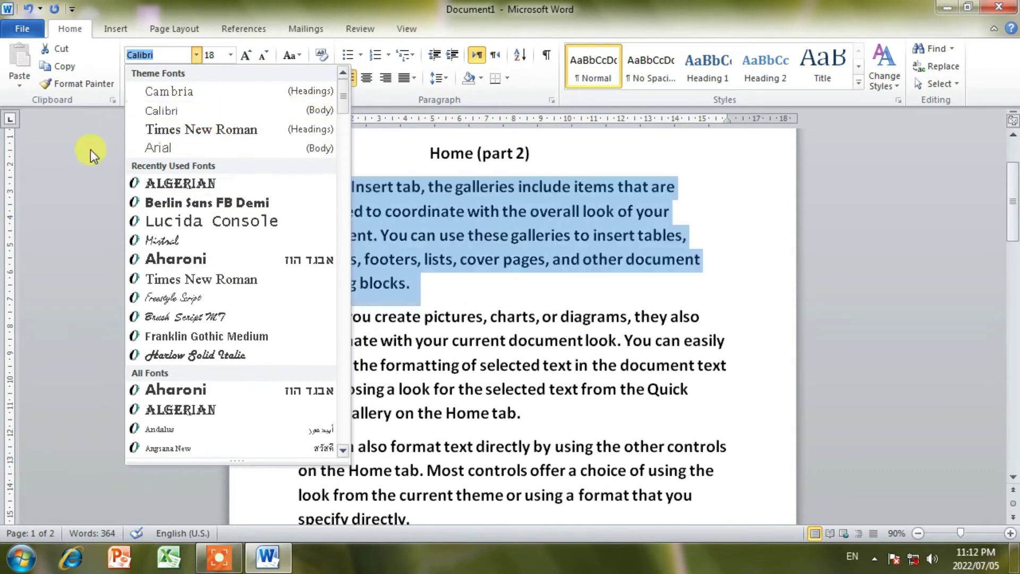
click(385, 141)
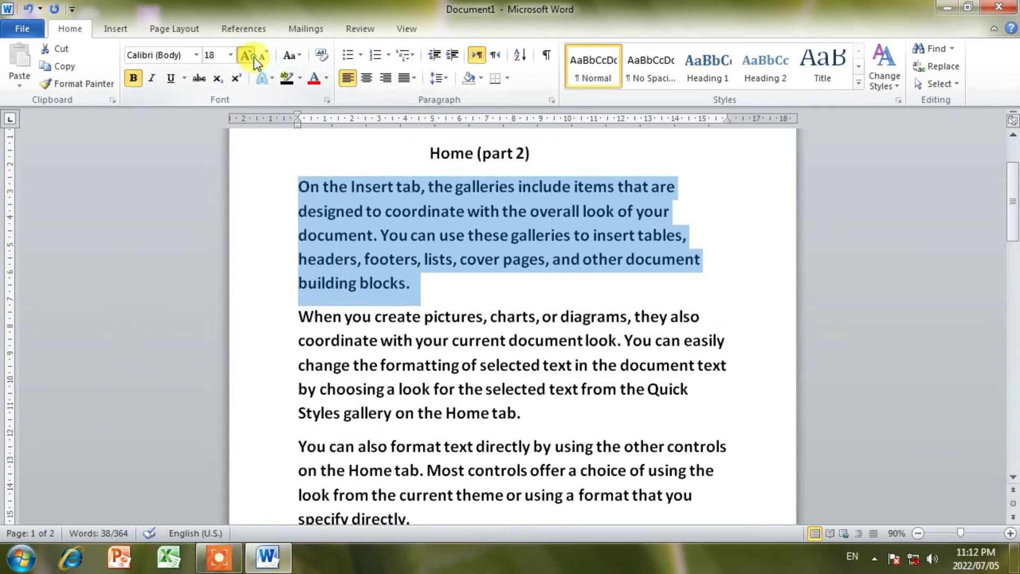
click(246, 56)
click(262, 58)
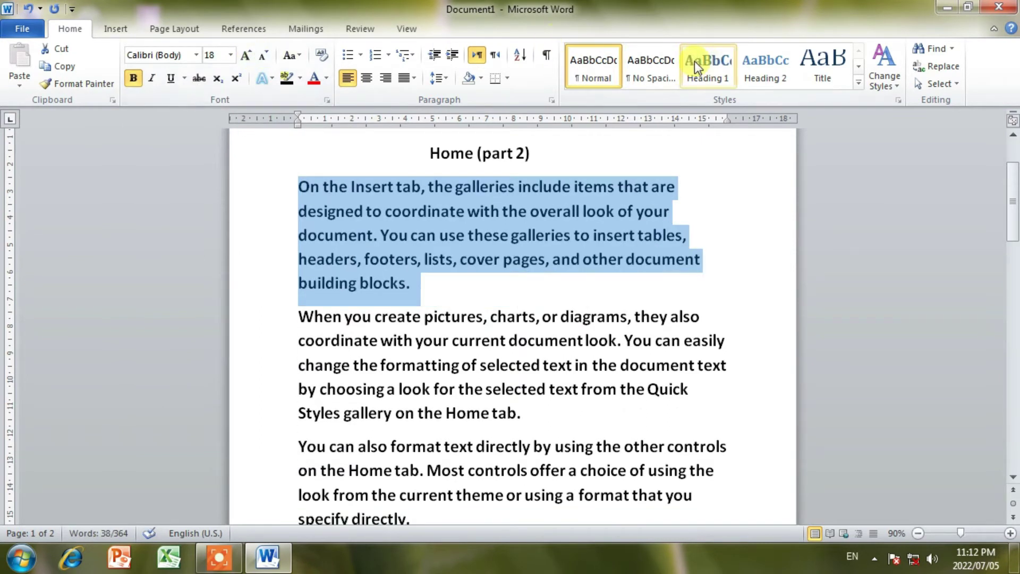
click(706, 66)
click(748, 72)
click(821, 68)
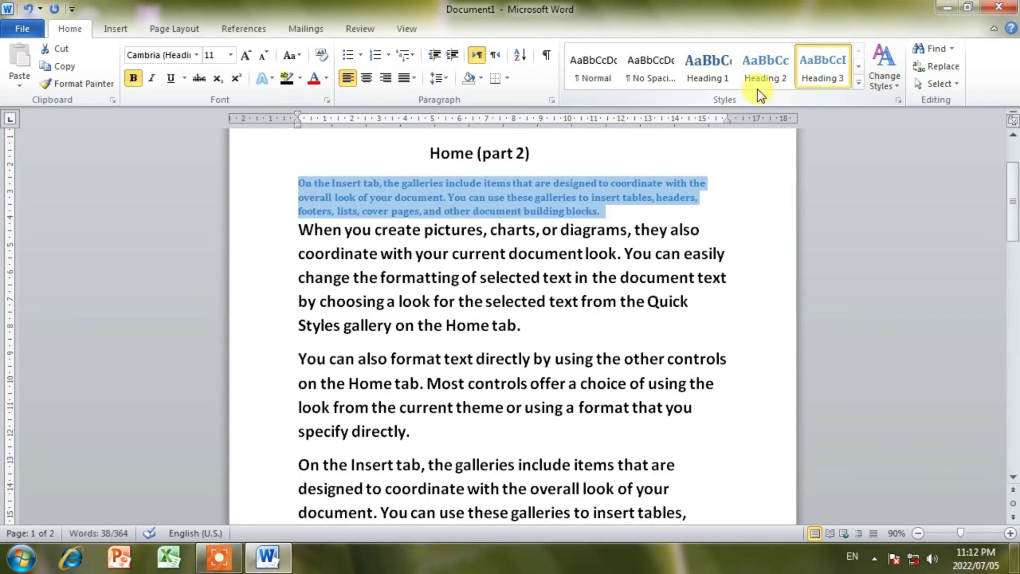
click(747, 75)
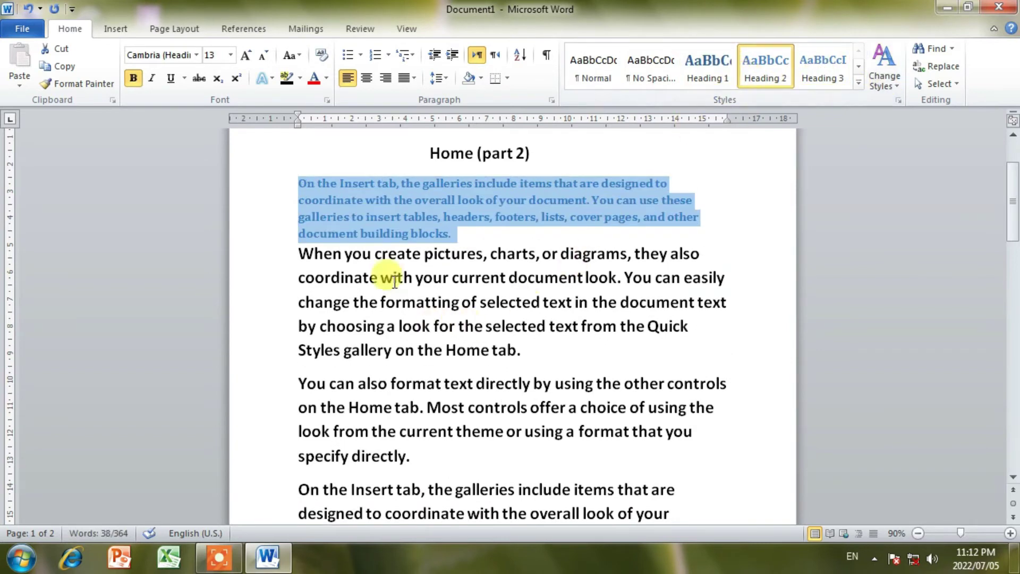
mouse_move(298, 254)
mouse_down()
mouse_move(578, 371)
mouse_move(578, 349)
mouse_up()
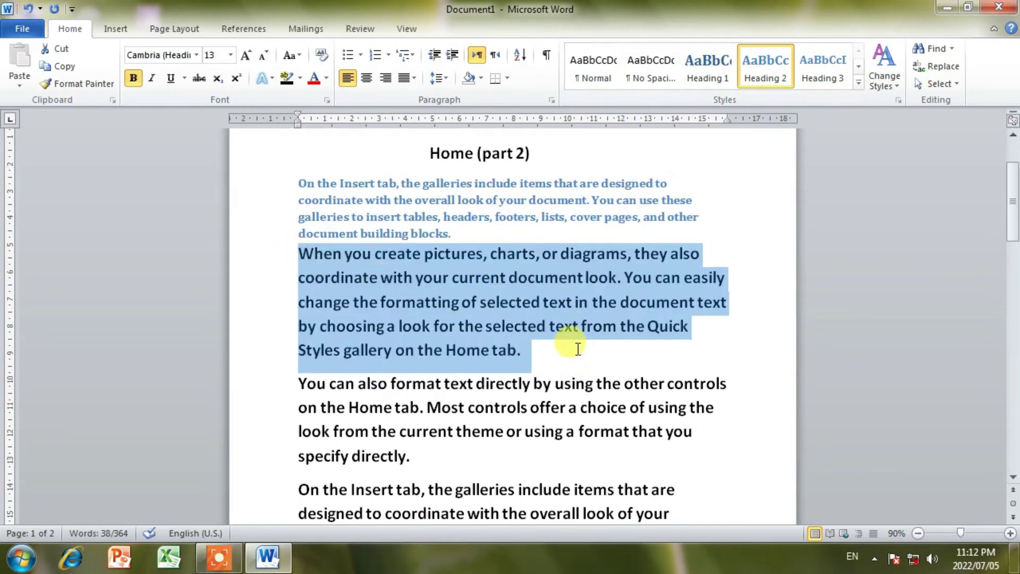
click(754, 66)
mouse_move(297, 330)
mouse_down()
mouse_move(457, 387)
mouse_move(419, 402)
mouse_up()
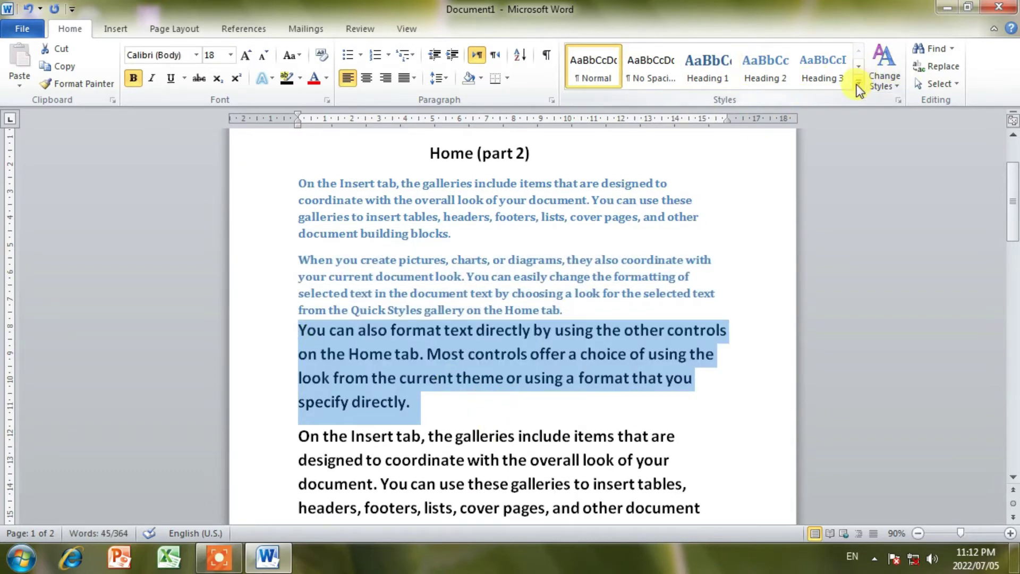
click(858, 82)
click(600, 196)
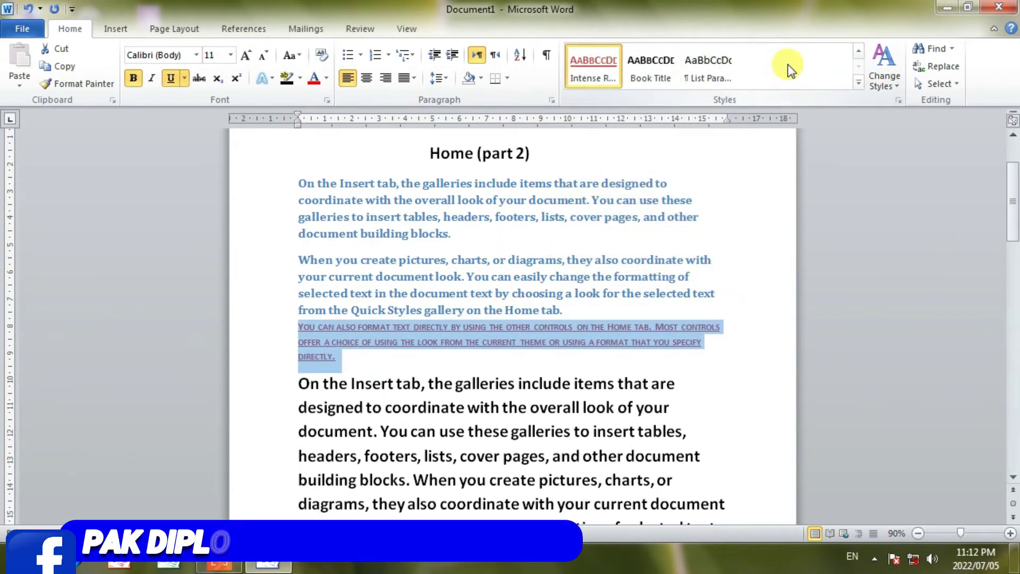
key(ctrl+z)
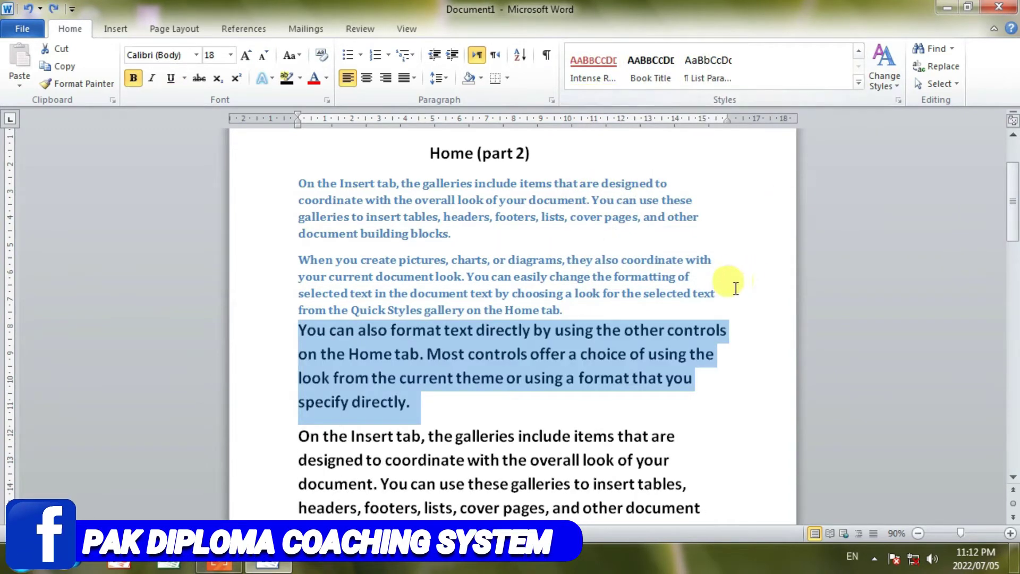
click(668, 403)
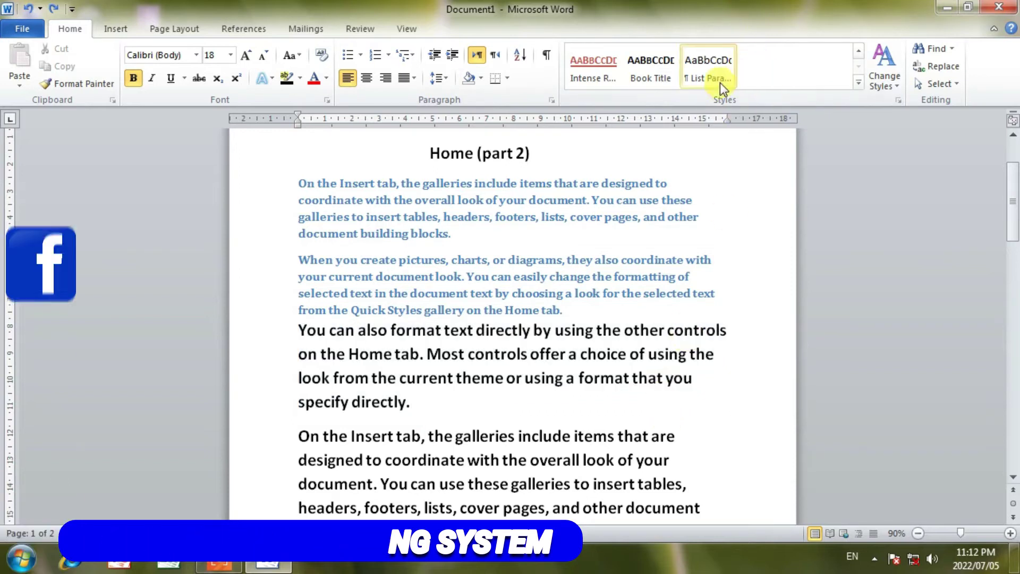
click(857, 81)
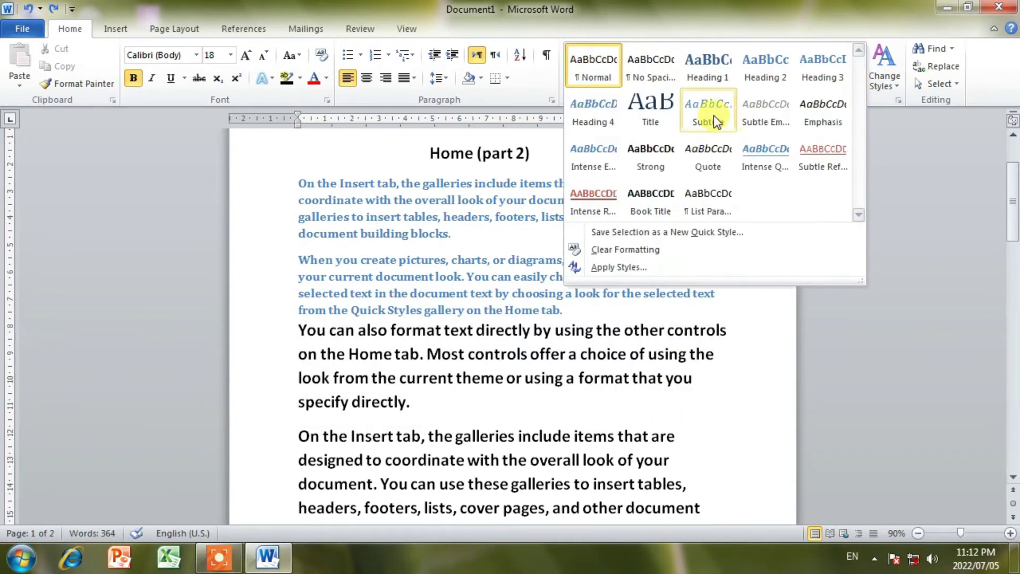
click(789, 349)
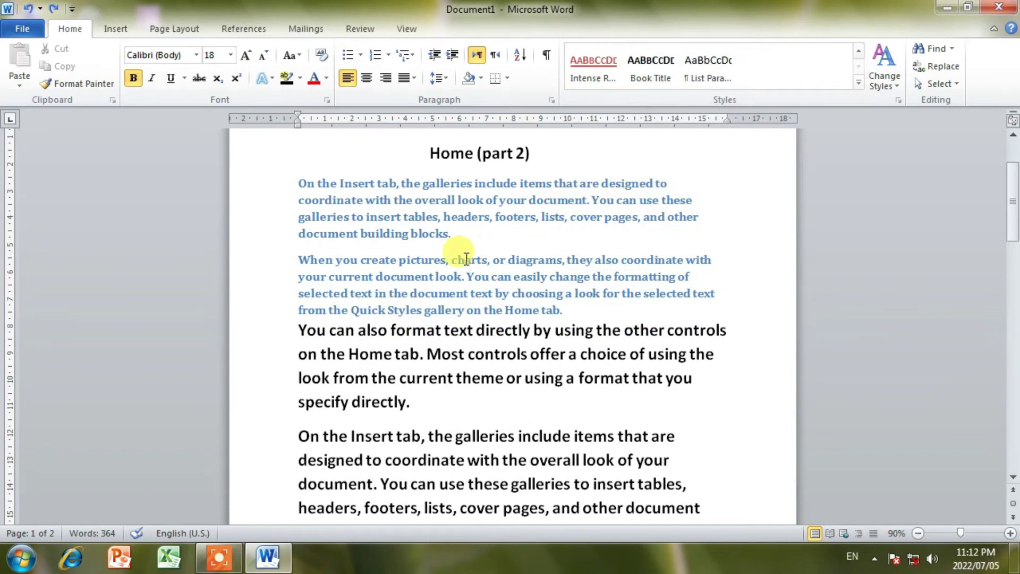
key(ctrl+z)
key(ctrl+z)
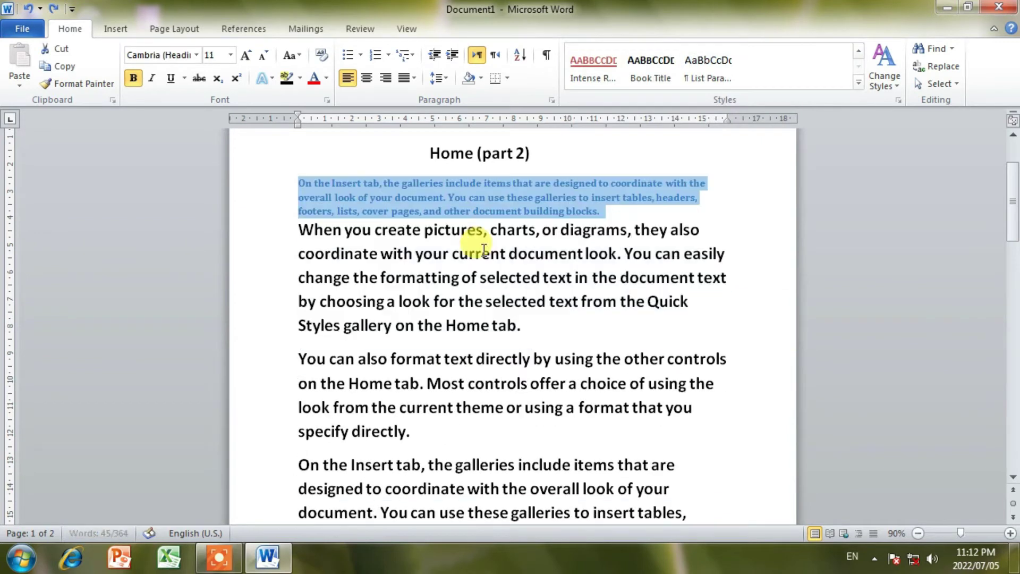
key(ctrl+z)
key(ctrl+z)
key(ctrl+z)
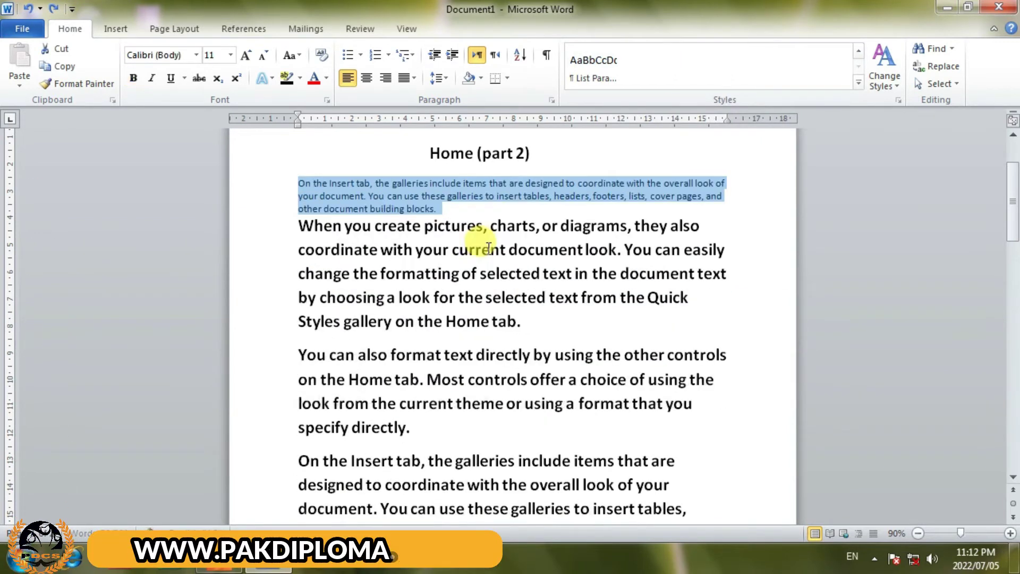
key(ctrl+y)
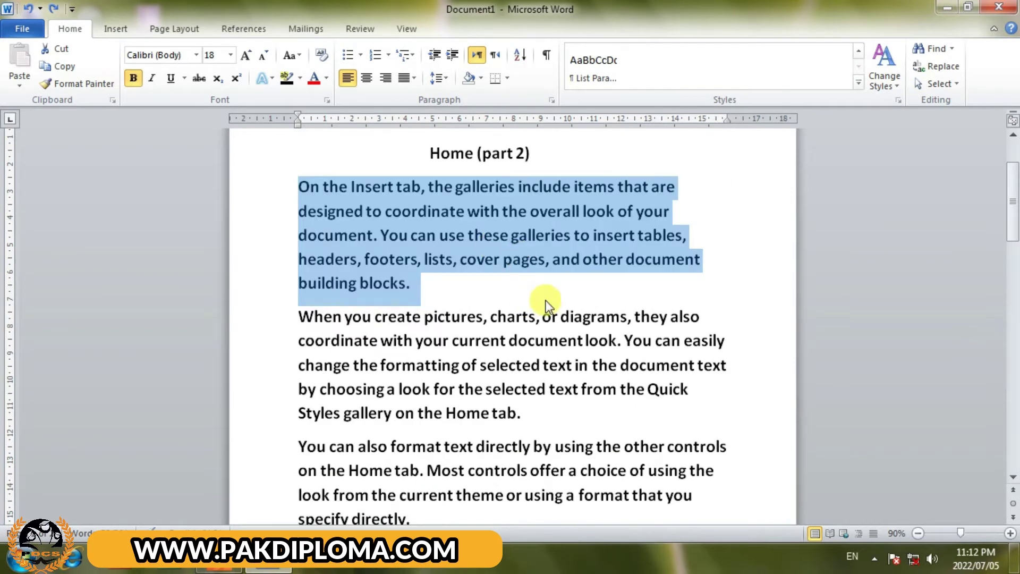
click(550, 303)
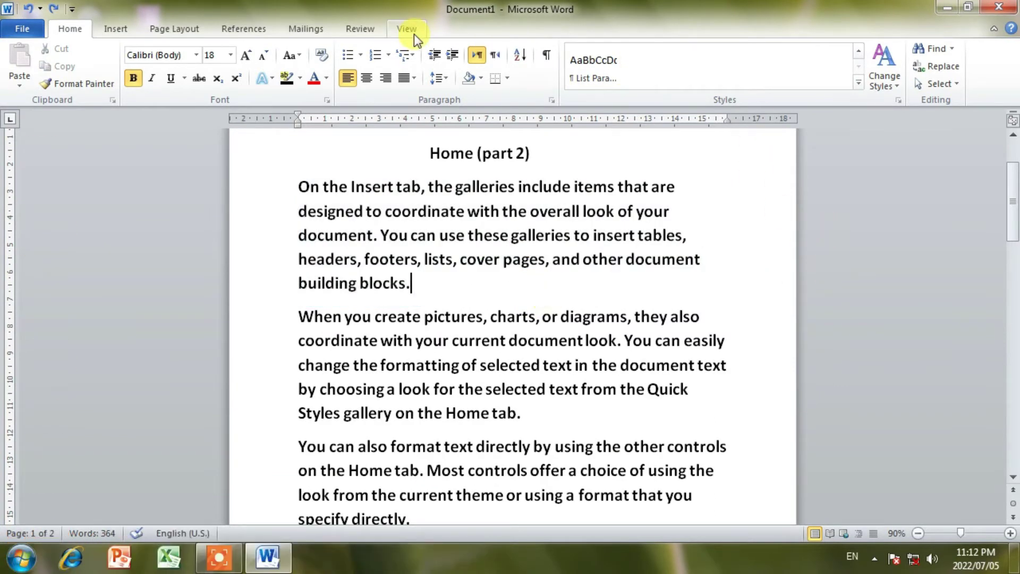
Step: Preview theme colour sets on the first paragraph without applying any
click(898, 86)
mouse_move(907, 120)
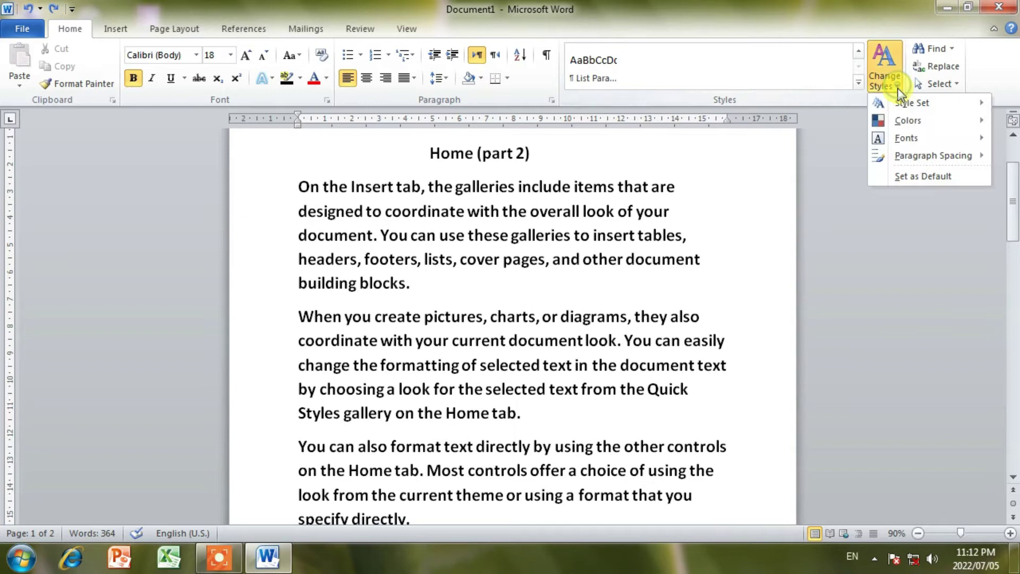
click(287, 183)
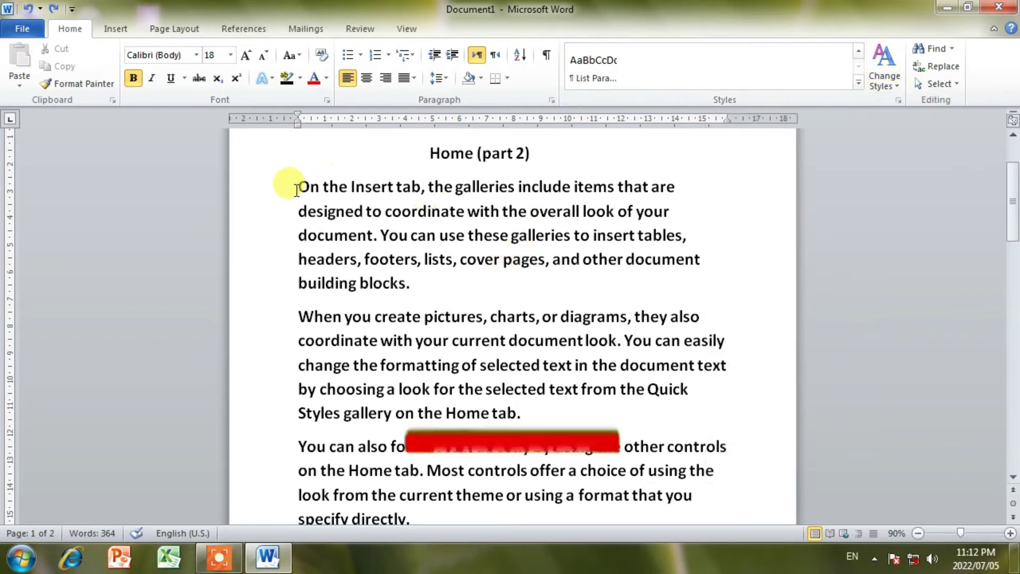
shift+click(296, 186)
click(884, 80)
mouse_move(907, 120)
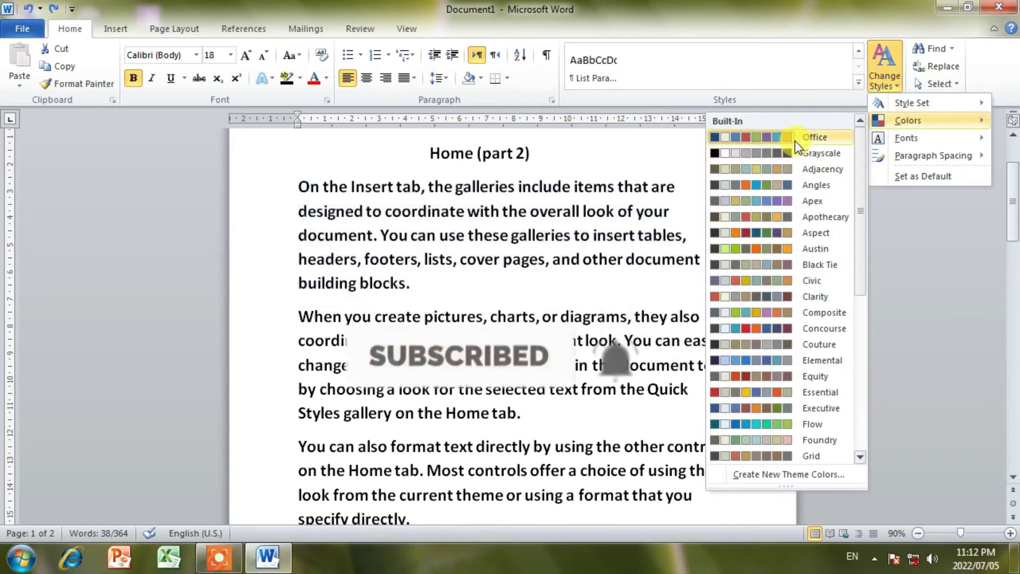
click(757, 139)
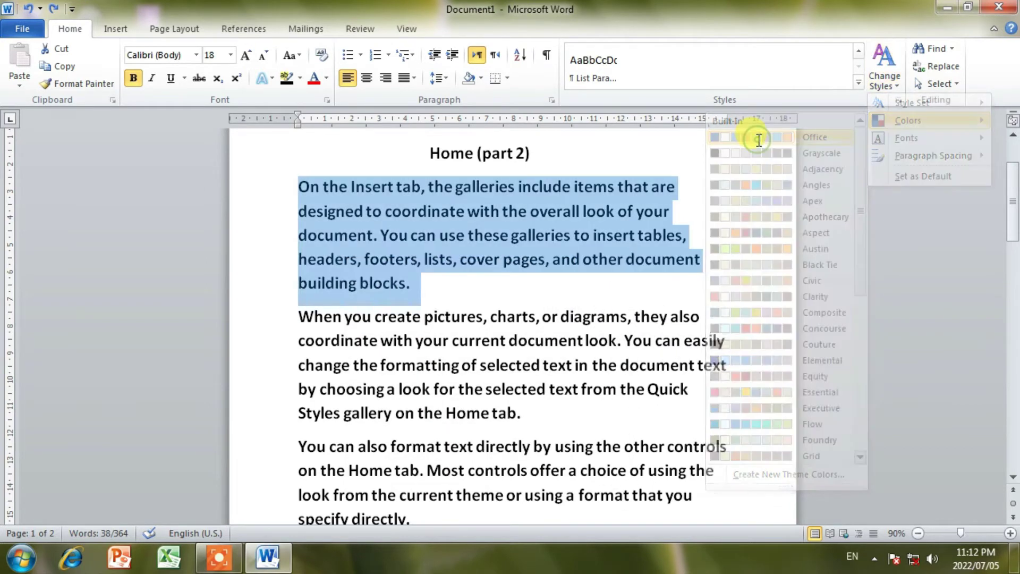
click(895, 80)
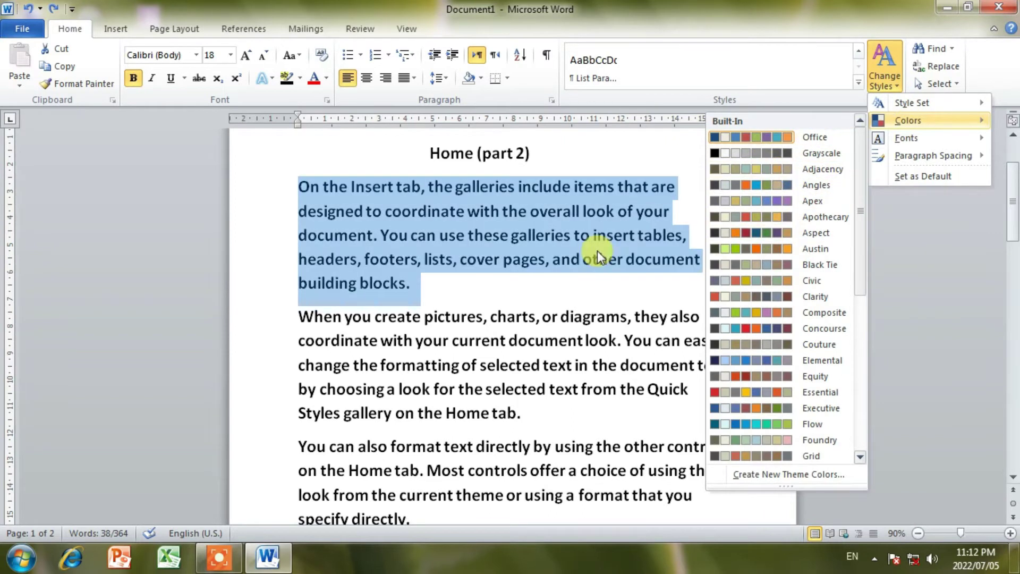
click(585, 282)
Step: Apply the Simple style set so the document text switches to Cambria
drag(304, 190, 508, 288)
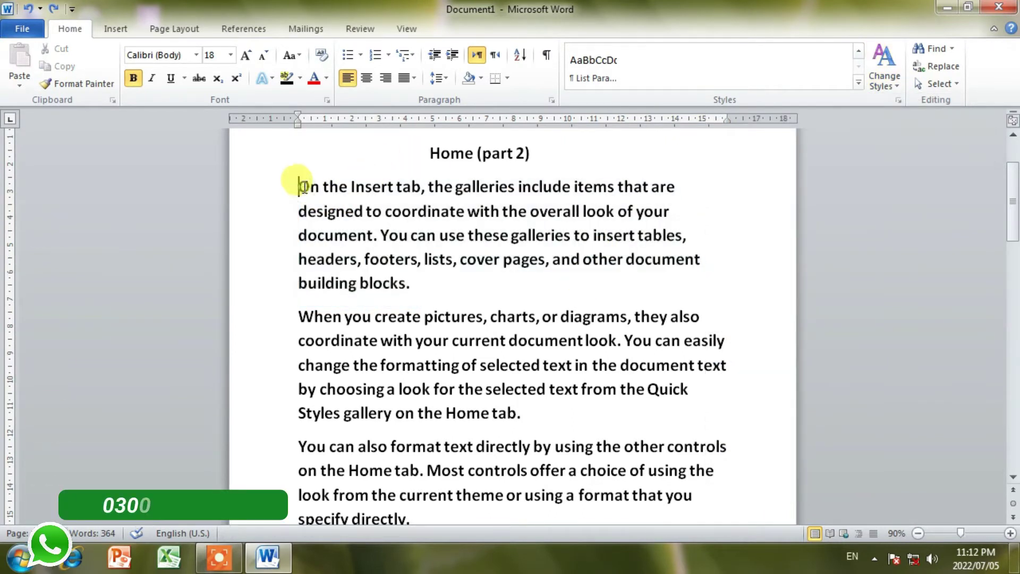
click(895, 87)
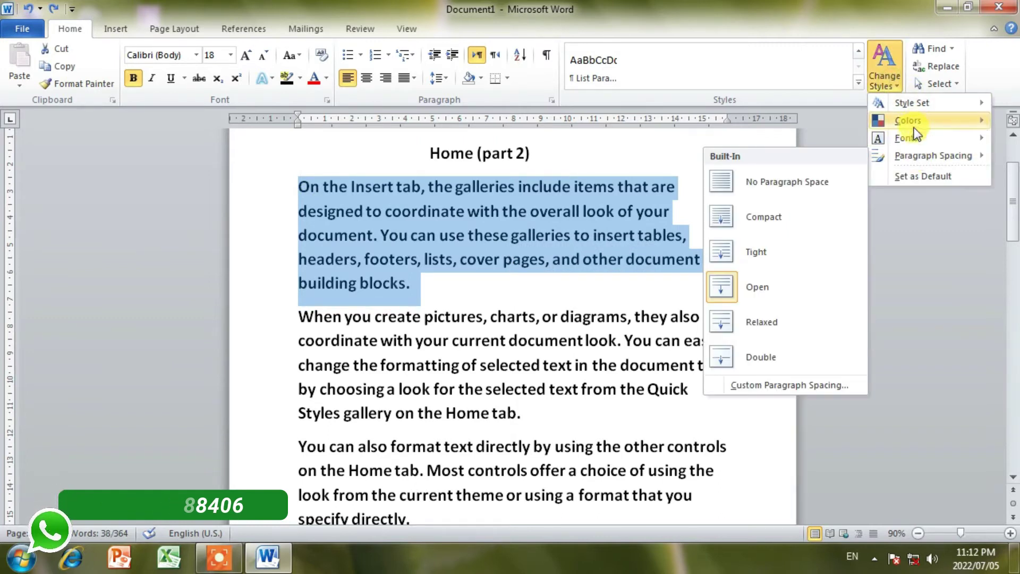
mouse_move(911, 103)
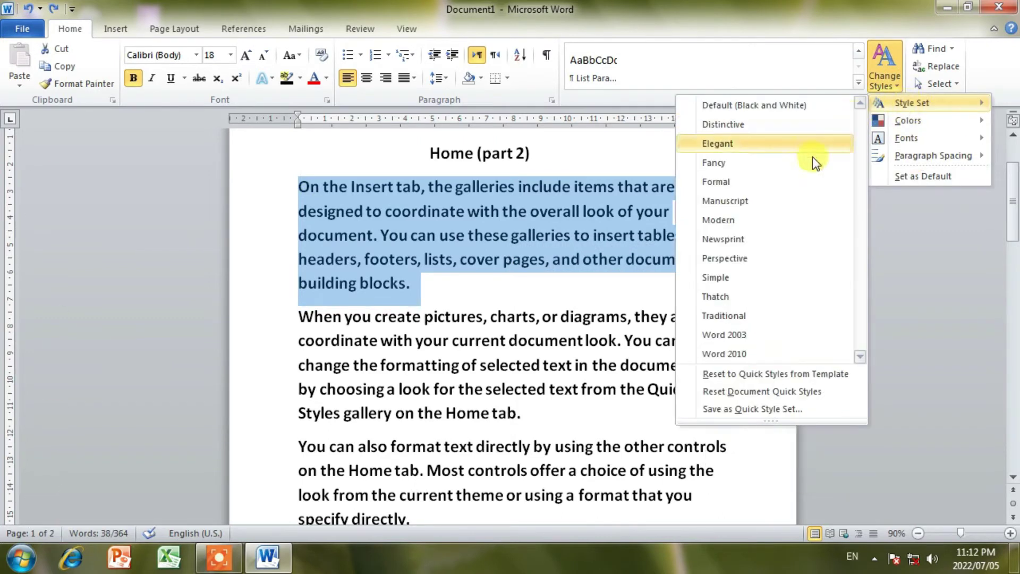
click(770, 286)
click(893, 81)
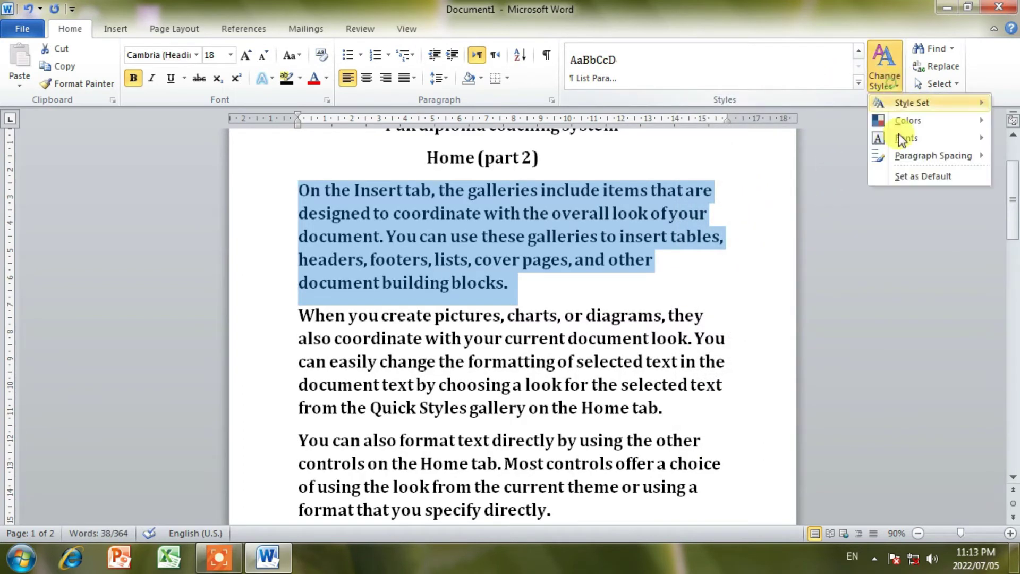
mouse_move(906, 138)
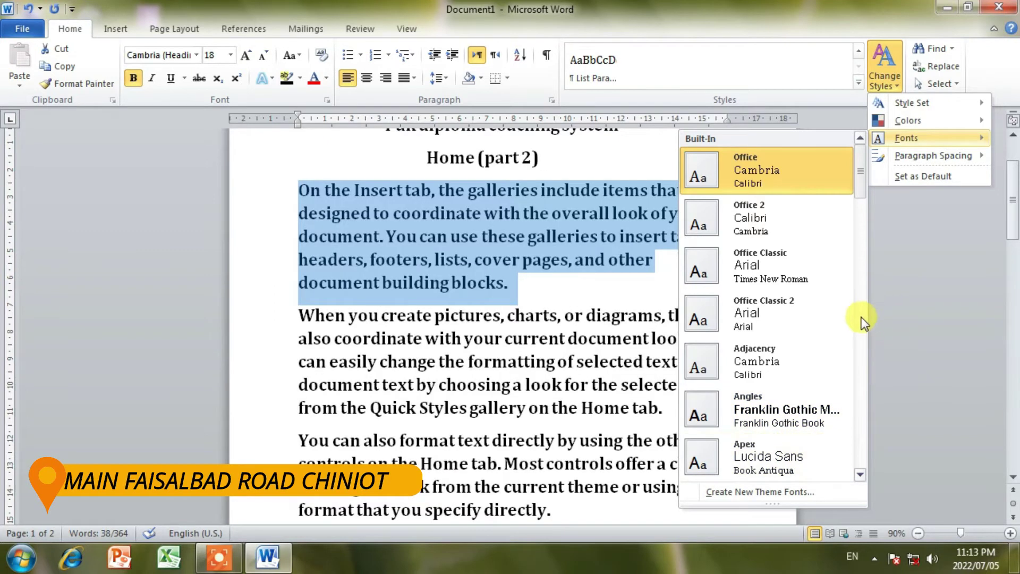
Step: Browse theme fonts, theme colours and shading without applying any, ending at the Font Color list
click(861, 314)
drag(865, 209, 861, 292)
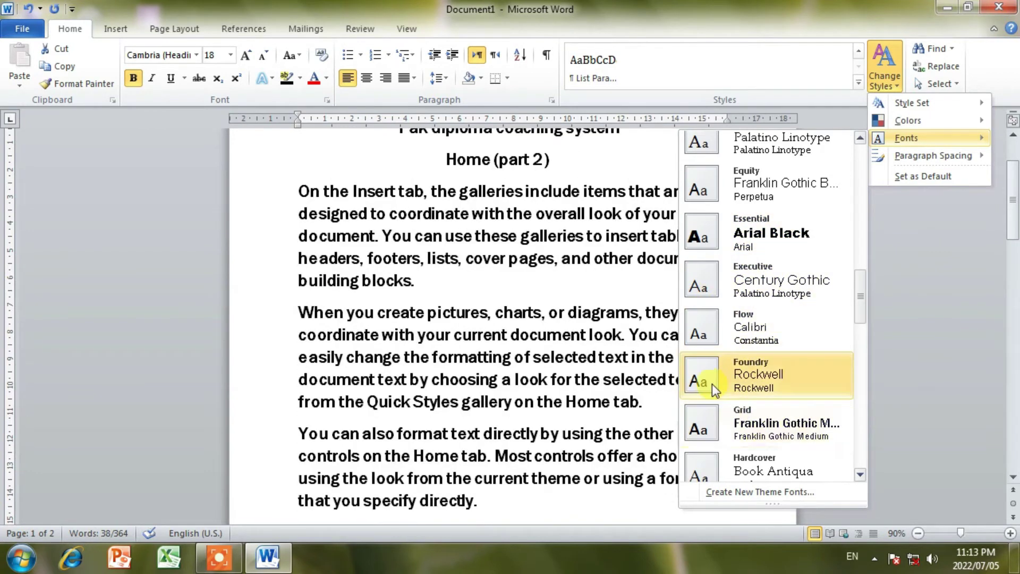
click(667, 294)
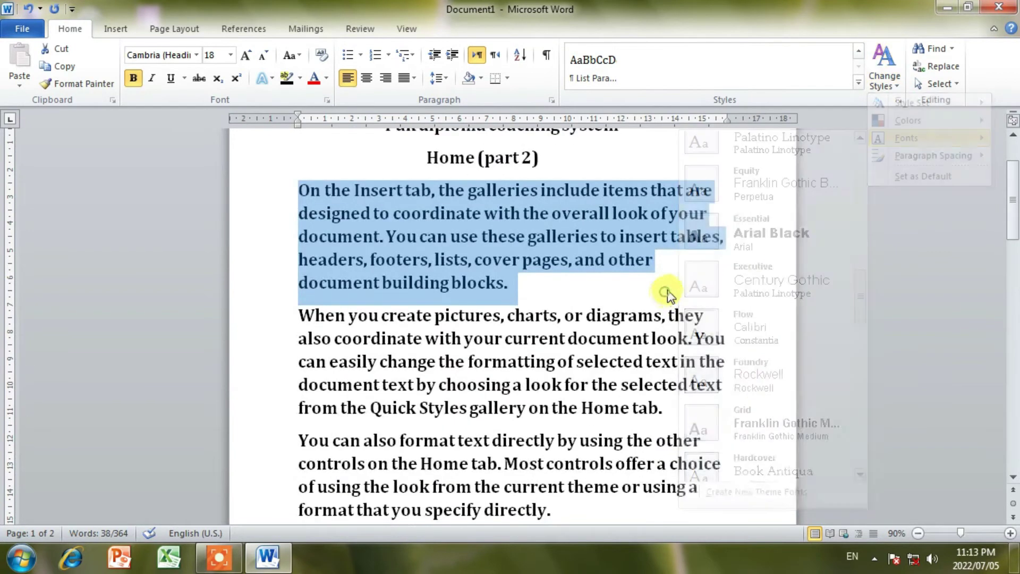
click(898, 84)
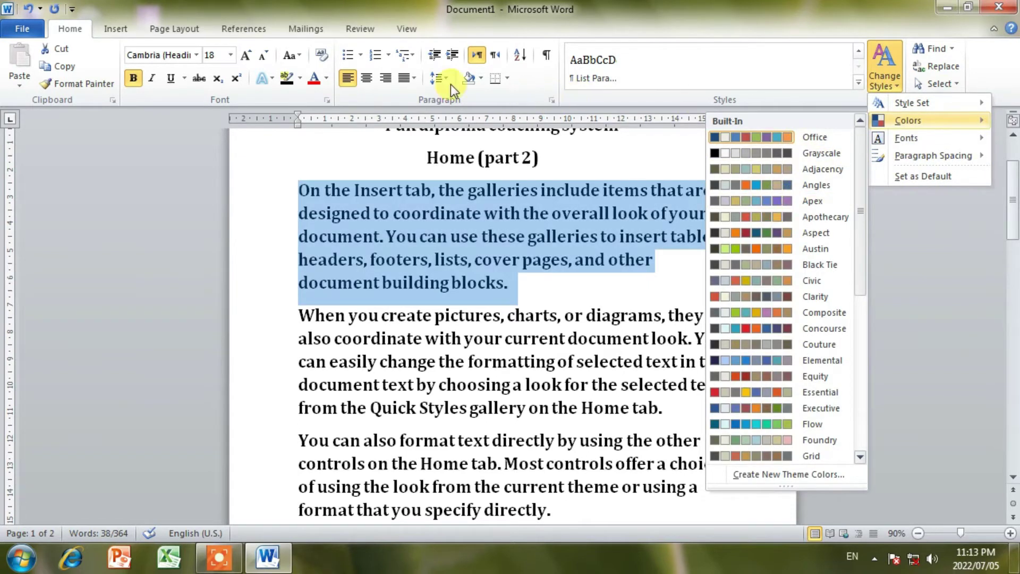
click(480, 81)
click(376, 122)
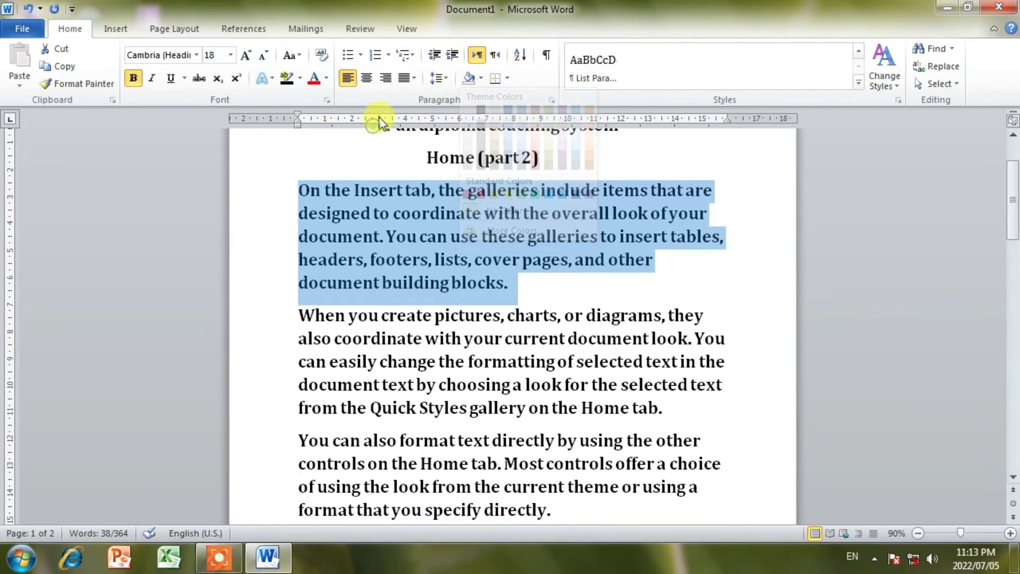
click(326, 78)
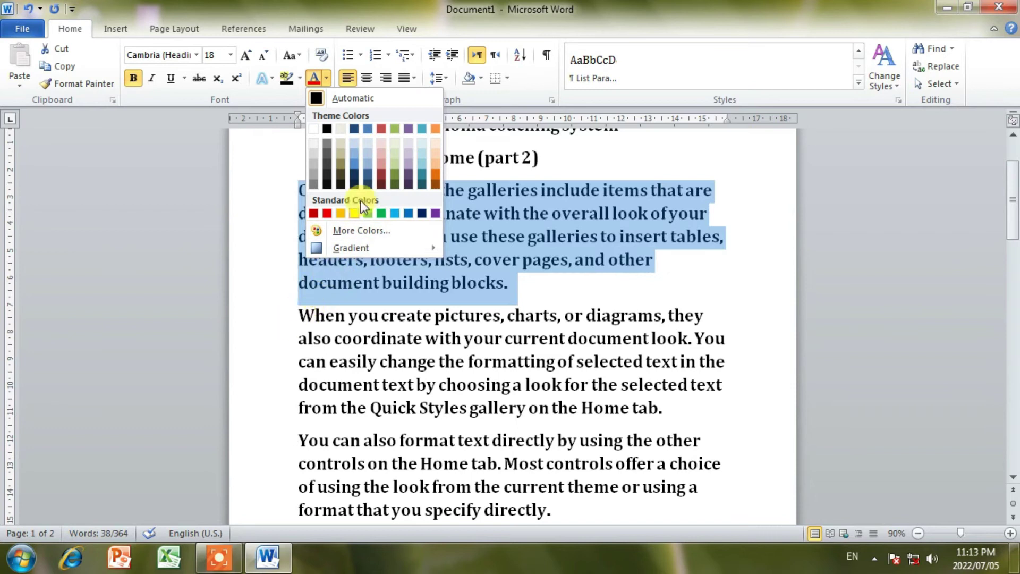
Step: Tint the first and second body paragraphs pale blue
click(366, 159)
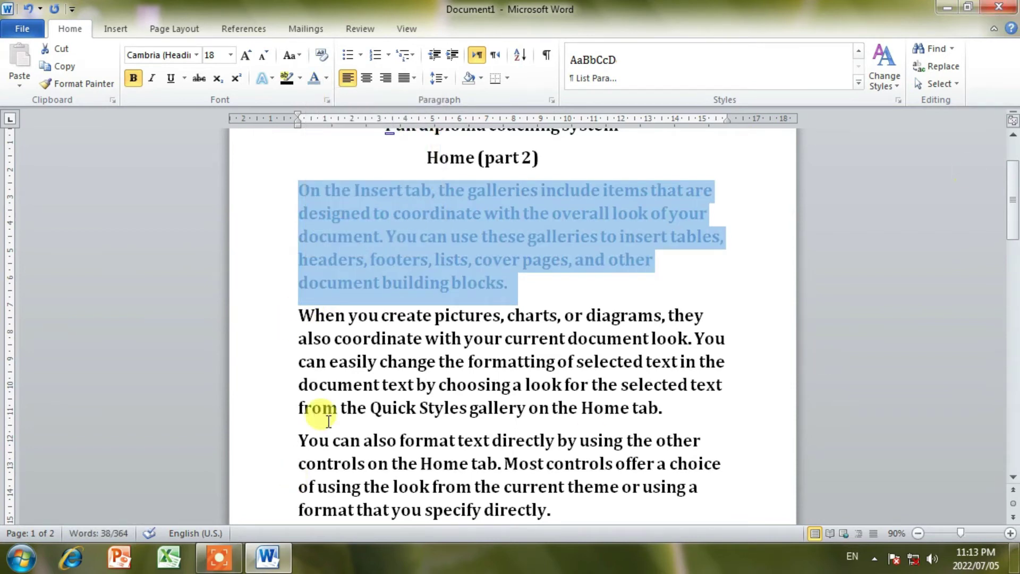
drag(299, 316, 639, 416)
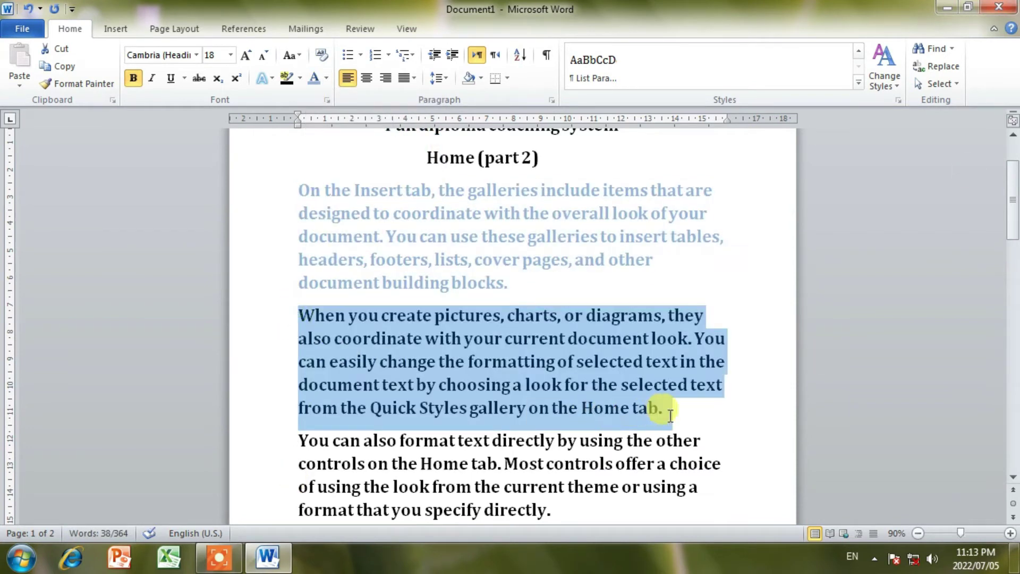
click(326, 78)
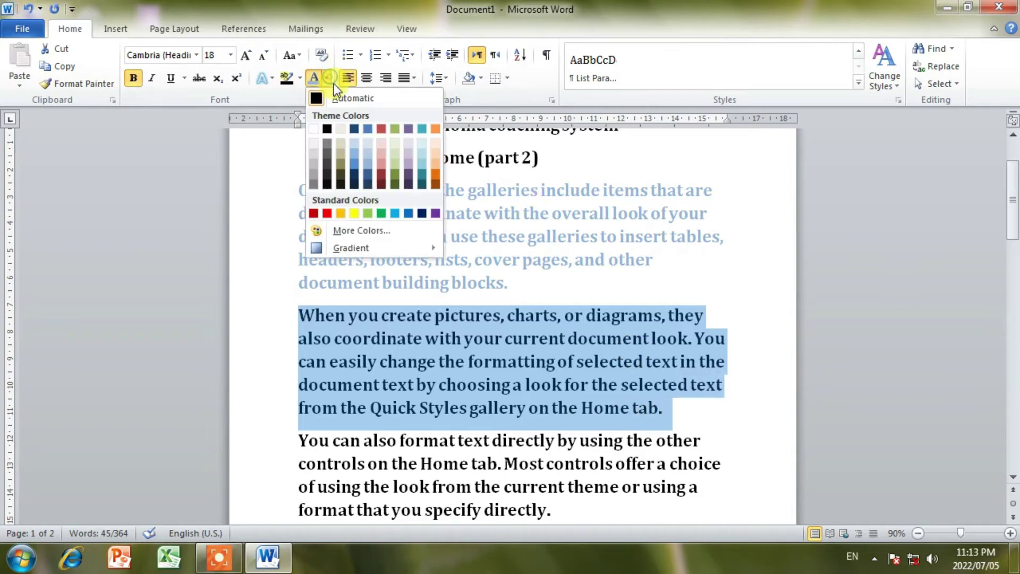
click(367, 160)
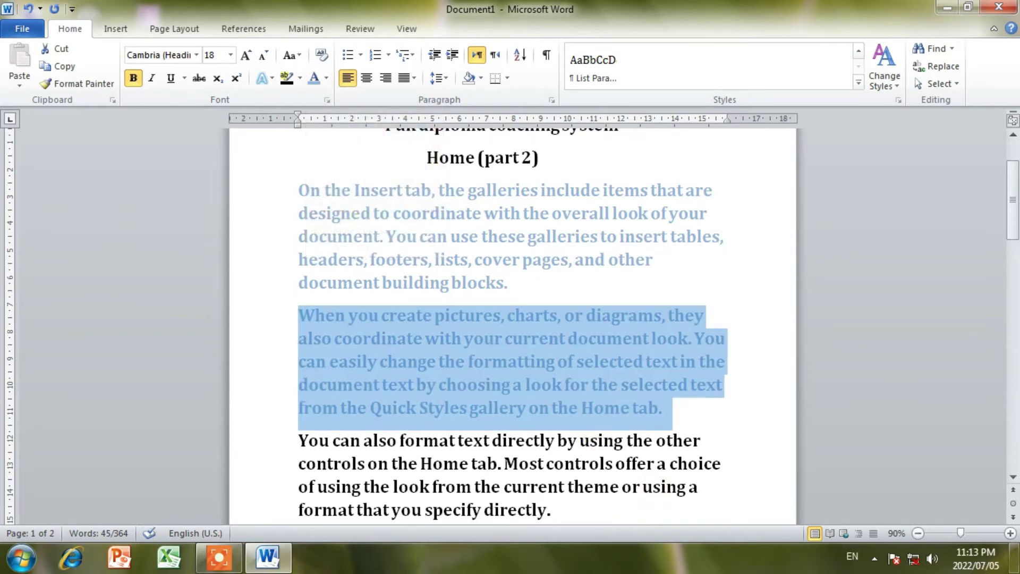
click(661, 481)
Step: Set both body paragraphs back to black and break the line after 'On the Insert tab,'
scroll(661, 480, down, 1)
scroll(661, 481, up, 2)
scroll(662, 481, up, 1)
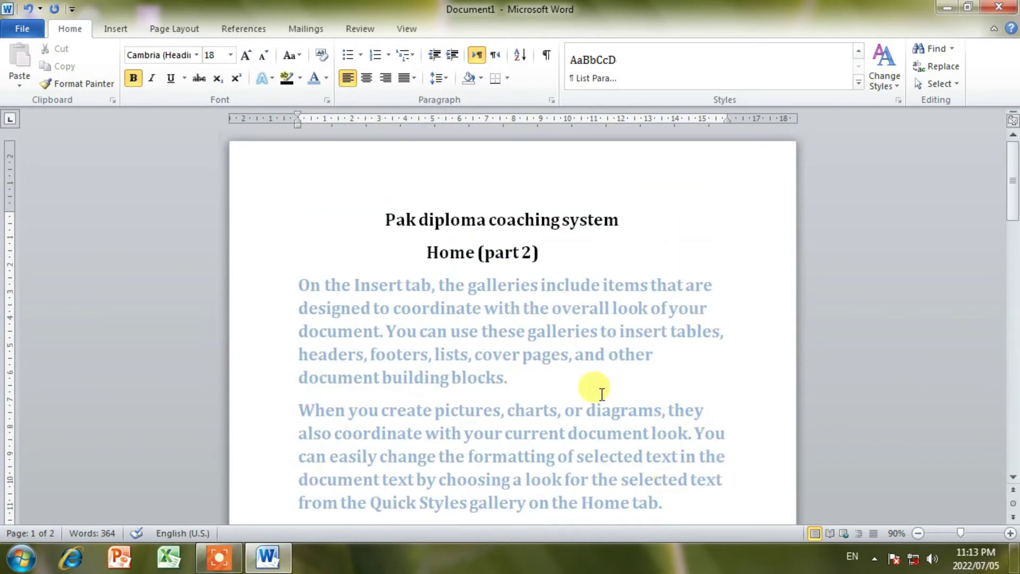
drag(292, 278, 690, 503)
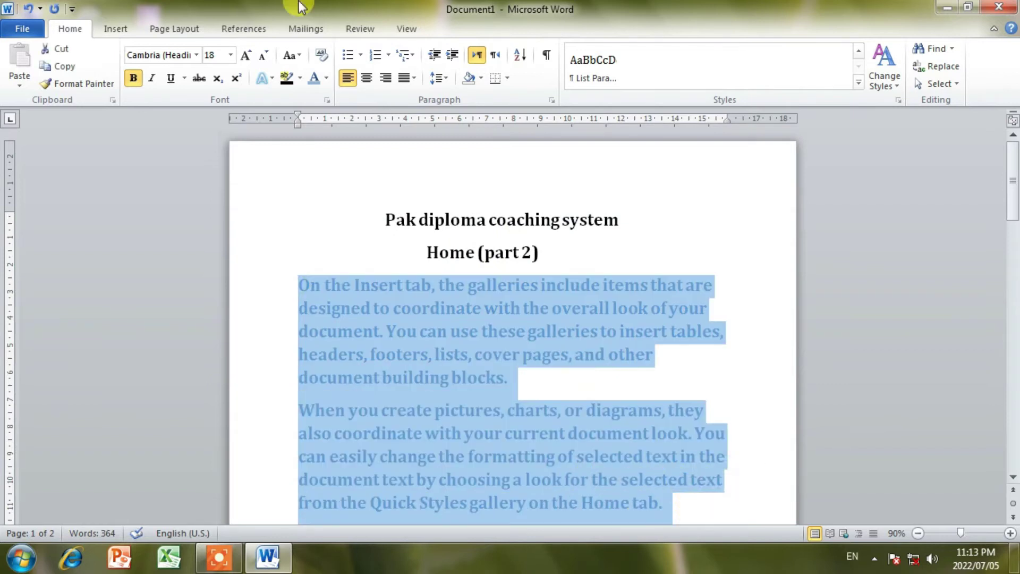
click(327, 77)
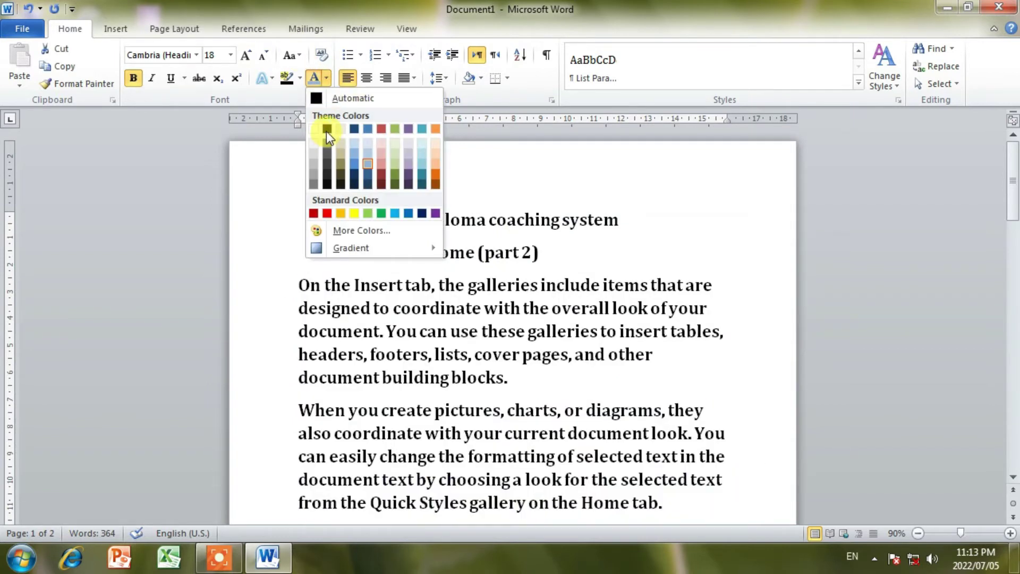
click(326, 130)
click(726, 344)
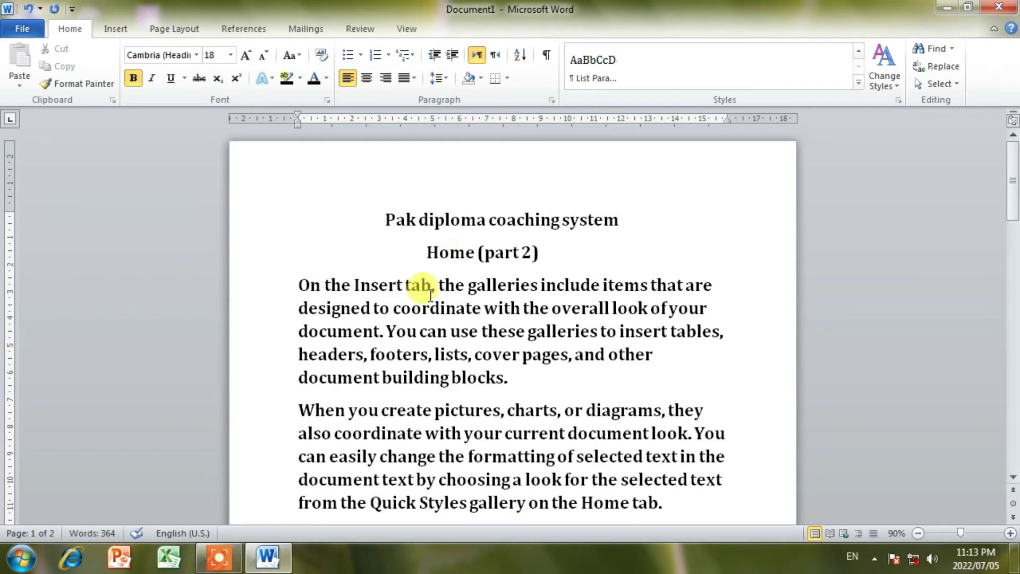
key(Return)
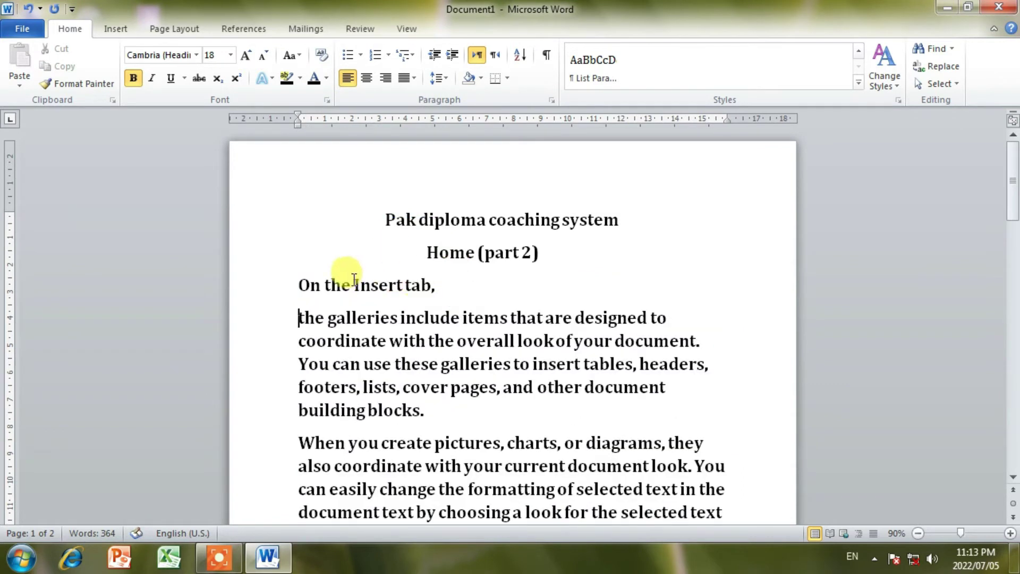
Step: Make the 'On the Insert tab:' line an underlined dark orange heading
drag(292, 284, 464, 280)
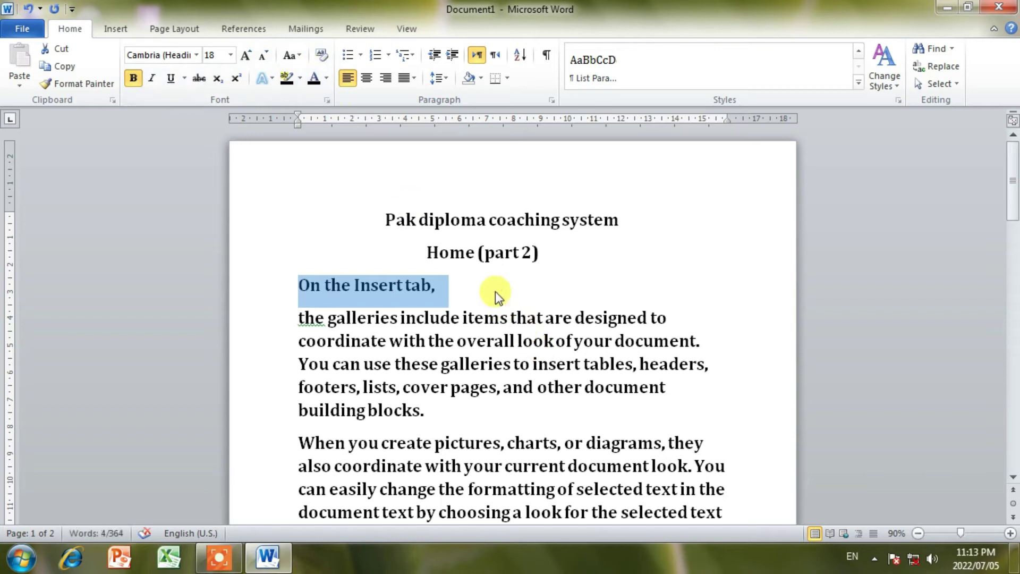
click(467, 288)
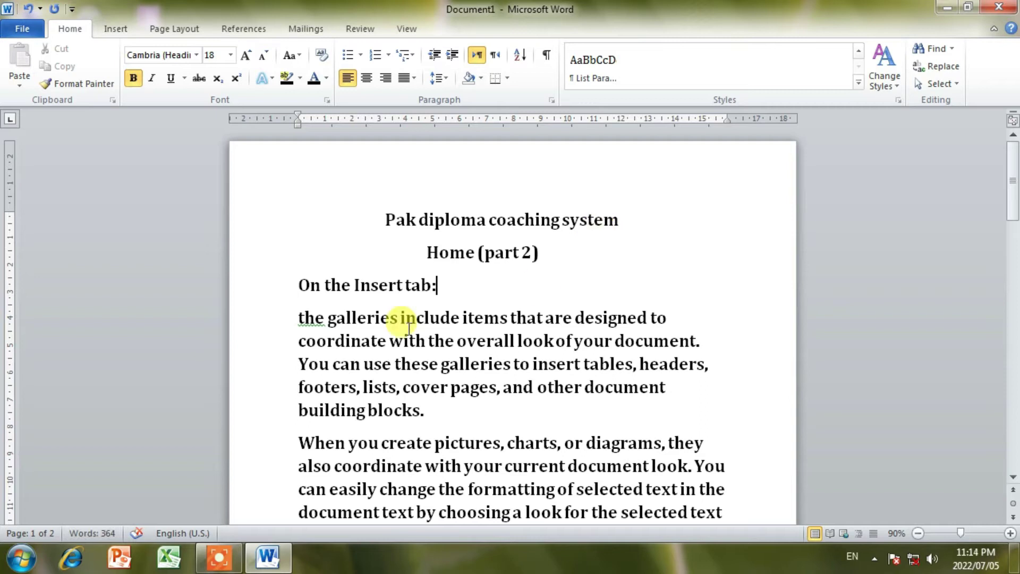
drag(286, 284, 519, 296)
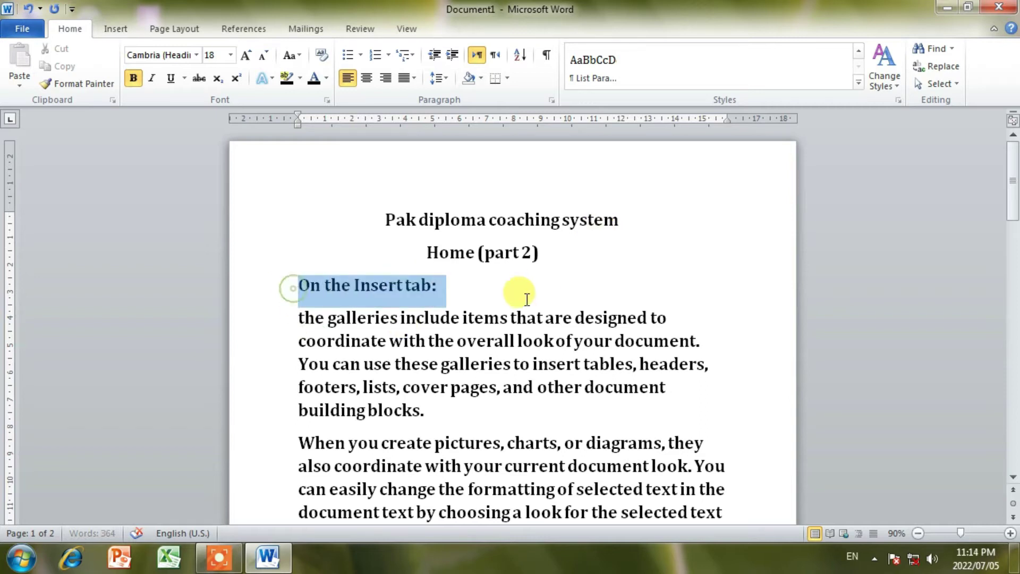
click(166, 79)
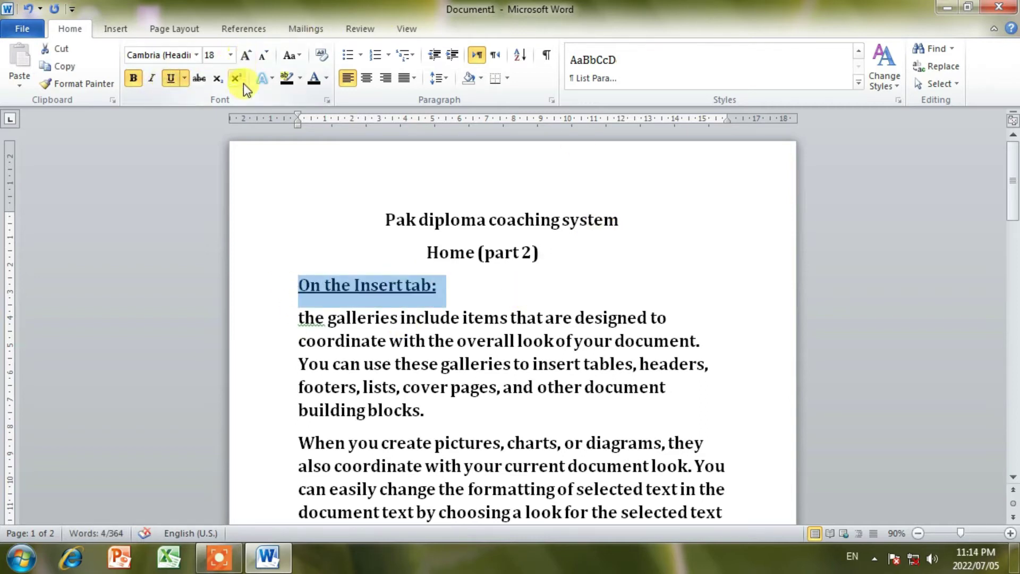
click(329, 81)
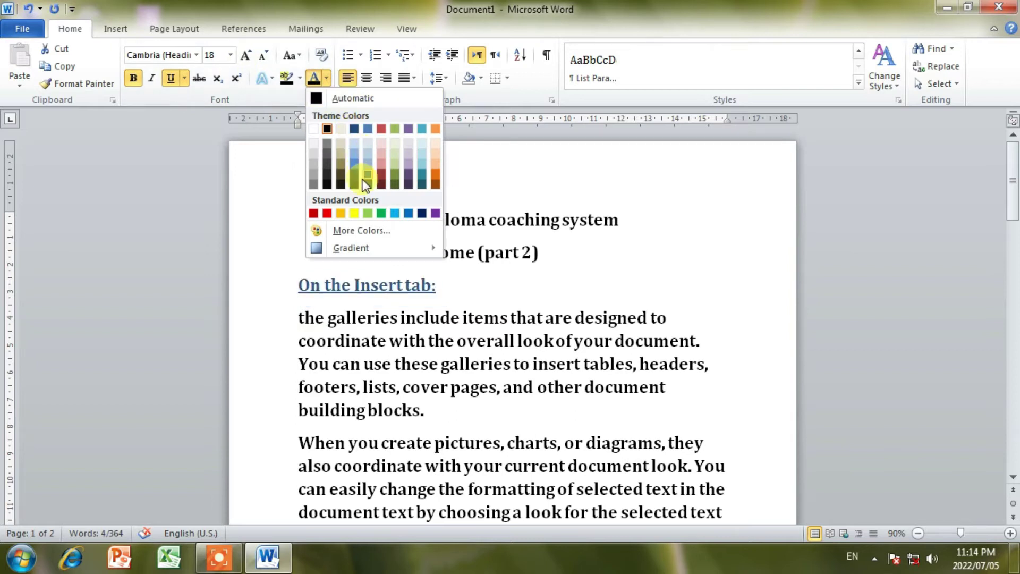
click(438, 177)
click(637, 403)
Step: Capitalise 'the galleries' to 'The galleries' in the paragraph below
scroll(591, 392, down, 2)
scroll(584, 388, down, 1)
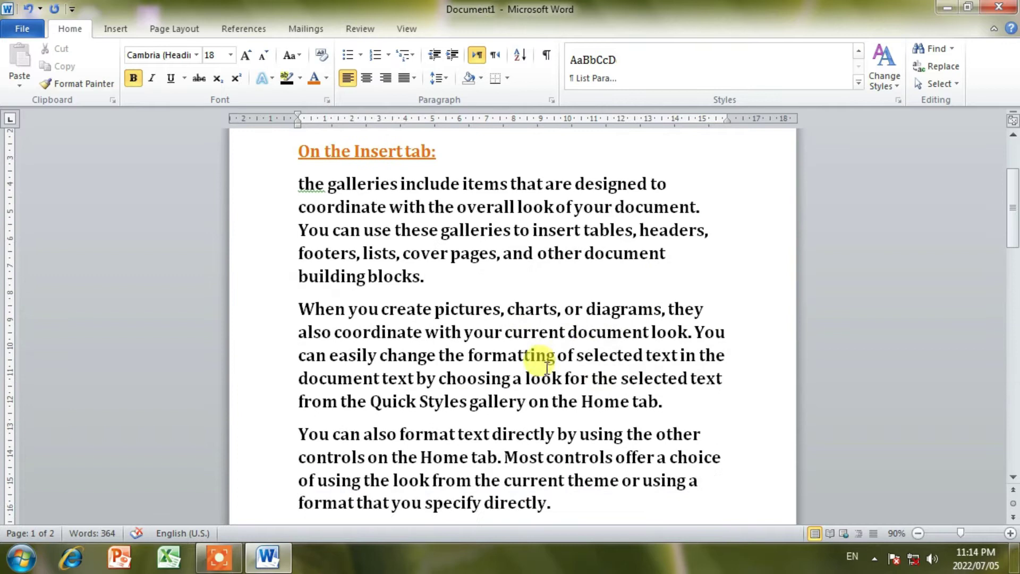
click(305, 184)
key(Delete)
text(t)
key(BackSpace)
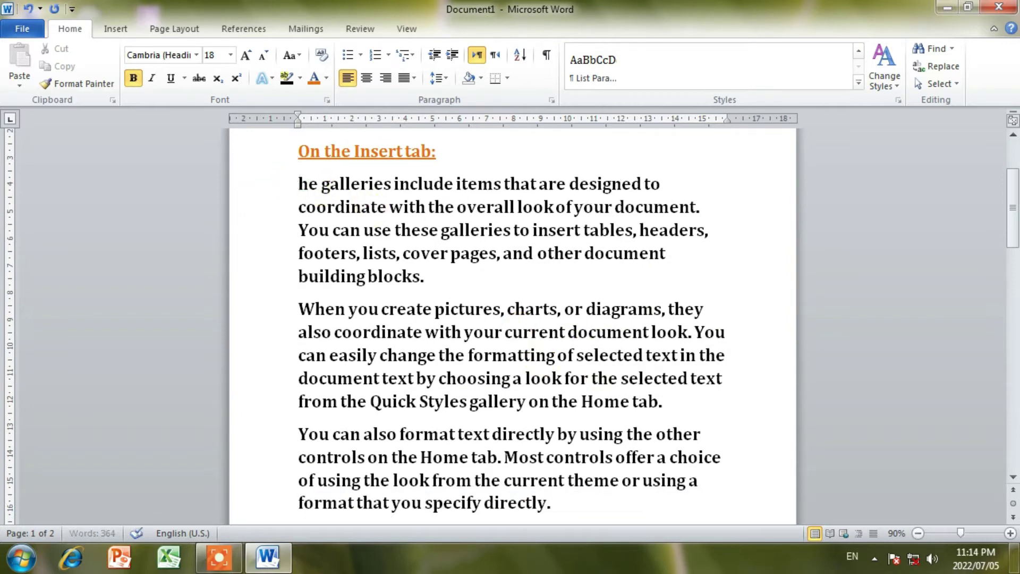
text(T)
click(465, 280)
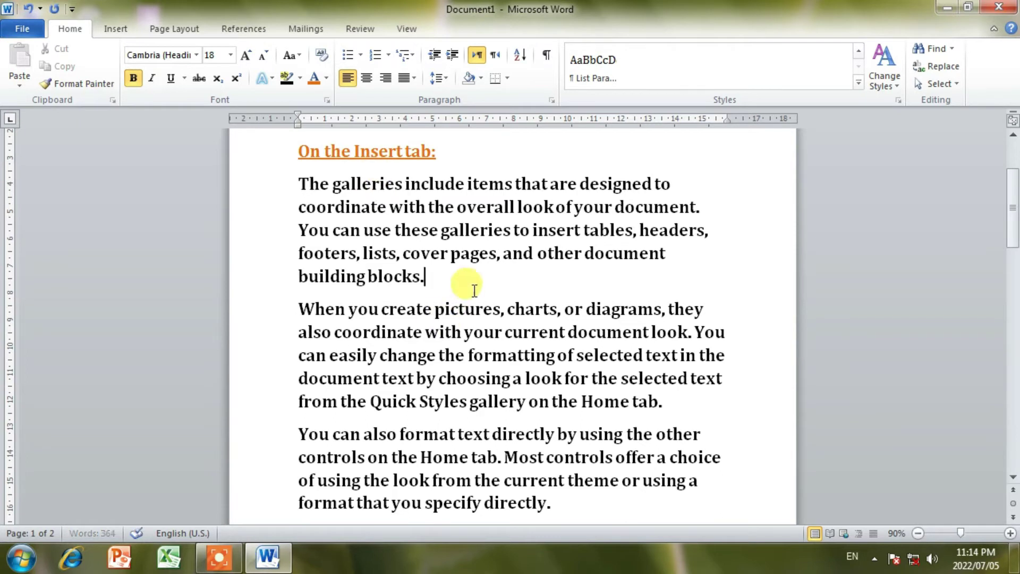
drag(297, 181, 467, 266)
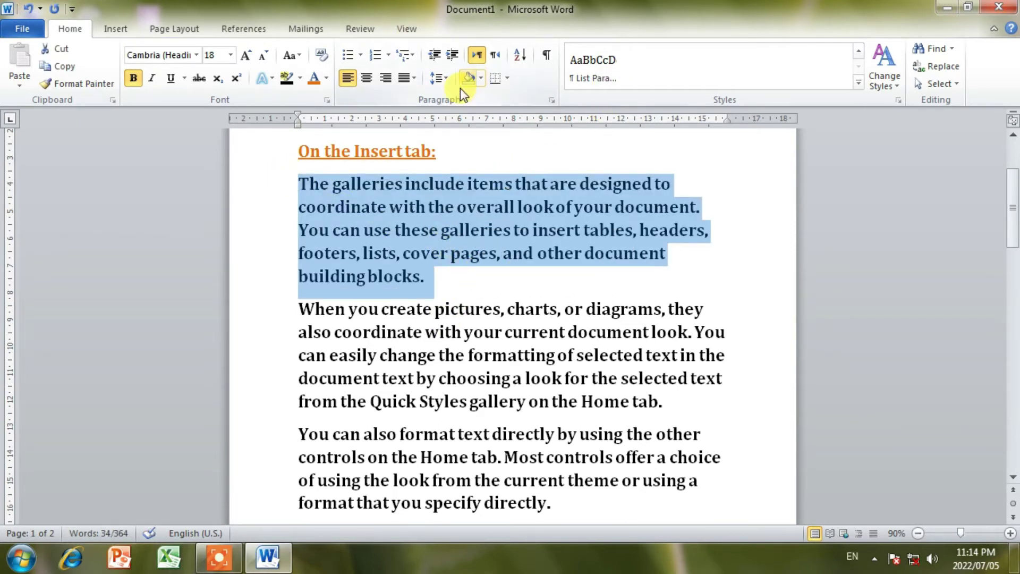
click(444, 276)
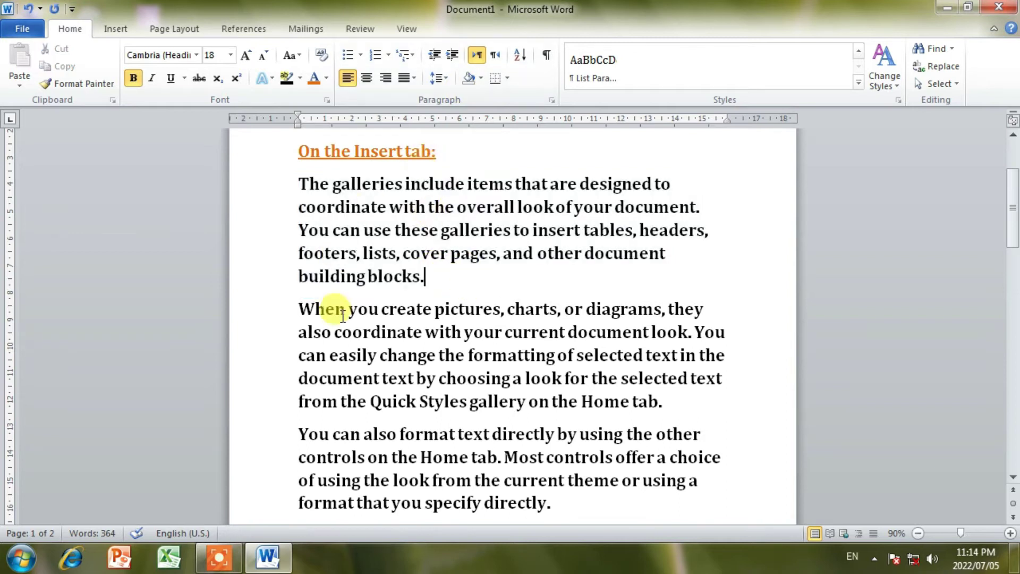
Step: Change 'pictures,' to 'pictures:', break the line there, and colour the heading dark orange
key(BackSpace)
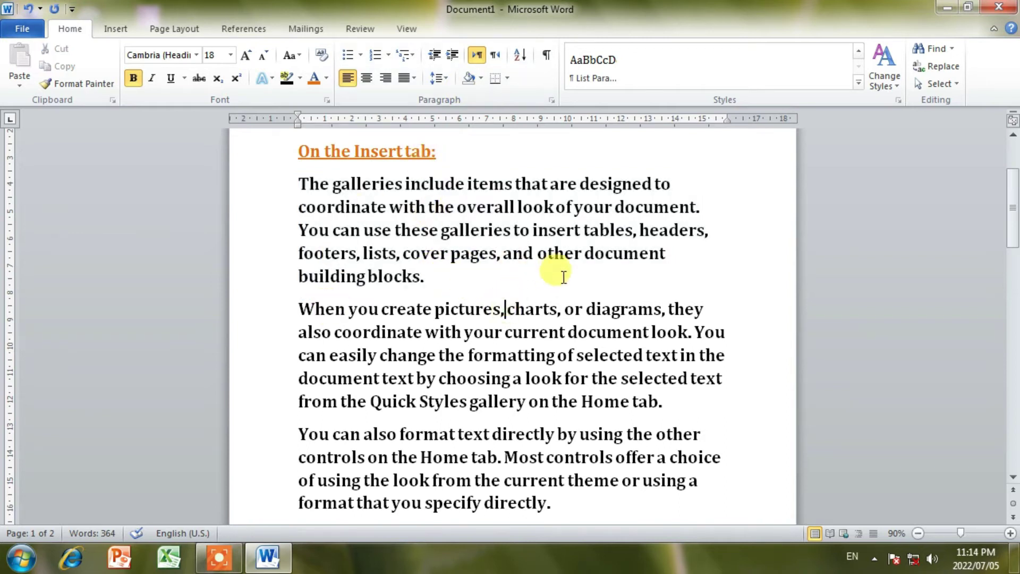
text(:)
key(Return)
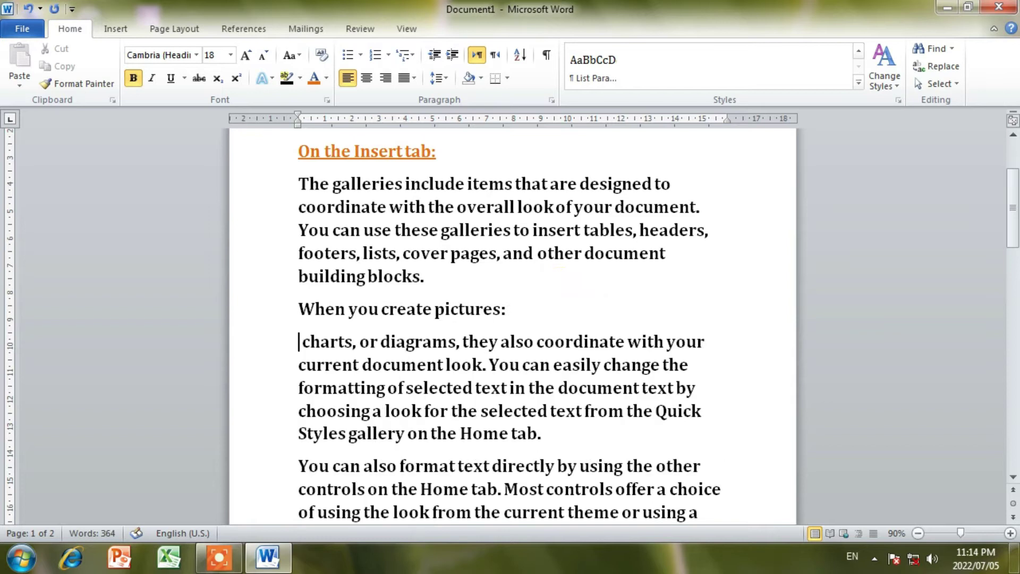
drag(300, 312, 575, 317)
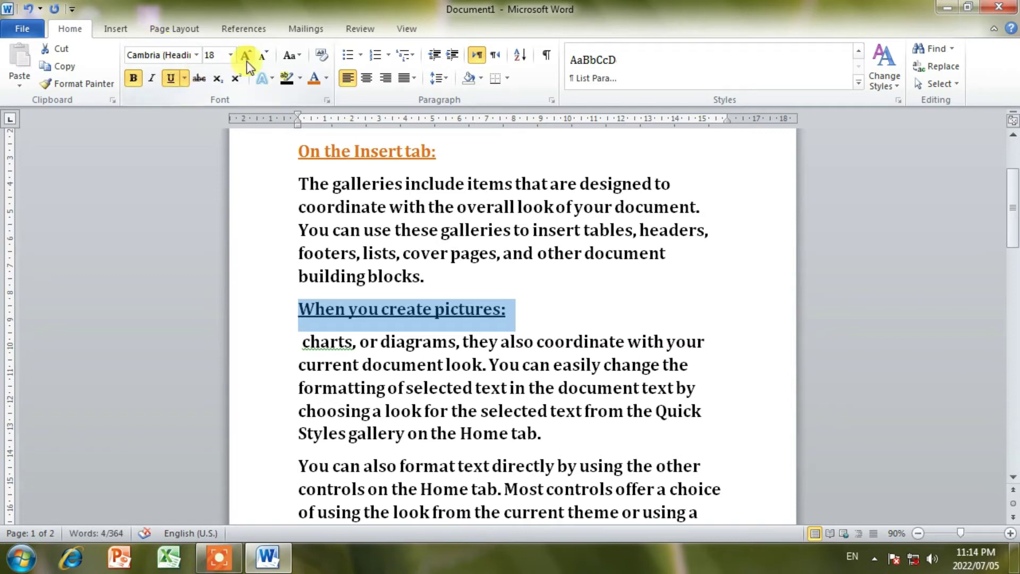
click(327, 80)
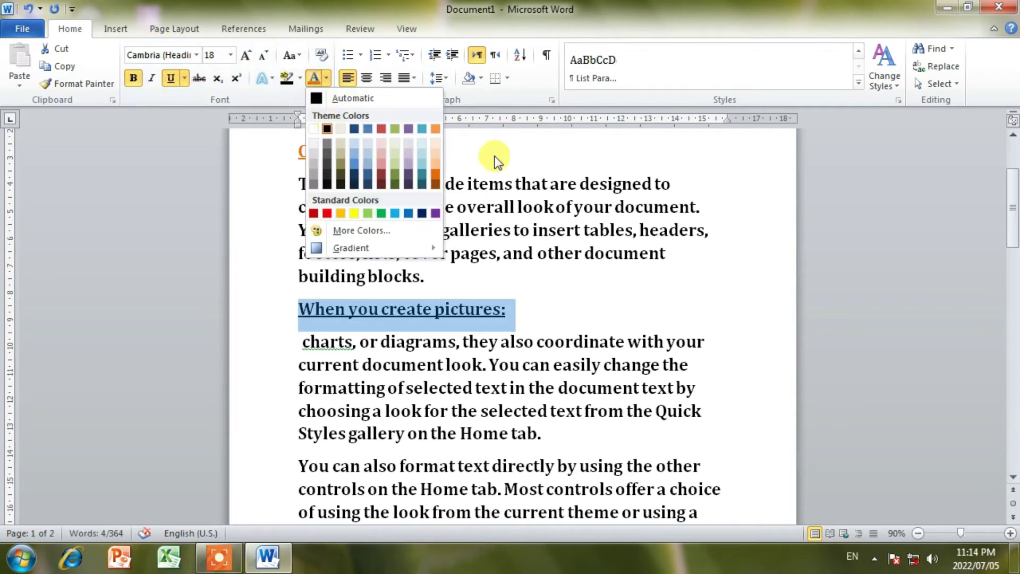
click(435, 128)
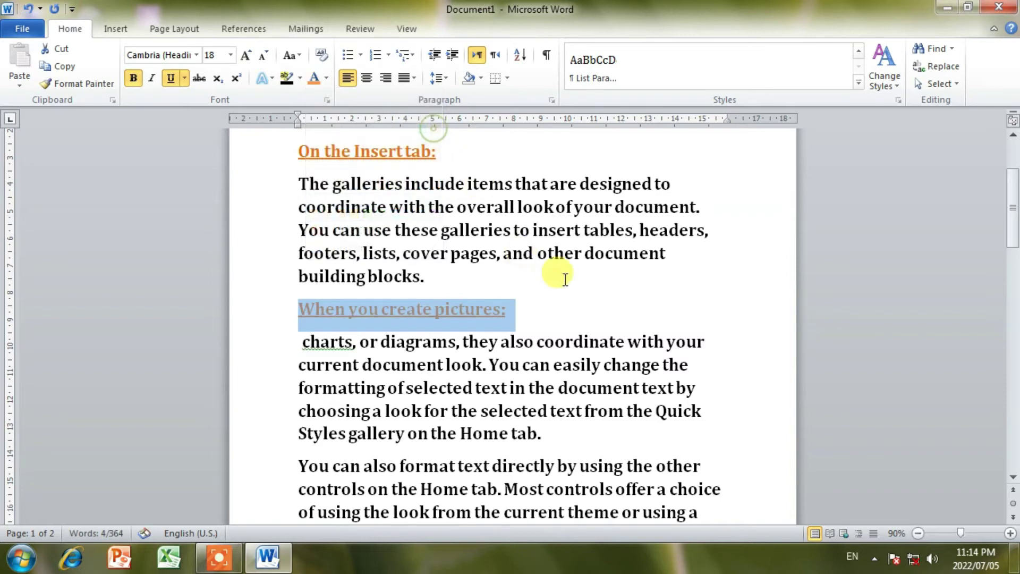
click(559, 275)
drag(525, 308, 230, 321)
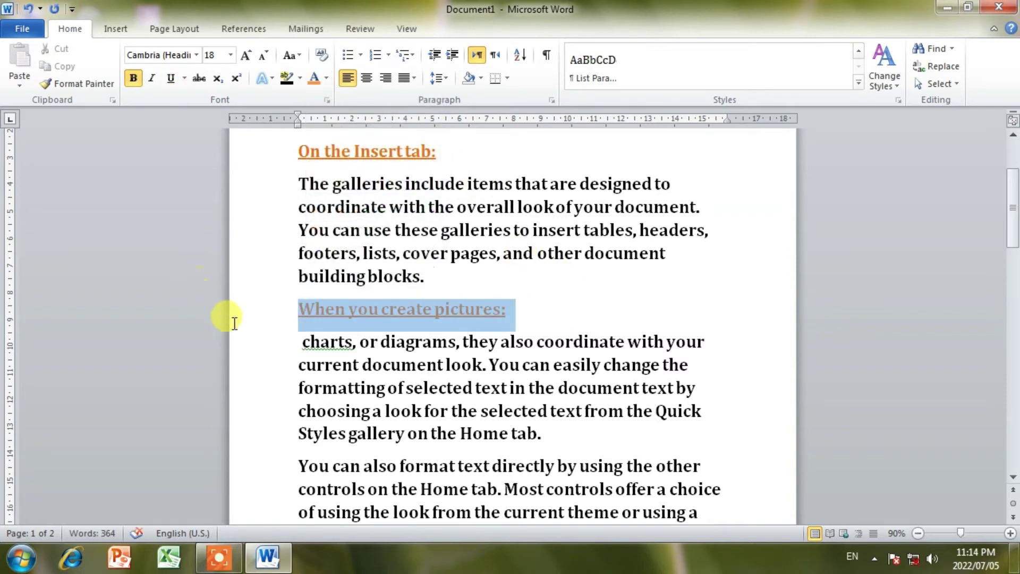
click(327, 79)
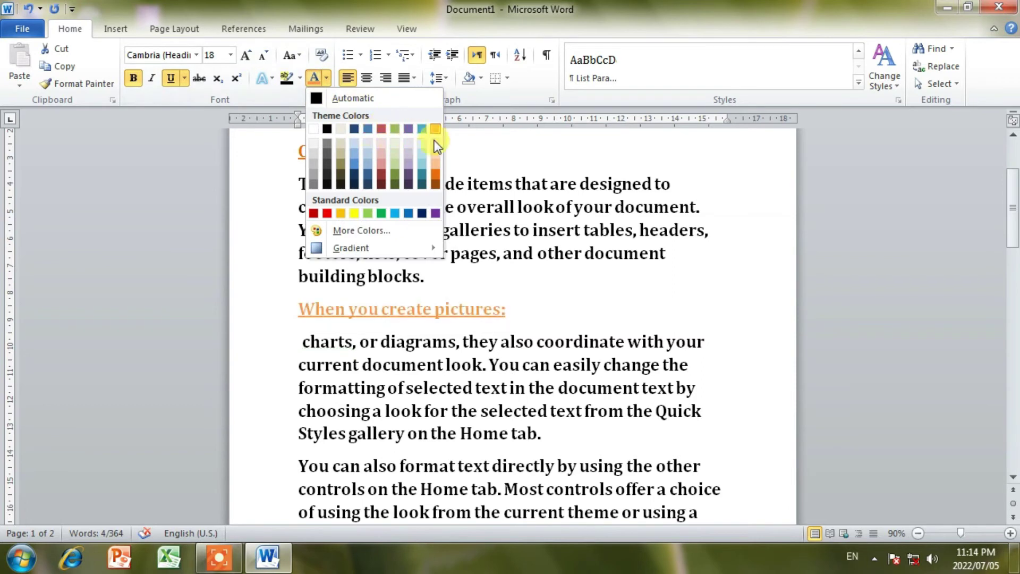
click(437, 177)
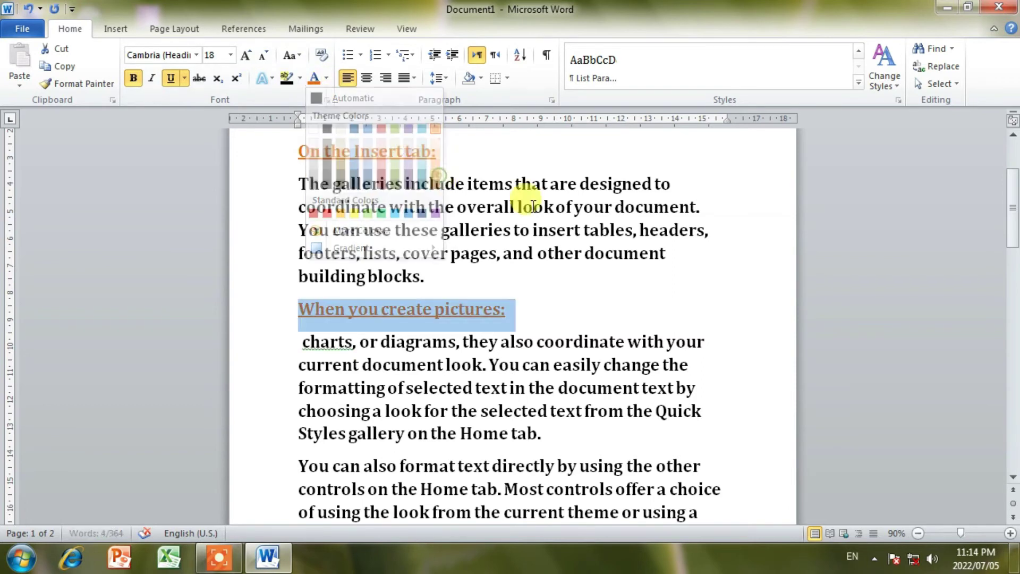
click(585, 308)
Step: Select the end of the 'On the Insert tab:' line, check shading colours, and paste the clipboard
click(273, 151)
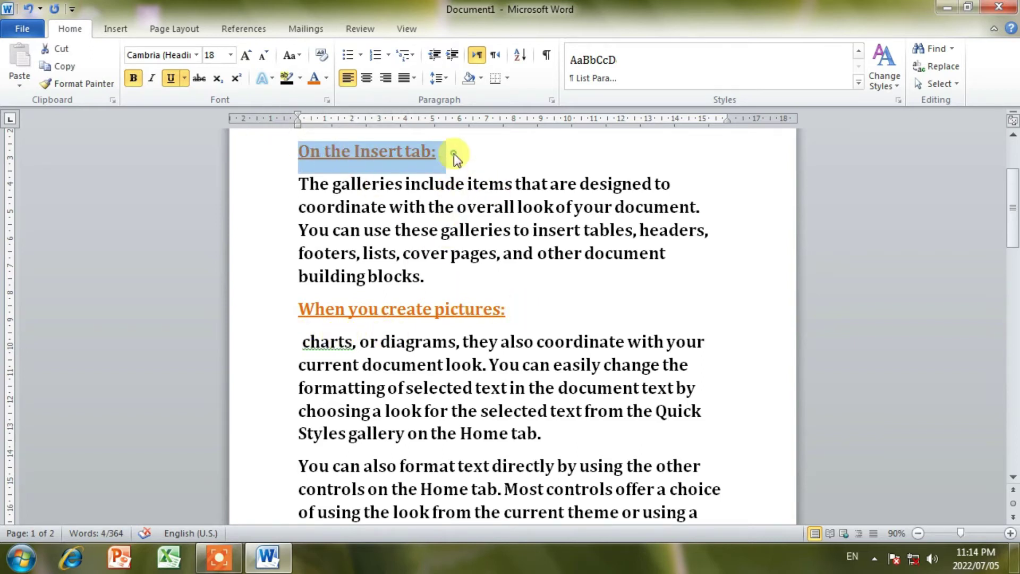
scroll(453, 154, up, 1)
drag(437, 163, 449, 163)
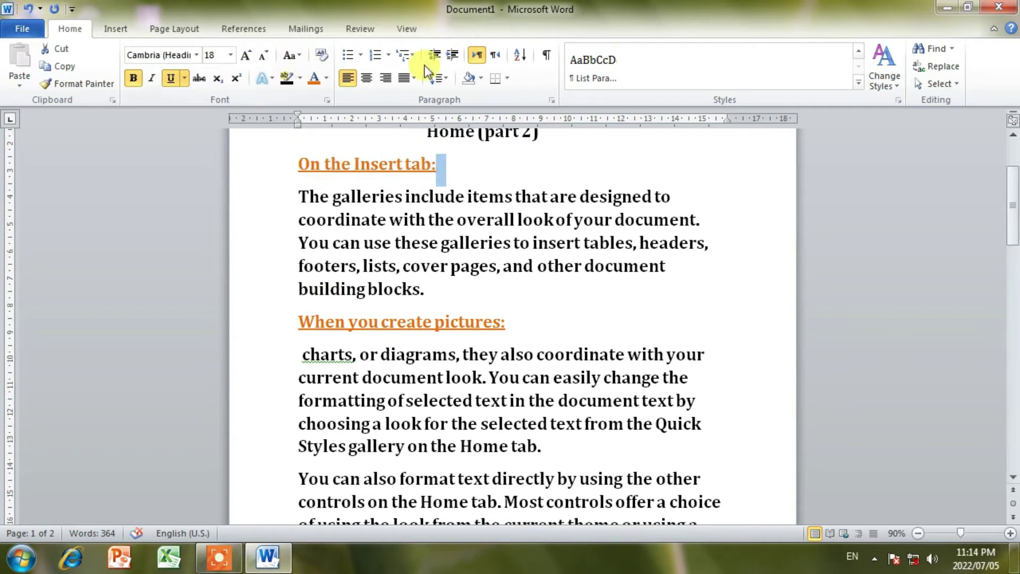
click(481, 78)
key(Escape)
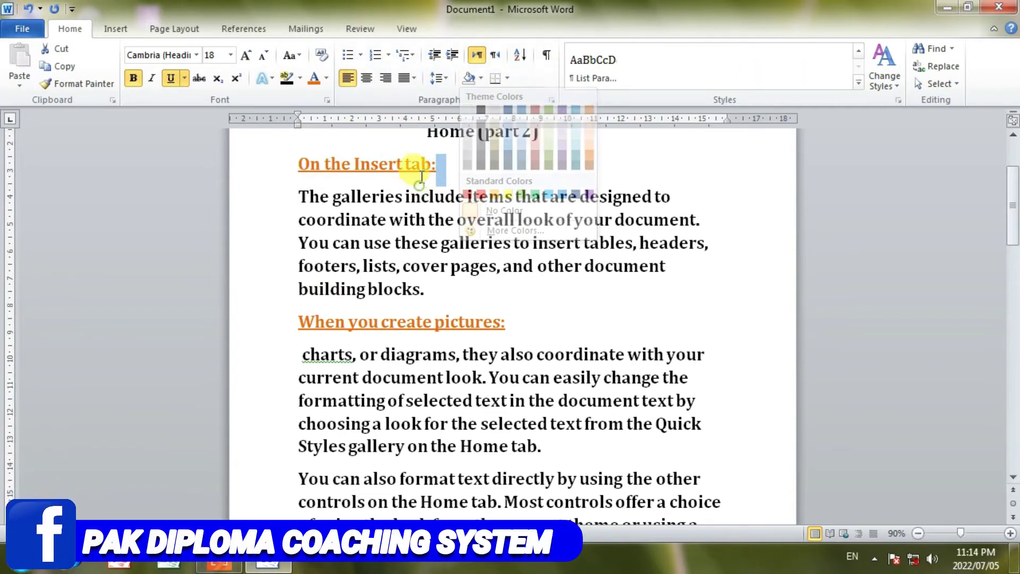
key(ctrl+v)
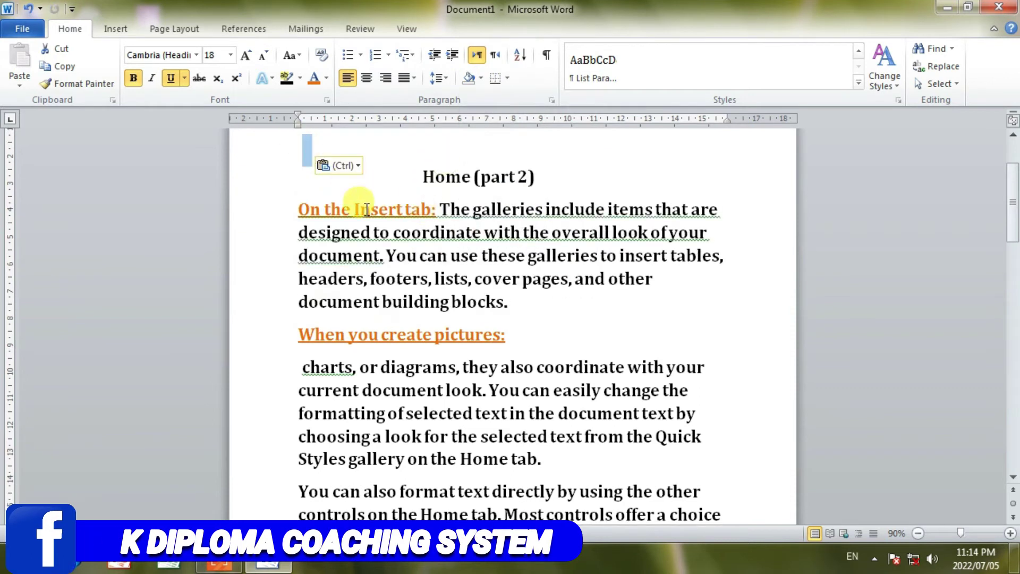
Step: Undo the accidental paste and remove the underline from 'When you create pictures:'
key(ctrl+z)
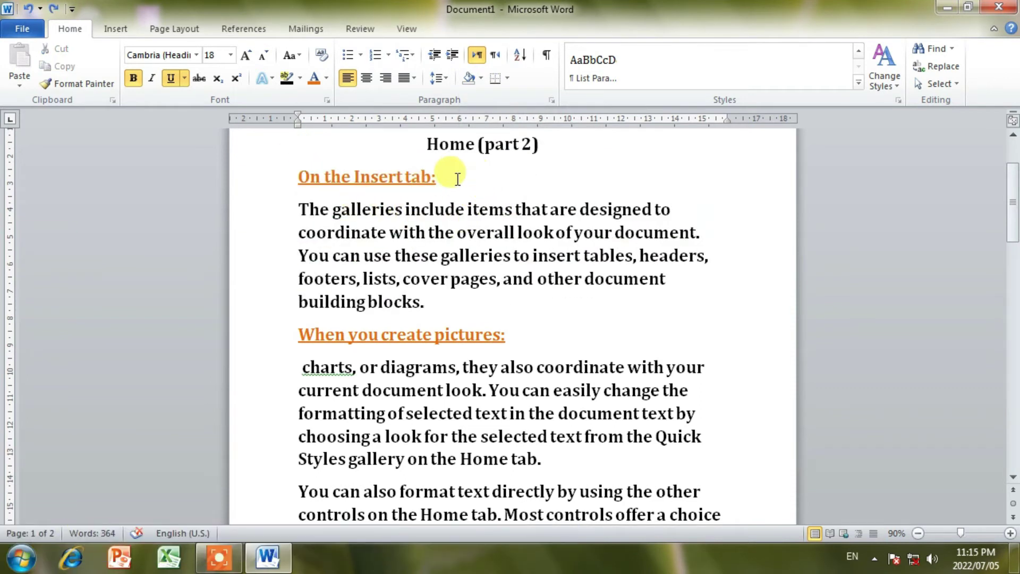
drag(438, 178, 295, 178)
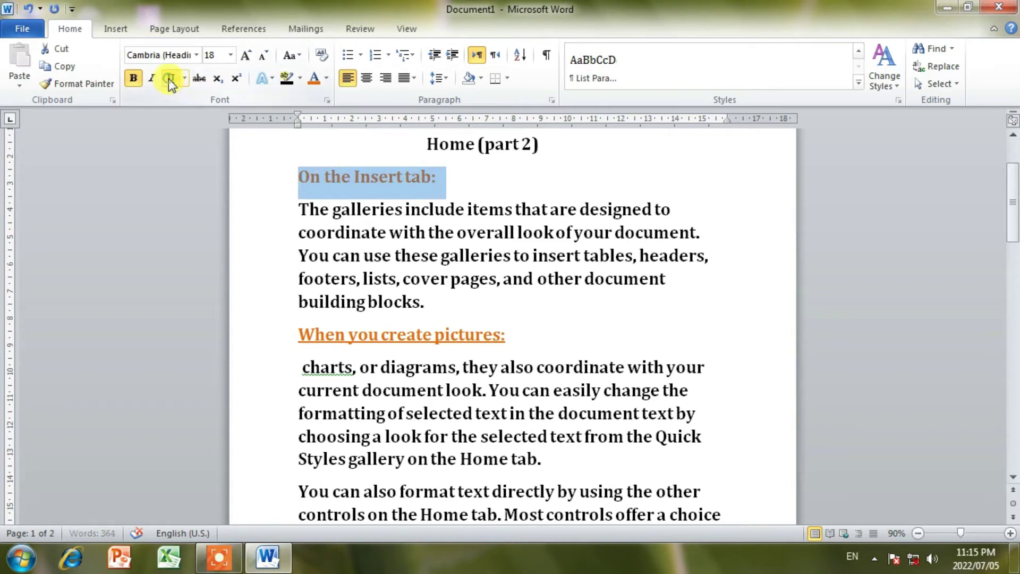
click(471, 182)
drag(517, 335, 279, 344)
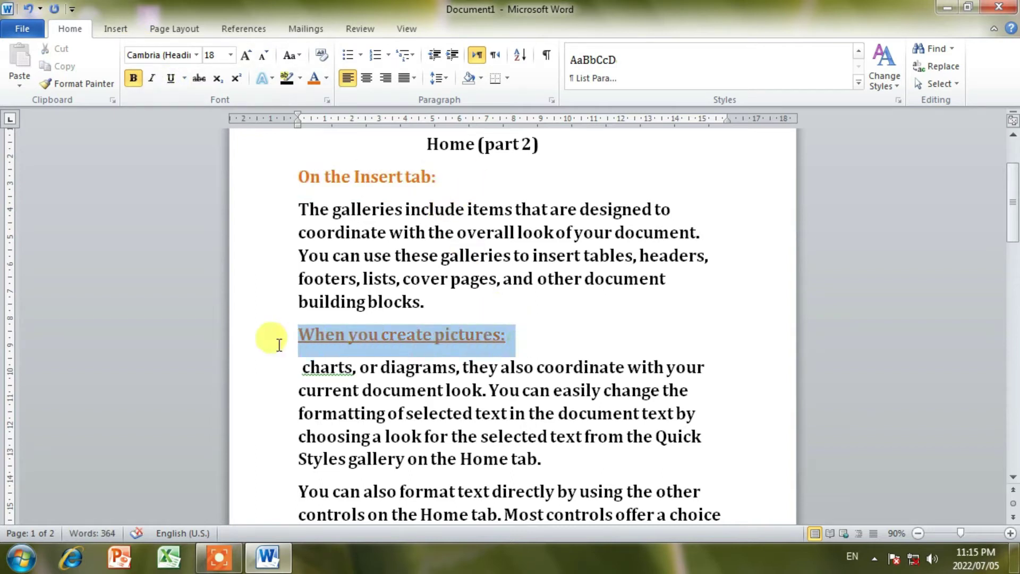
click(169, 78)
Step: Set the 'On the Insert tab:' heading to Automatic (black) font colour
drag(436, 173, 295, 179)
click(153, 79)
click(153, 78)
click(470, 179)
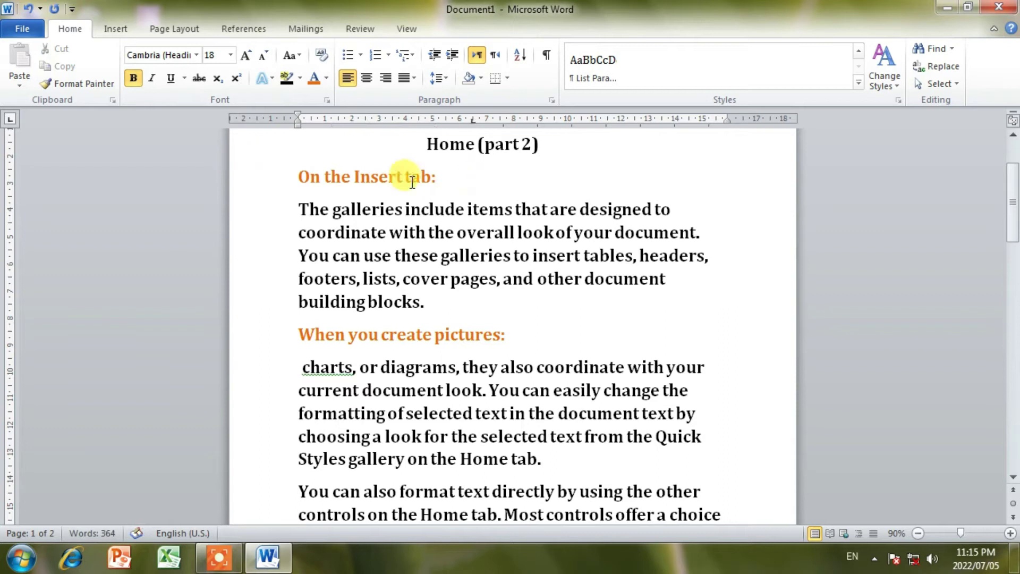
drag(445, 176, 296, 177)
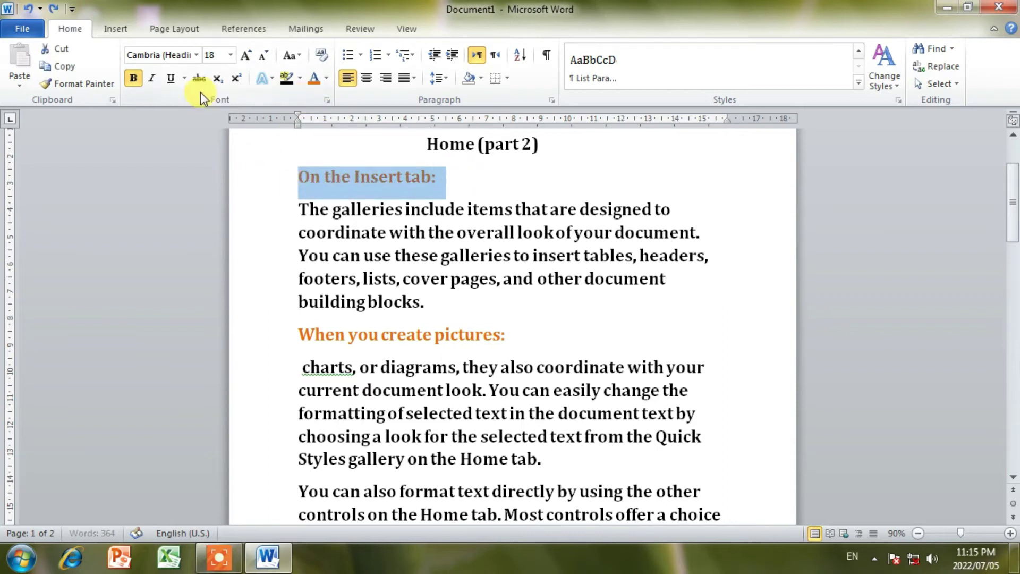
click(326, 78)
click(324, 99)
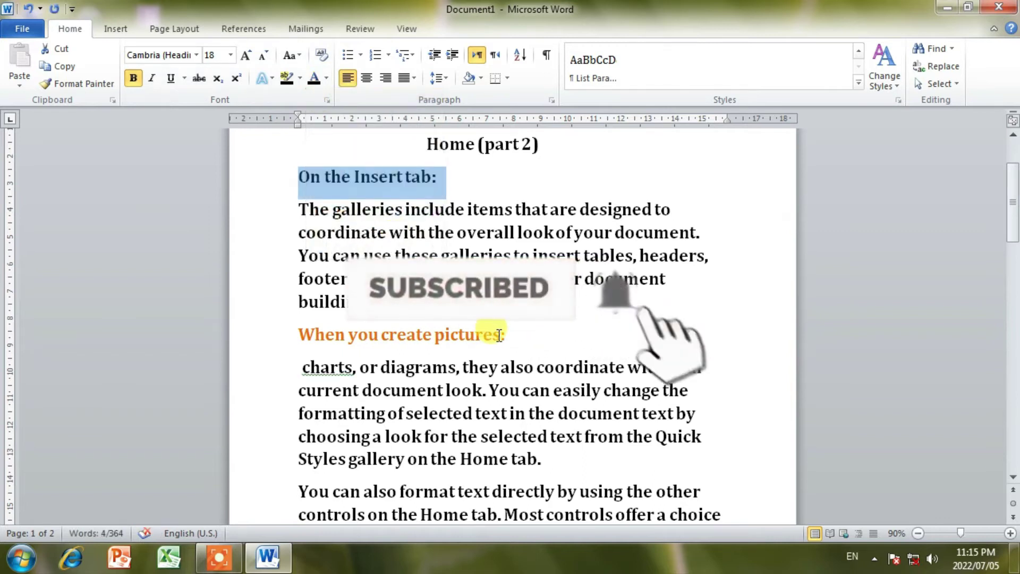
drag(514, 336, 288, 336)
Step: Set the heading font colour to Automatic black and shade 'On the Insert tab:' olive green
click(326, 79)
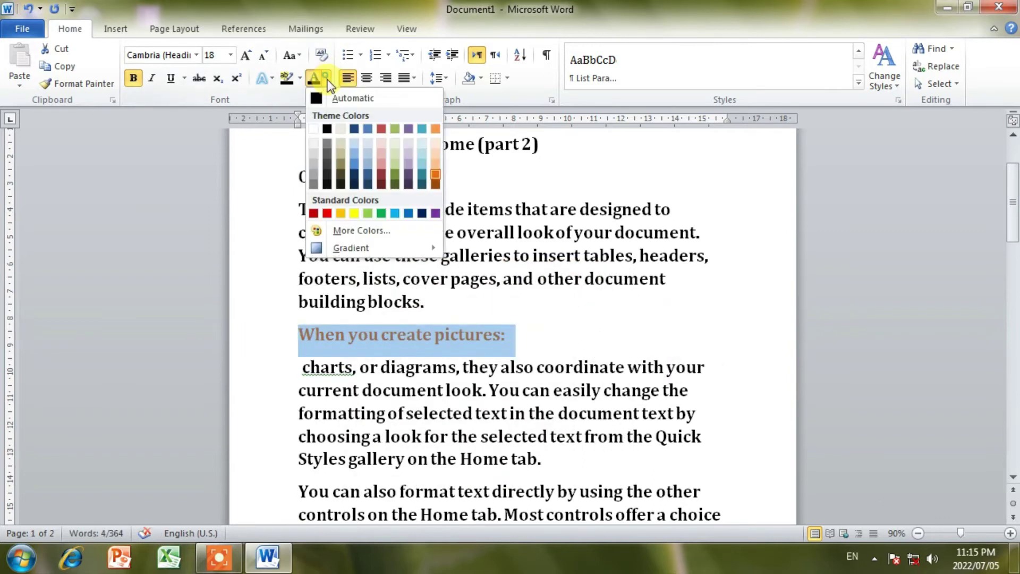
click(464, 180)
drag(464, 181, 255, 182)
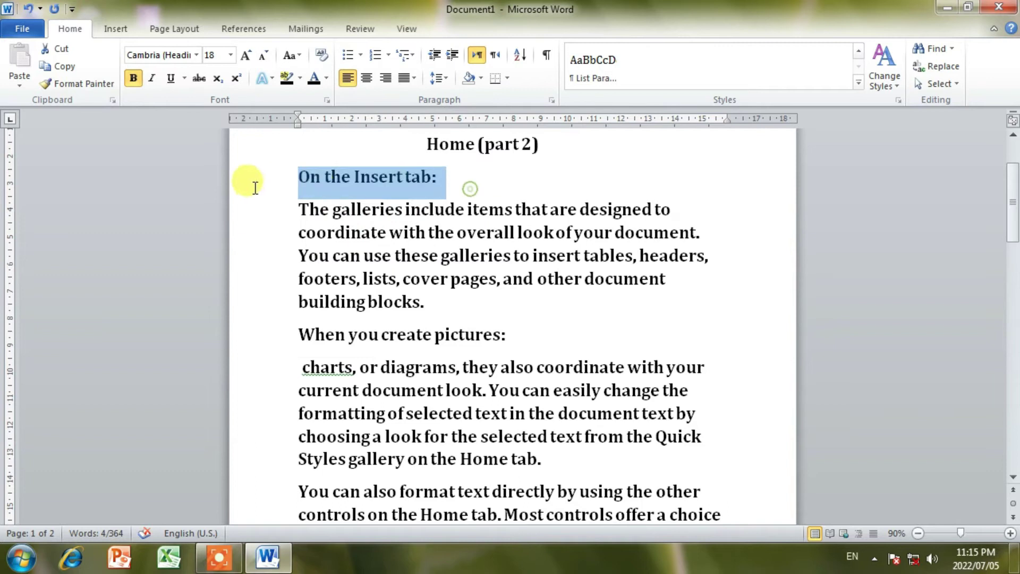
click(482, 80)
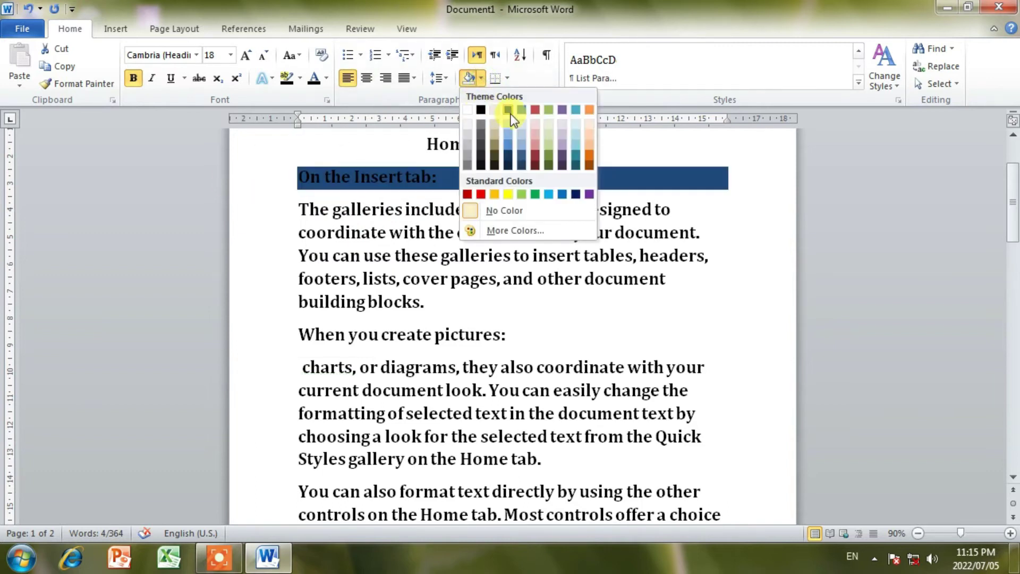
click(549, 140)
click(478, 253)
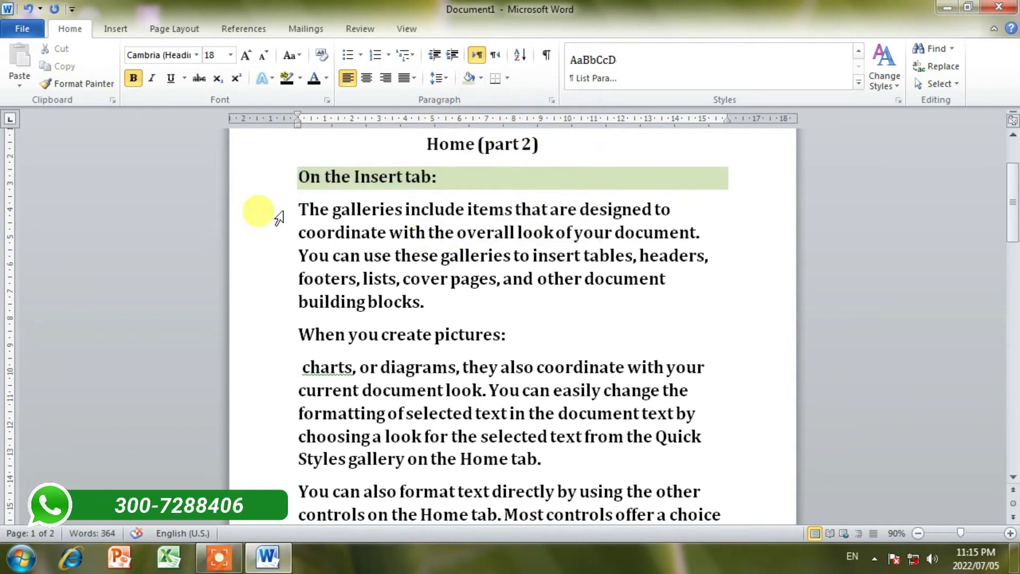
Step: Shade the galleries paragraph light blue-grey
drag(280, 212, 525, 318)
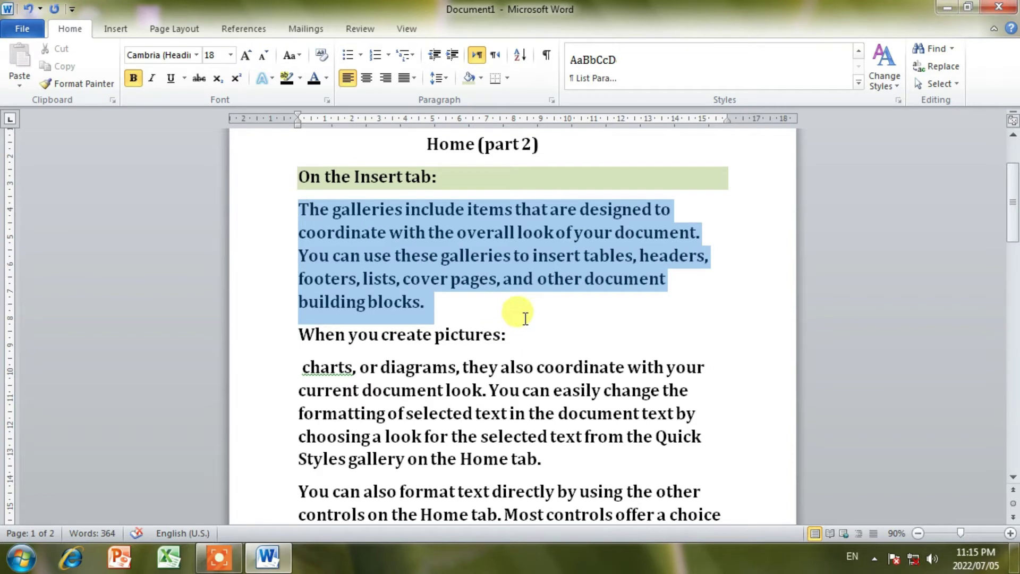
click(480, 78)
click(522, 127)
Step: Shade the 'When you create pictures:' heading red, undoing an accidental bottom border
drag(520, 331, 340, 335)
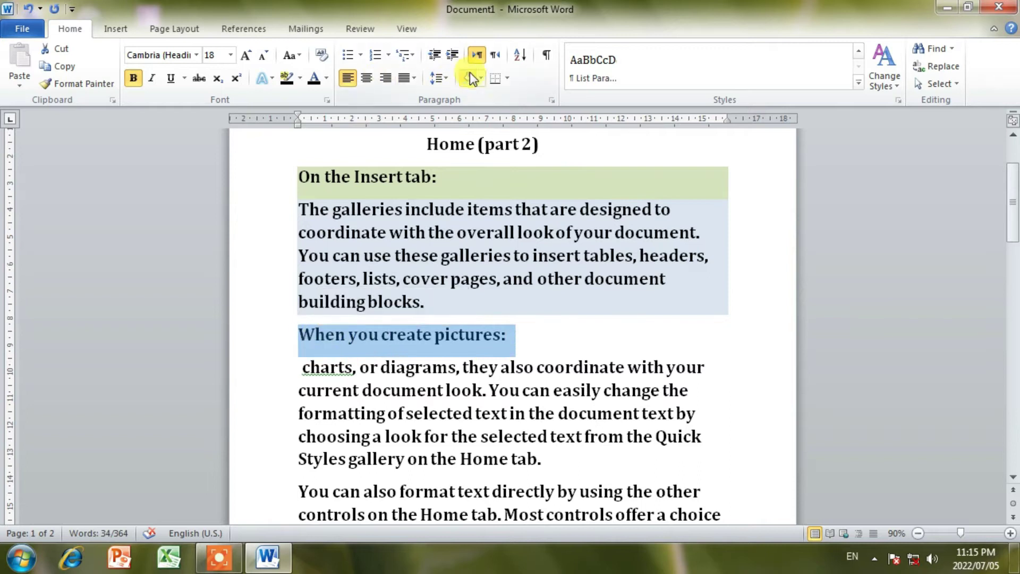
click(487, 77)
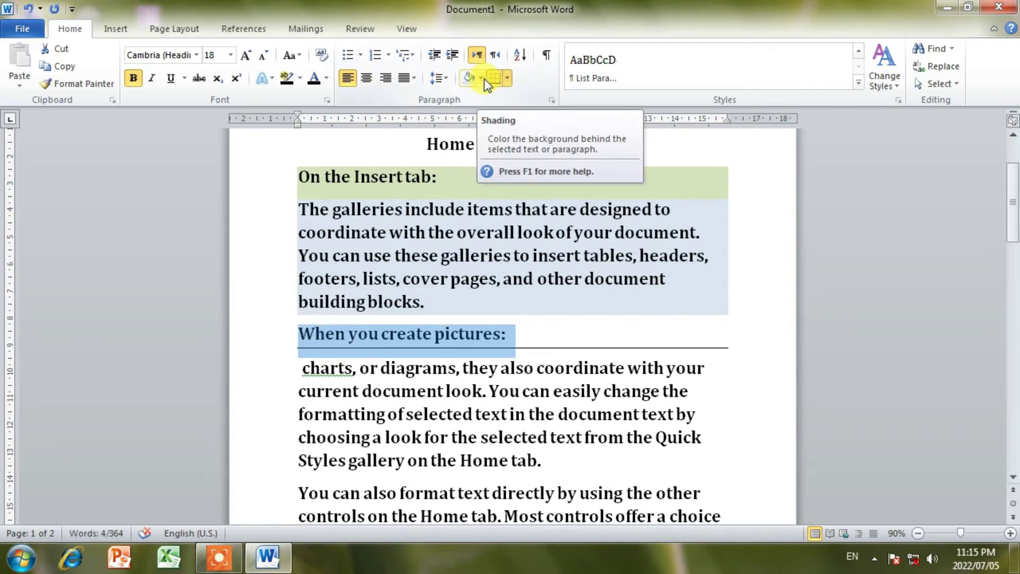
key(ctrl+z)
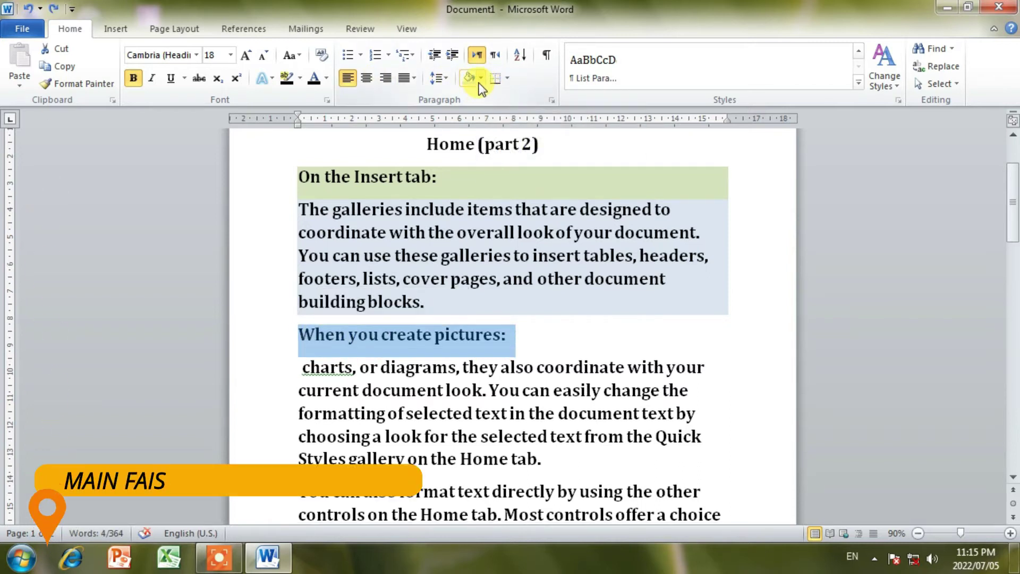
click(480, 77)
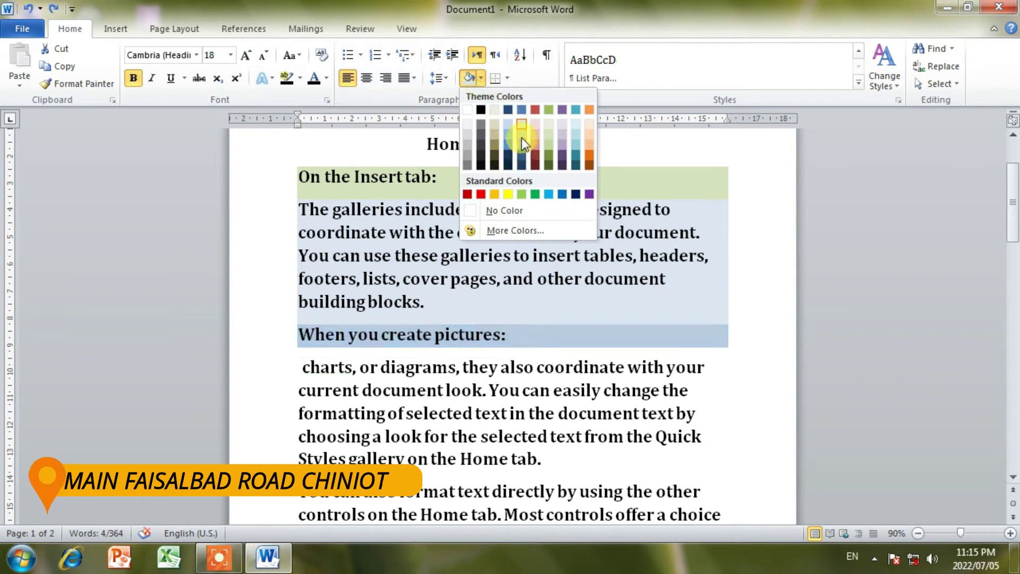
click(540, 144)
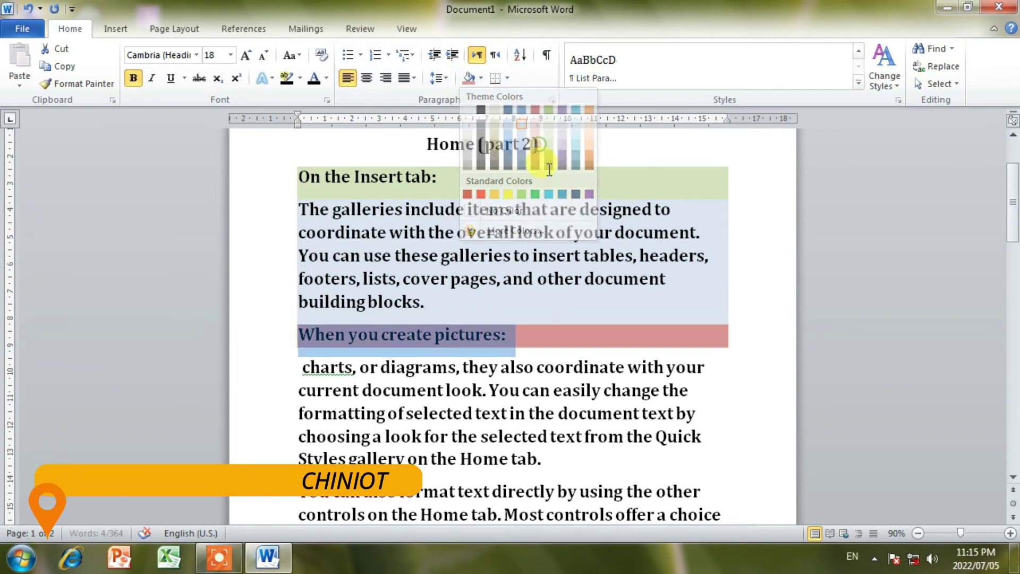
click(704, 392)
Step: Shade the paragraph from 'charts' to 'Home tab.' light blue
scroll(733, 429, down, 2)
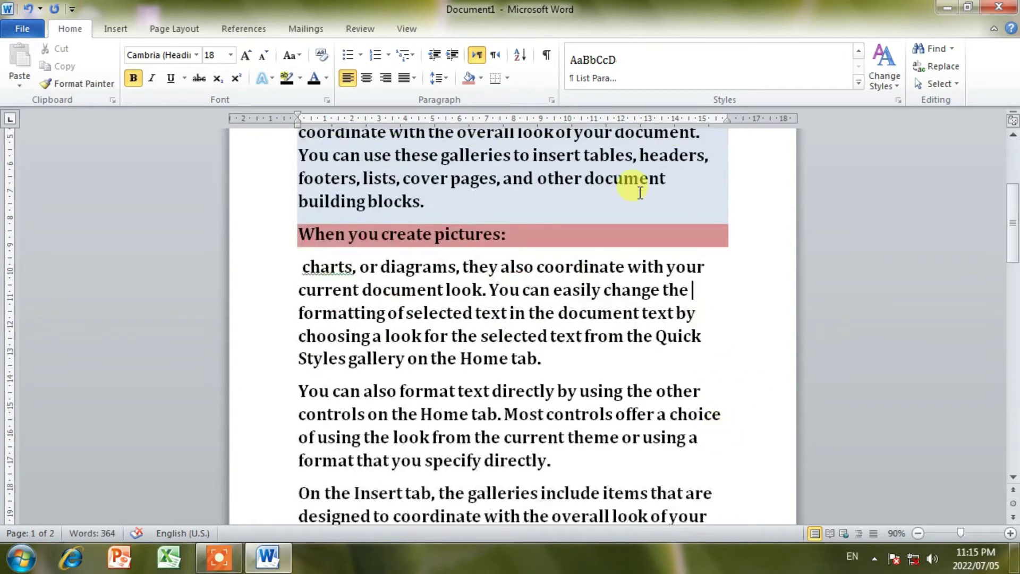
drag(304, 266, 596, 364)
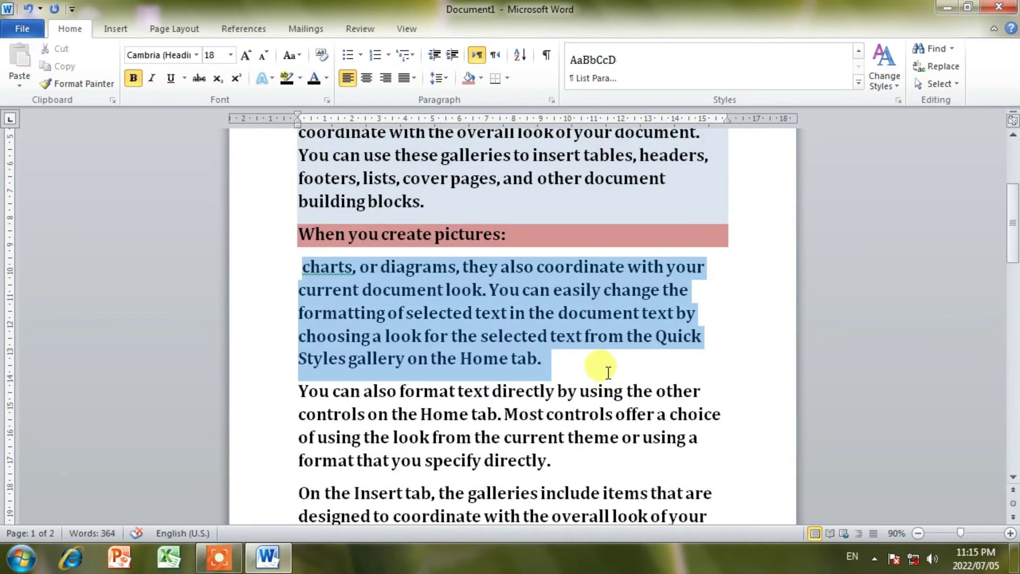
click(479, 79)
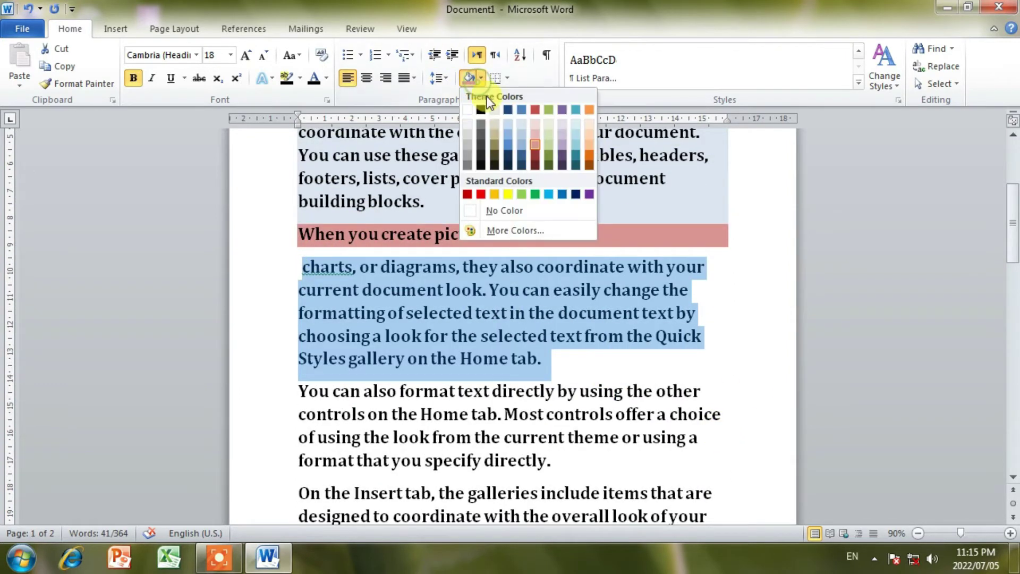
click(524, 130)
click(738, 403)
scroll(744, 403, up, 2)
scroll(752, 404, up, 2)
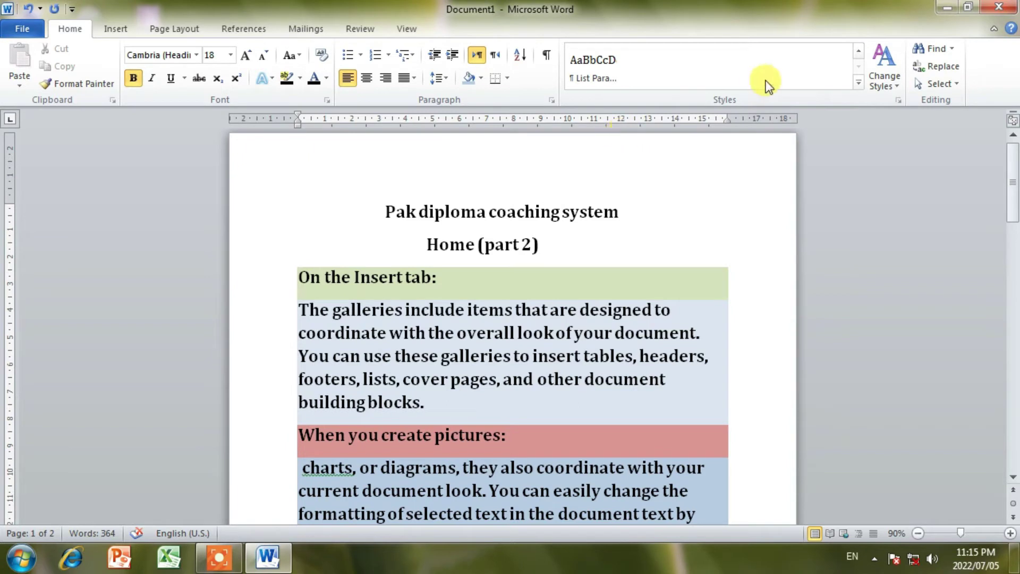
Step: Undo the paragraph shading and earlier formatting changes
key(ctrl+z)
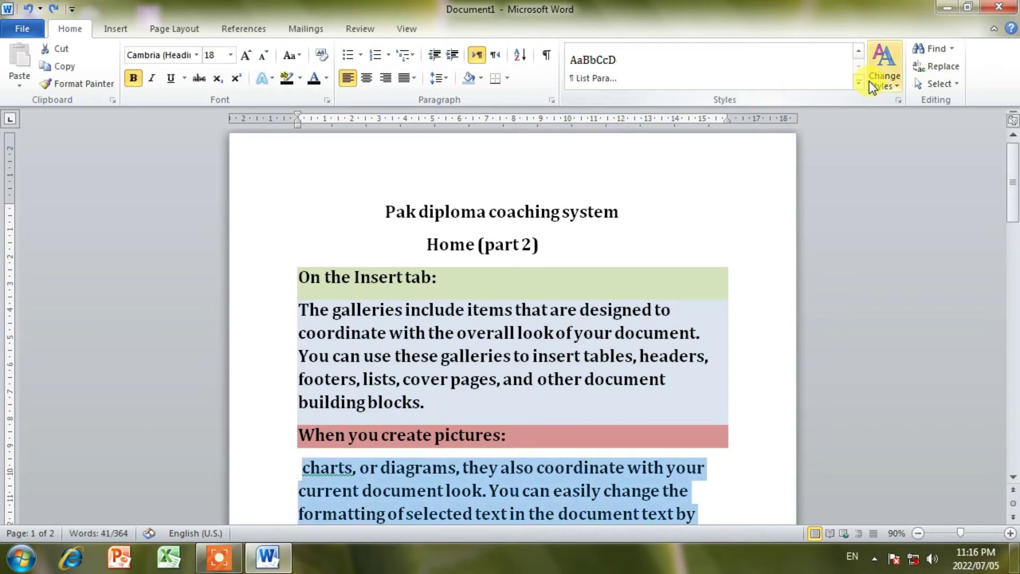
key(ctrl+z)
key(ctrl+z)
key(ctrl+z)
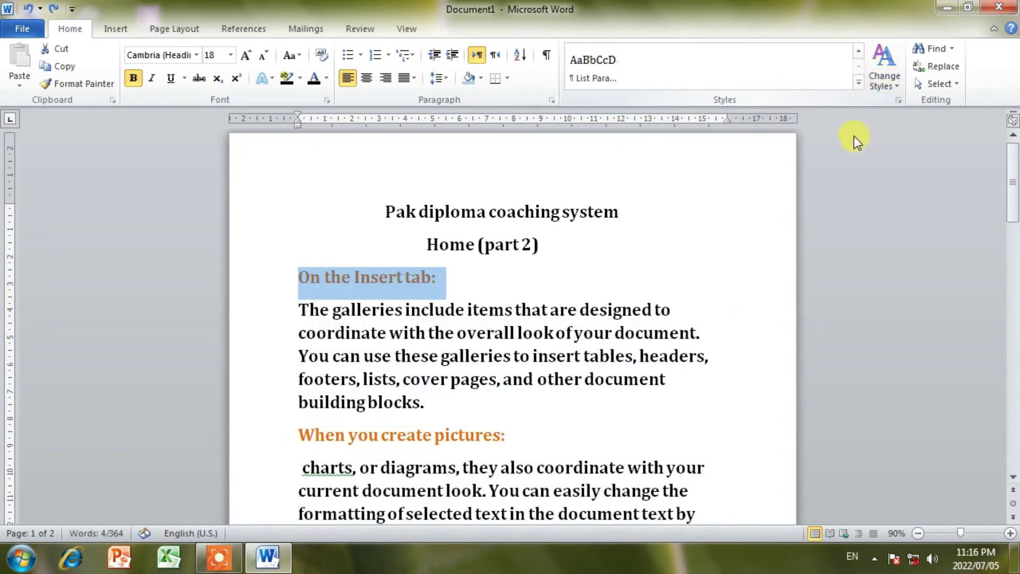
key(ctrl+i)
Step: Set 'On the Insert tab:' and 'When you create pictures:' headings to Automatic black font
drag(451, 281, 231, 281)
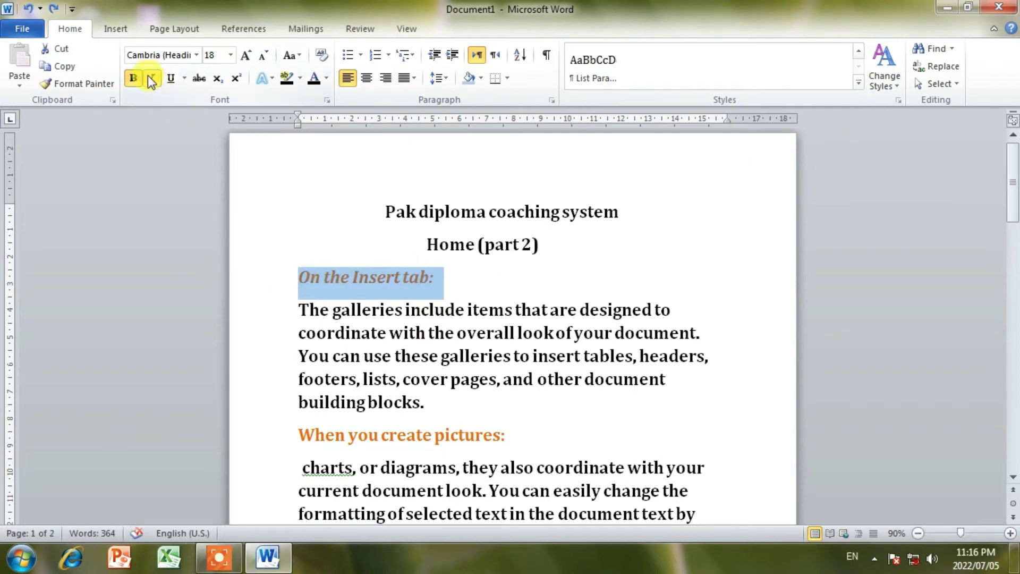
drag(538, 433, 244, 431)
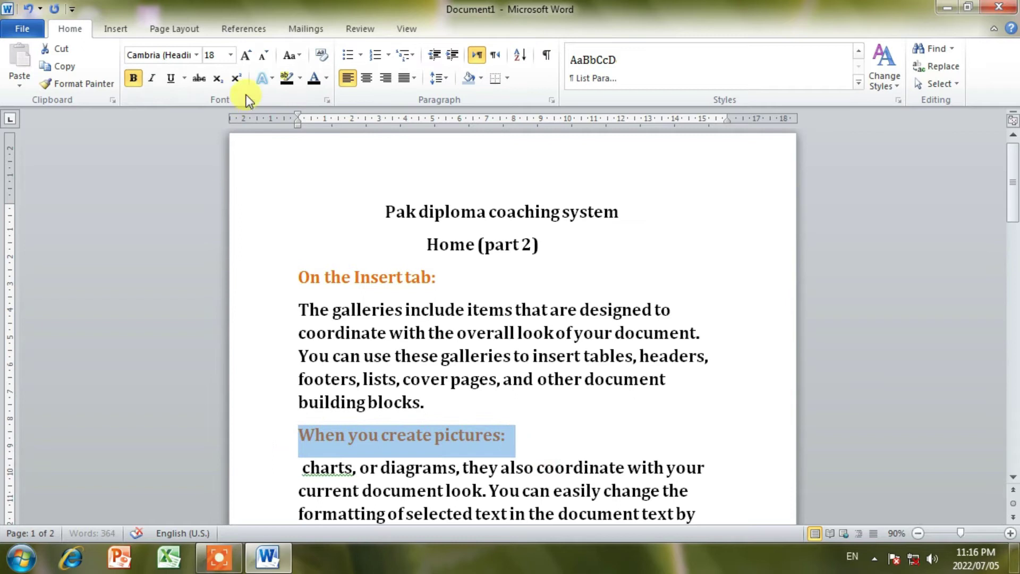
click(327, 81)
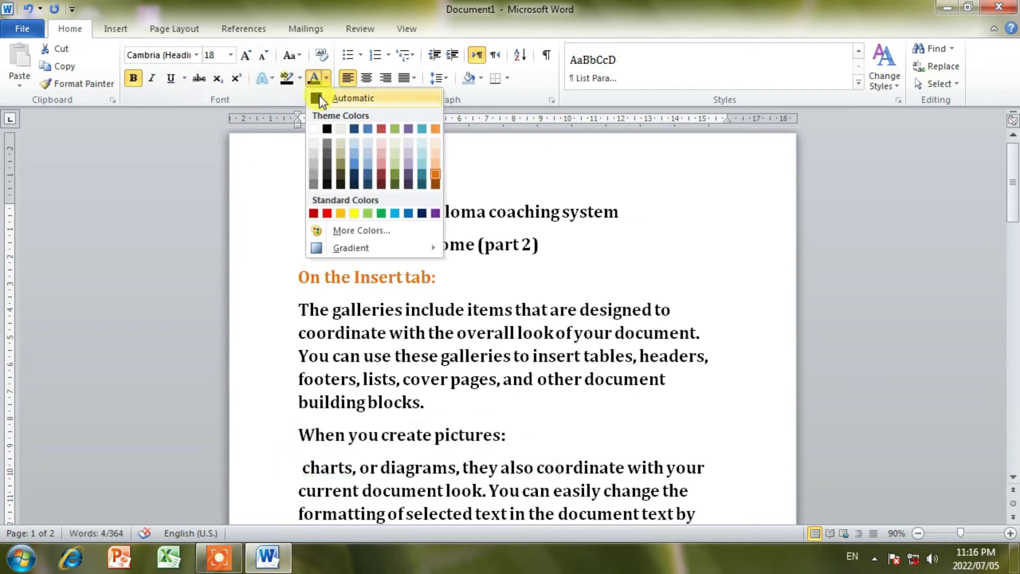
click(316, 100)
click(438, 281)
drag(449, 287, 298, 279)
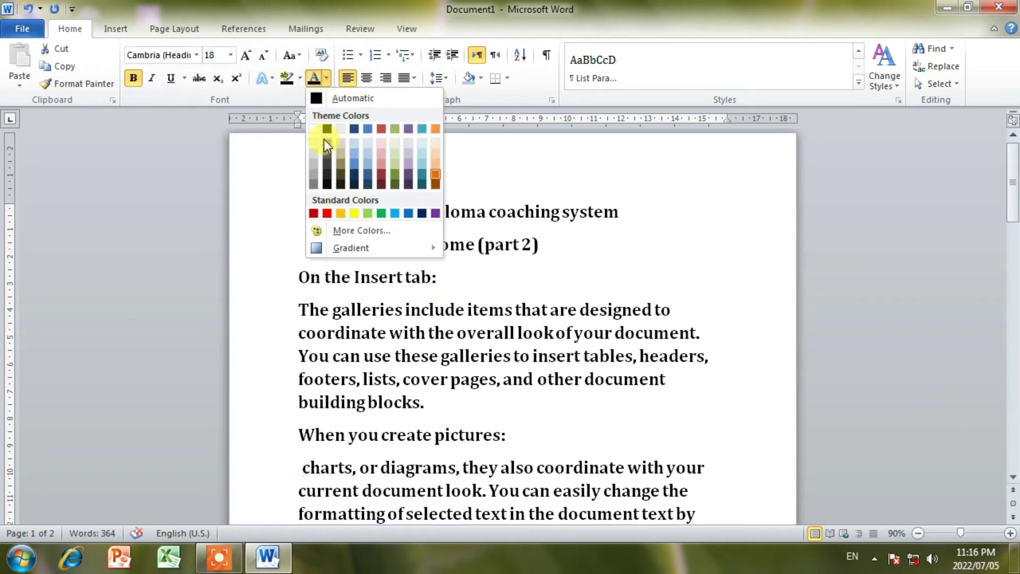
click(325, 130)
click(674, 361)
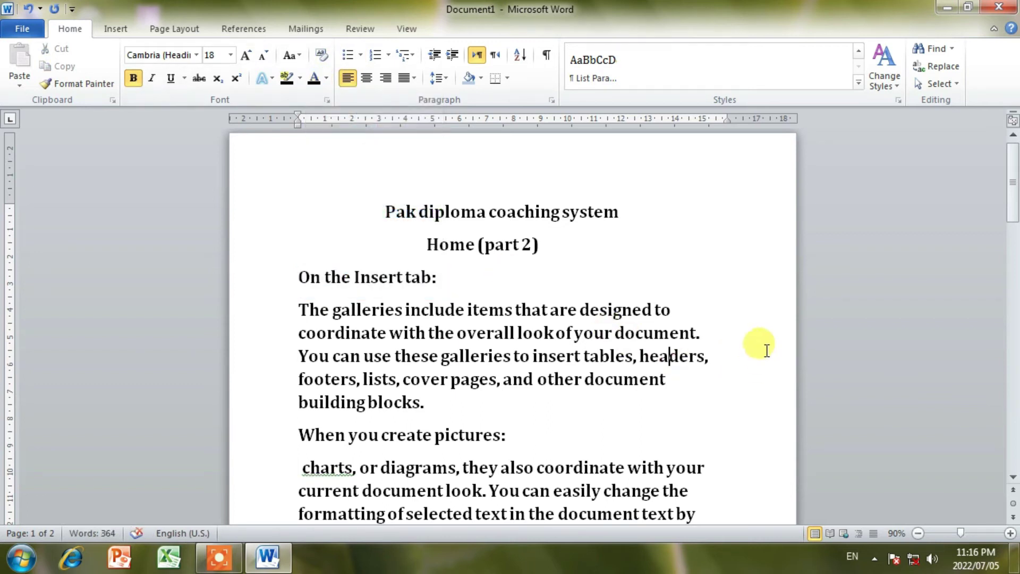
scroll(724, 276, up, 1)
scroll(724, 276, down, 2)
Step: Select the 'When you create pictures:' heading line
scroll(715, 273, down, 2)
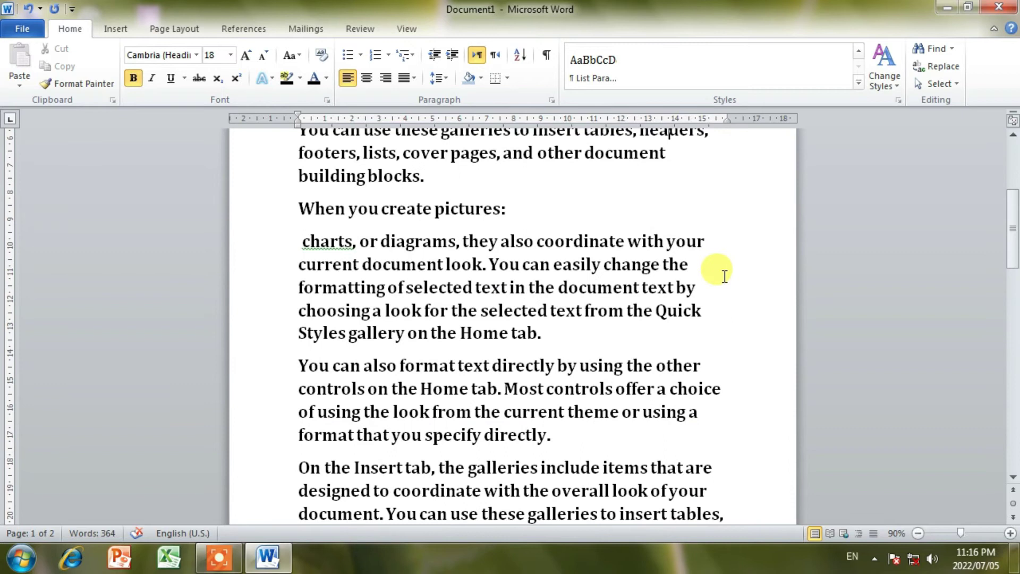
scroll(719, 268, up, 2)
scroll(690, 253, up, 1)
scroll(615, 218, up, 1)
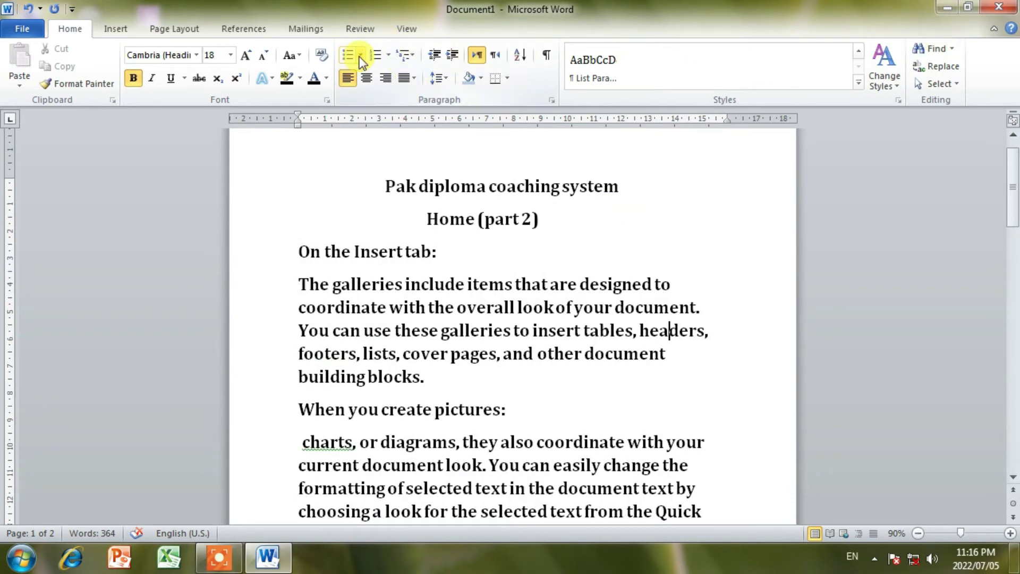
scroll(609, 244, down, 3)
scroll(610, 273, down, 5)
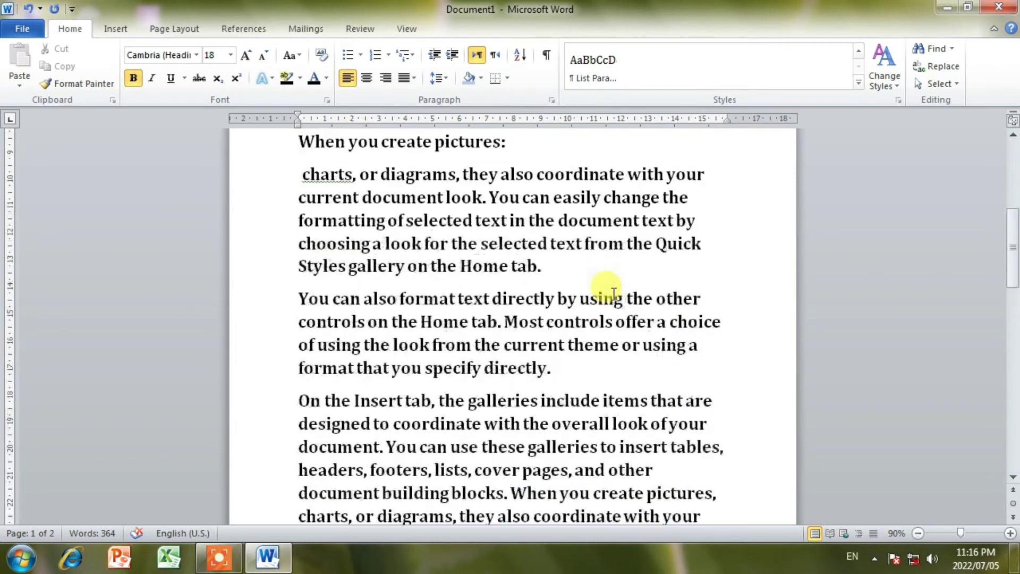
scroll(614, 294, up, 5)
drag(296, 307, 588, 311)
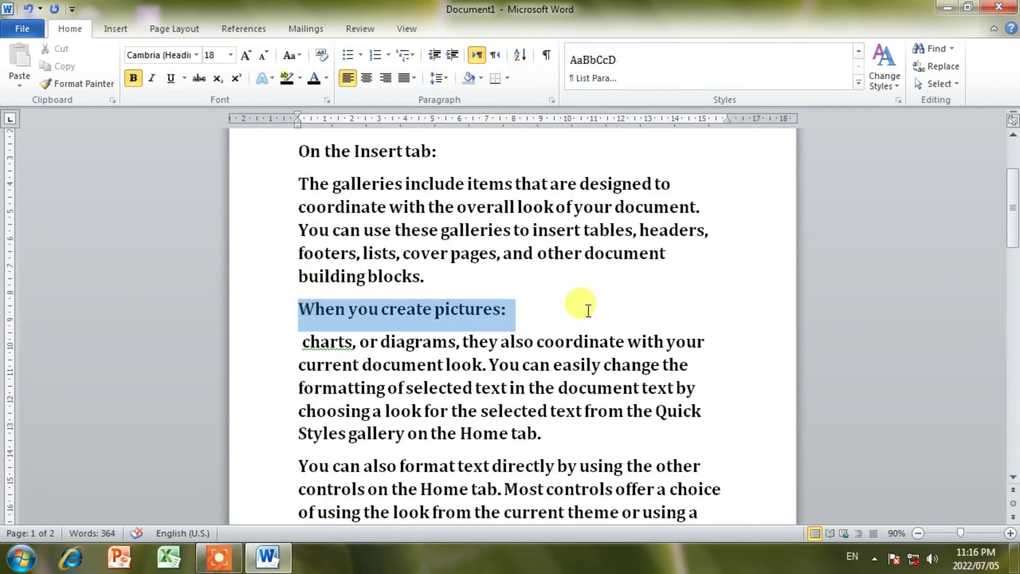
Step: Try centred alignment, then settle the heading on left alignment
click(367, 78)
click(385, 78)
click(348, 78)
click(366, 78)
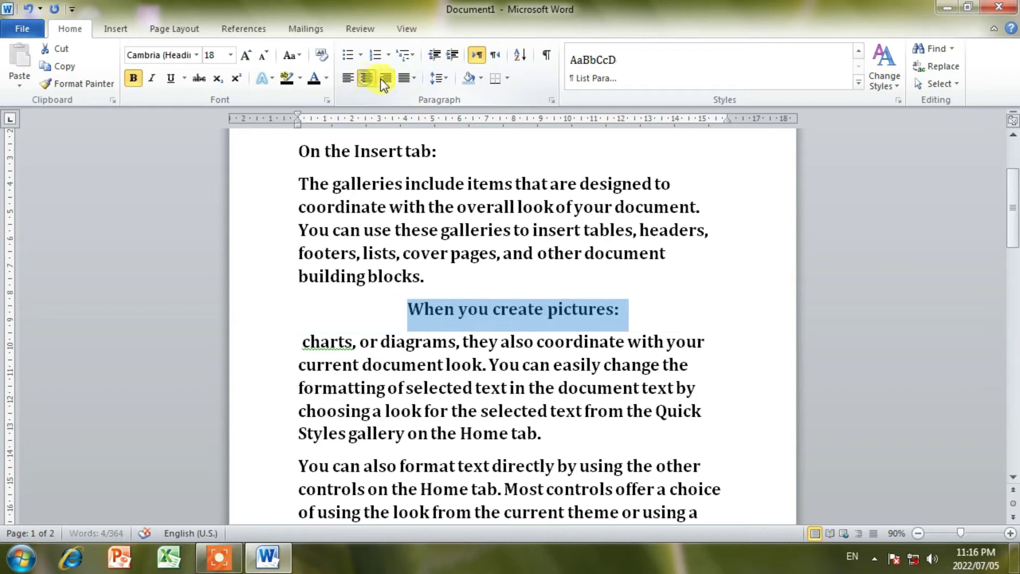
click(349, 79)
click(530, 338)
scroll(584, 372, up, 3)
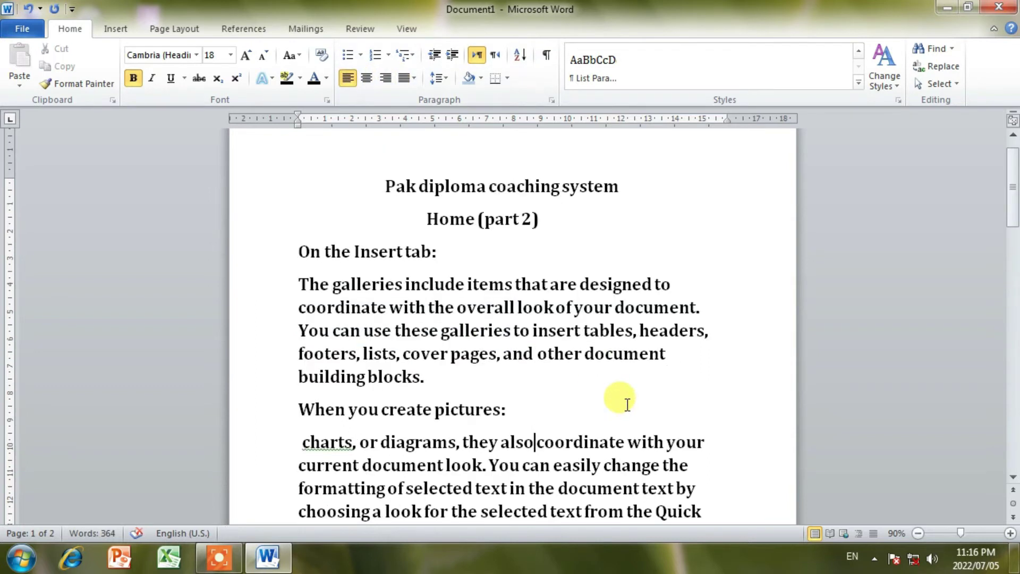
scroll(611, 382, up, 1)
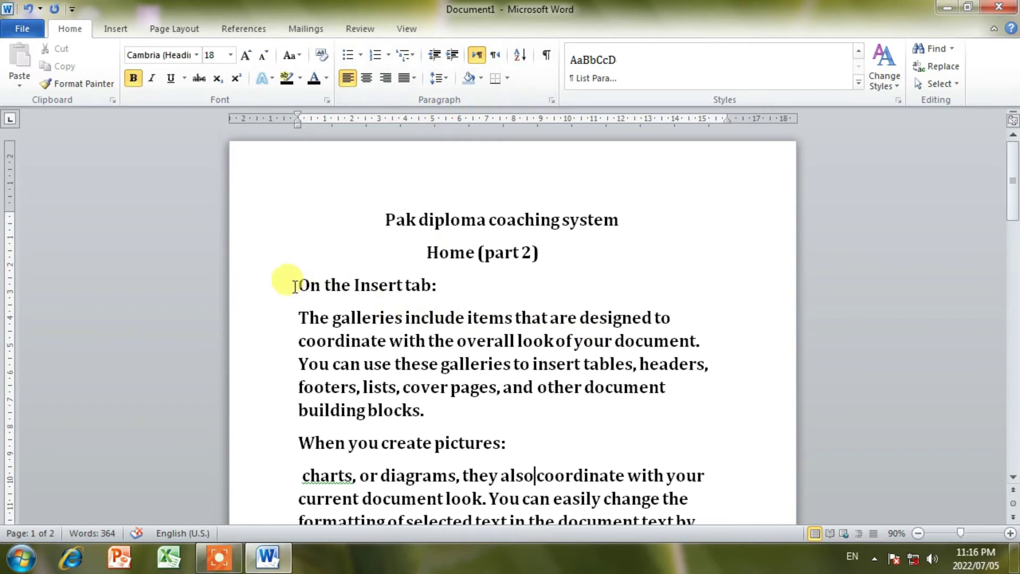
Step: Apply 1.5 line spacing to the body text from 'On the Insert tab' onward
mouse_move(291, 275)
mouse_down()
mouse_move(745, 561)
mouse_move(792, 393)
mouse_up()
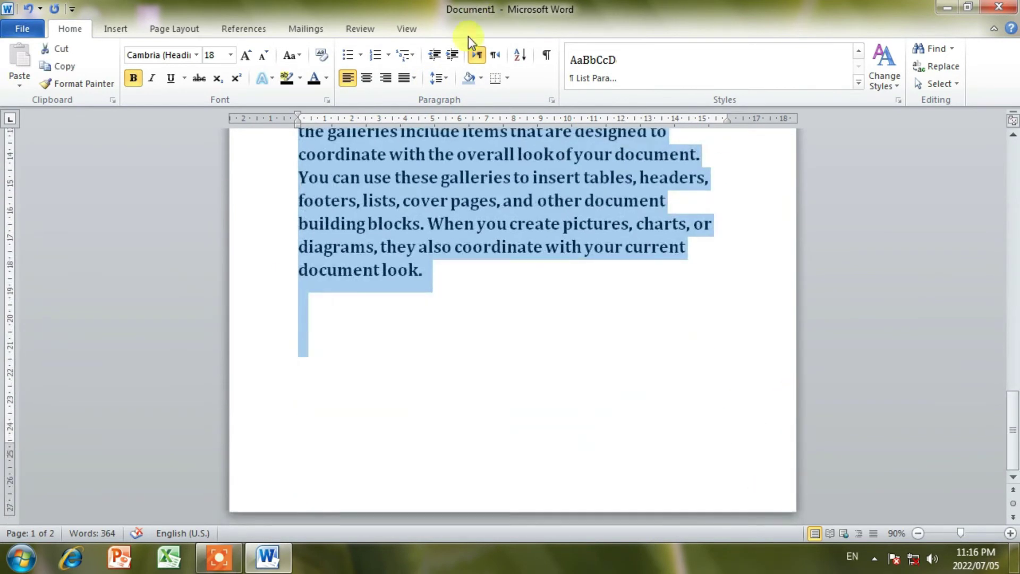
click(439, 79)
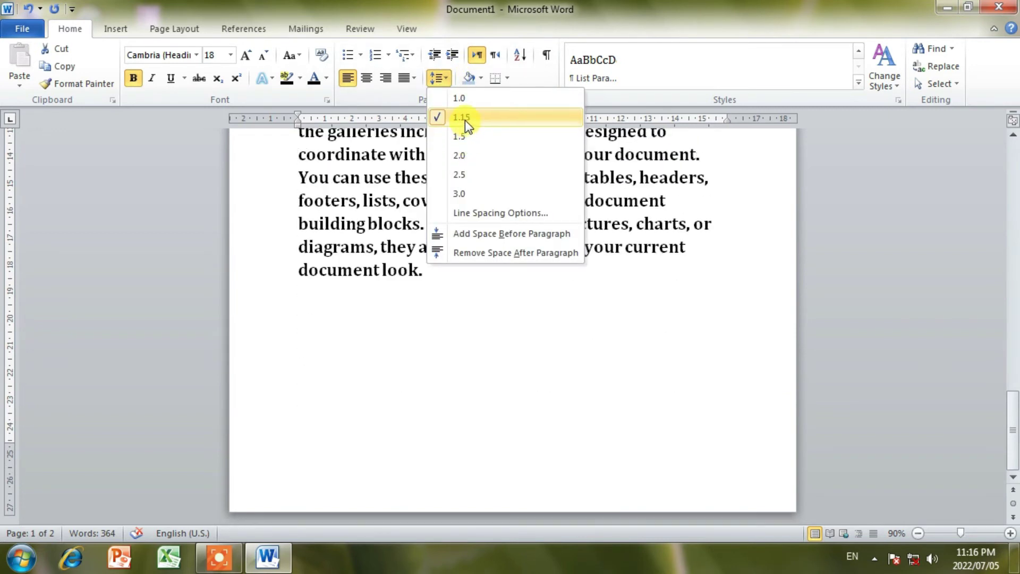
click(464, 136)
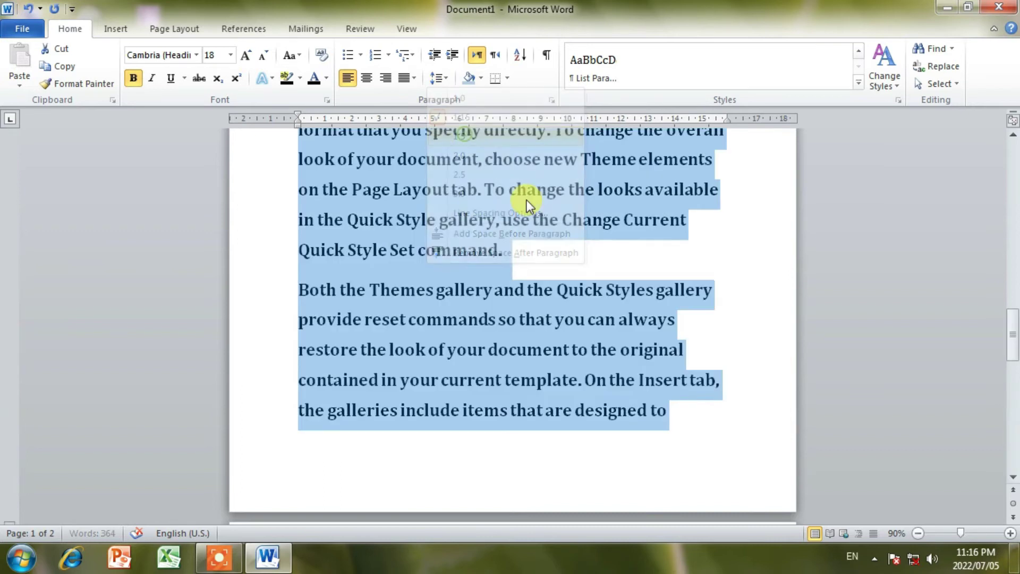
Step: Review the respaced three-page document and place the insertion point below the text
scroll(528, 196, up, 3)
scroll(528, 195, up, 3)
scroll(528, 195, up, 3)
scroll(527, 196, up, 2)
scroll(530, 194, down, 1)
scroll(528, 193, down, 5)
scroll(528, 193, down, 5)
scroll(528, 193, down, 5)
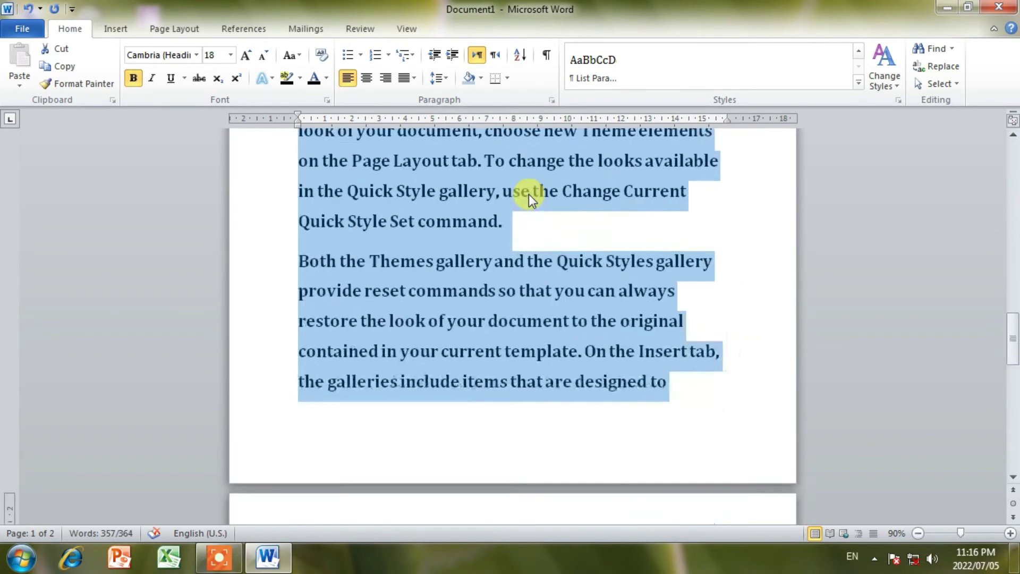
scroll(528, 193, down, 5)
scroll(528, 194, down, 5)
scroll(527, 193, down, 5)
click(528, 194)
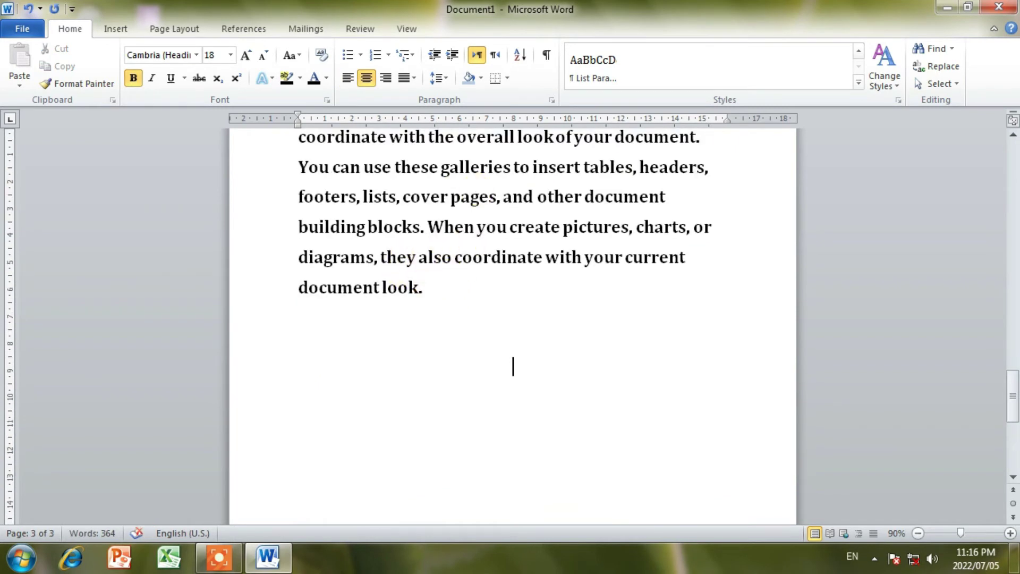
Step: Add FOOTER, LISTS and COVER PAGE on separate lines after 'document look.'
click(428, 286)
key(Return)
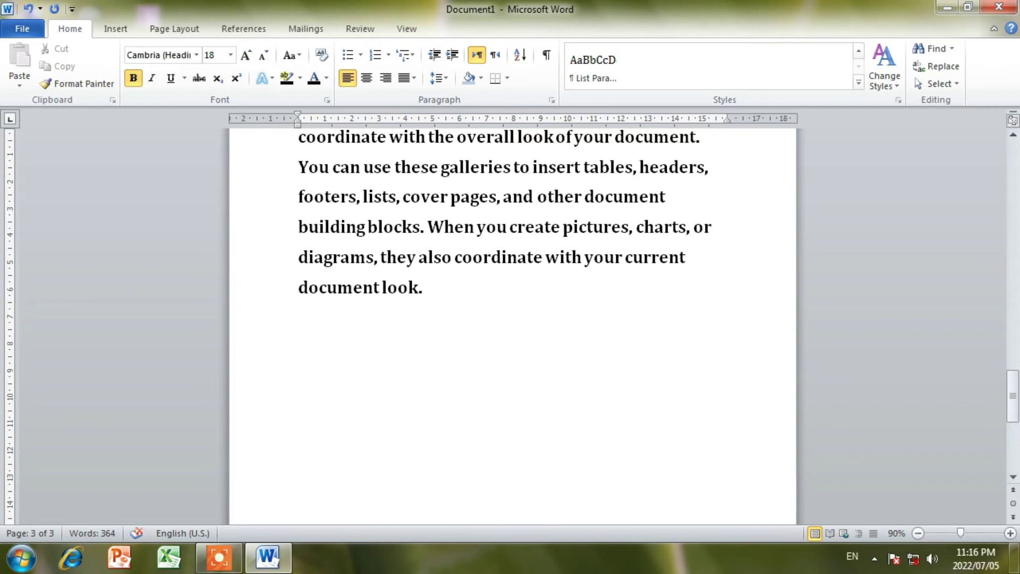
text(FOOTER)
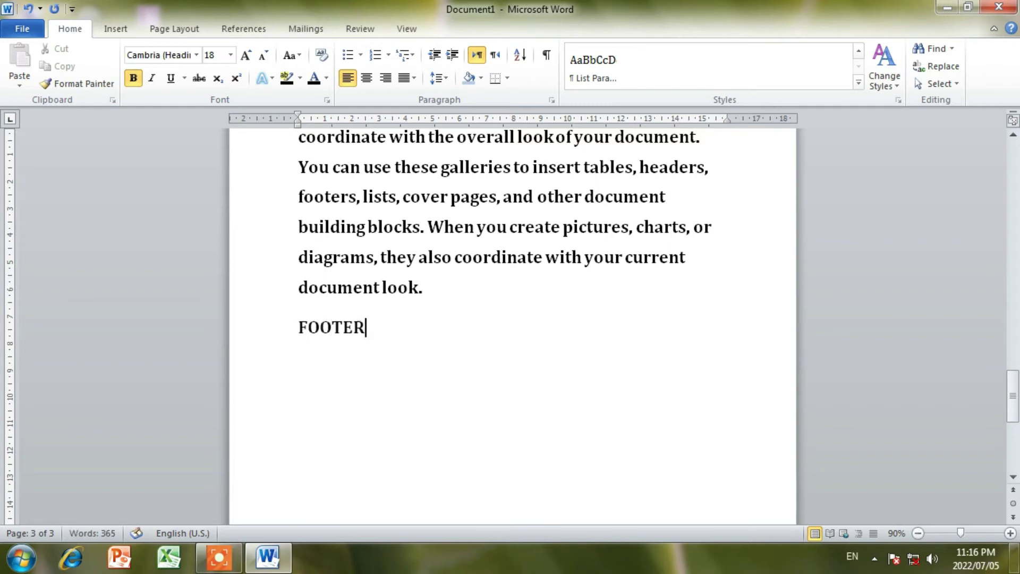
key(Return)
text(L)
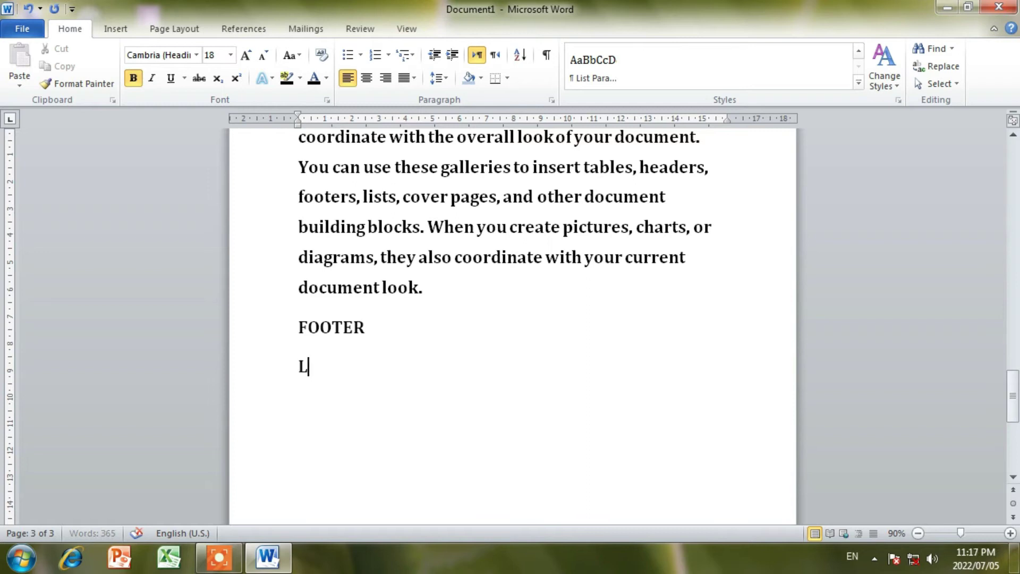
text(ISTS)
key(Return)
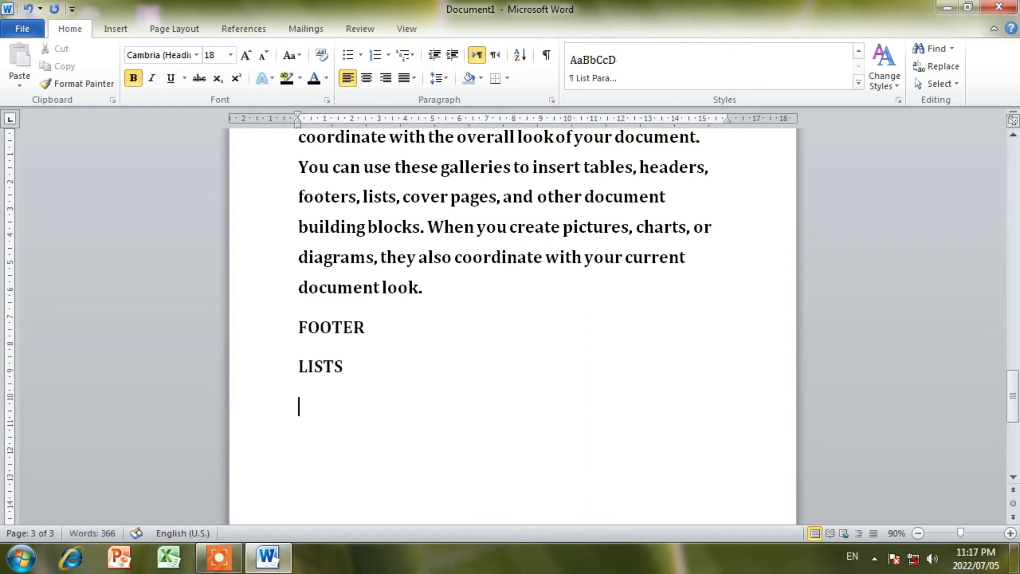
text(COVER)
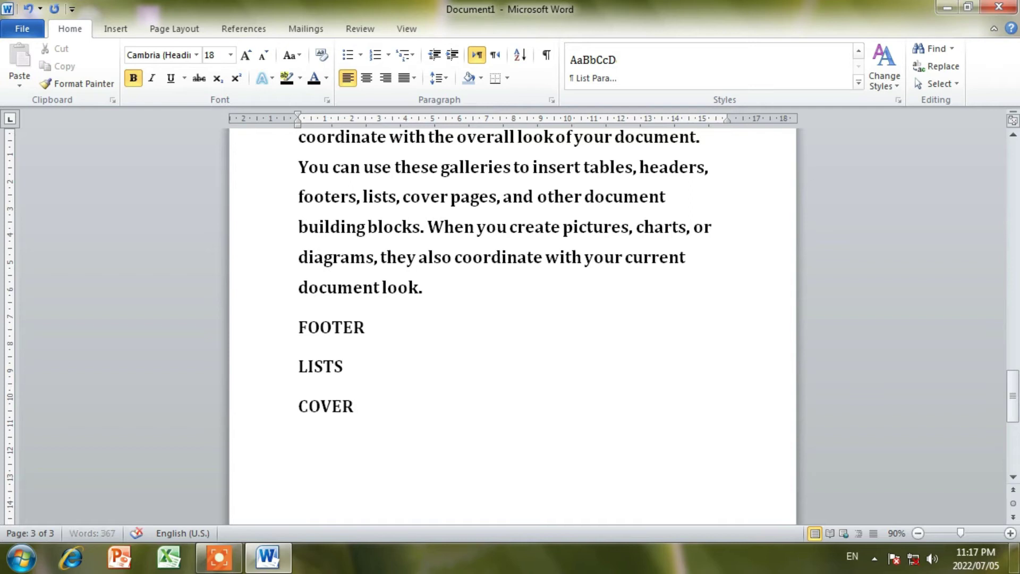
text( PAGE)
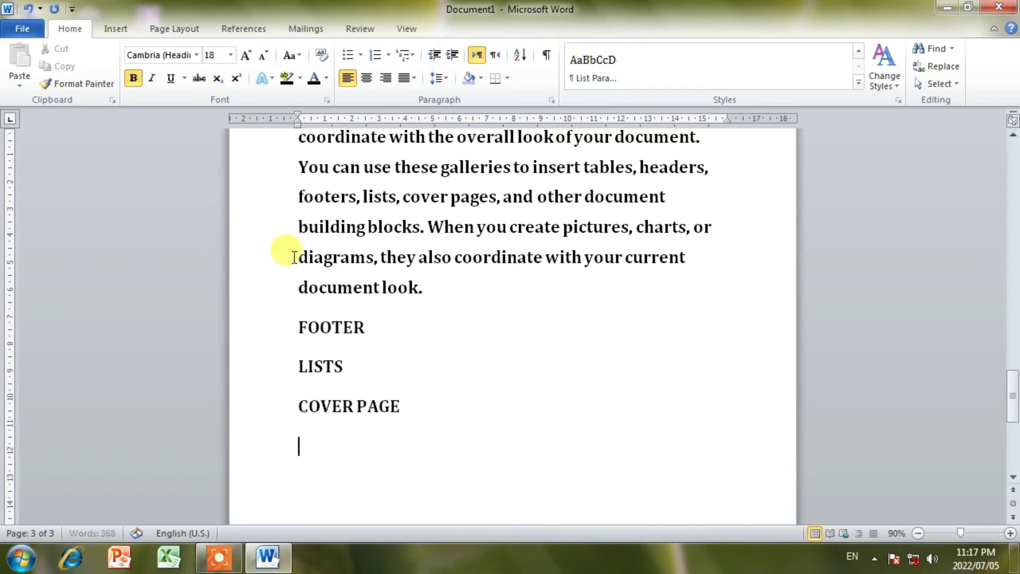
Step: Apply round bullets to the FOOTER, LISTS and COVER PAGE lines
drag(297, 328, 411, 444)
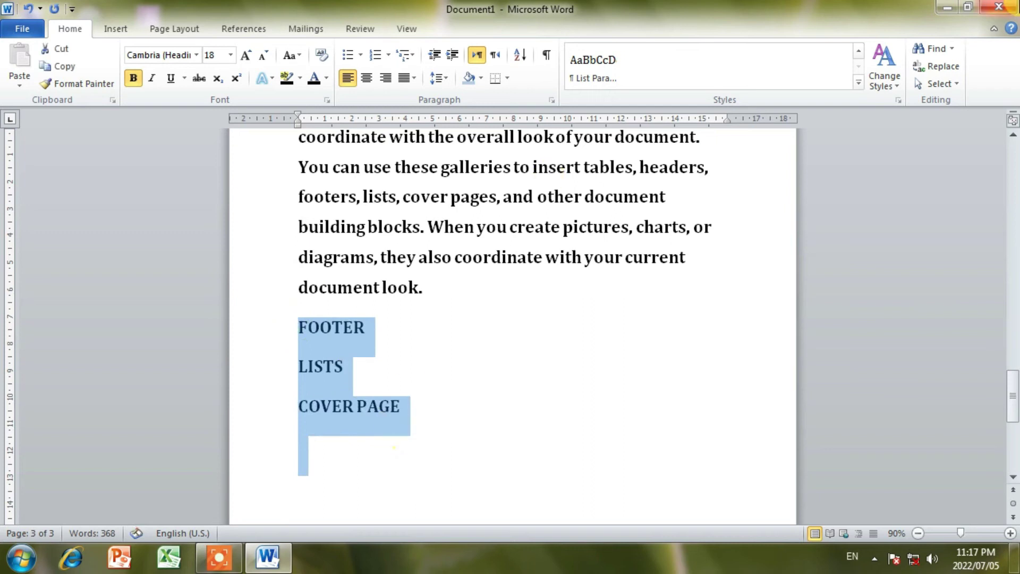
click(361, 55)
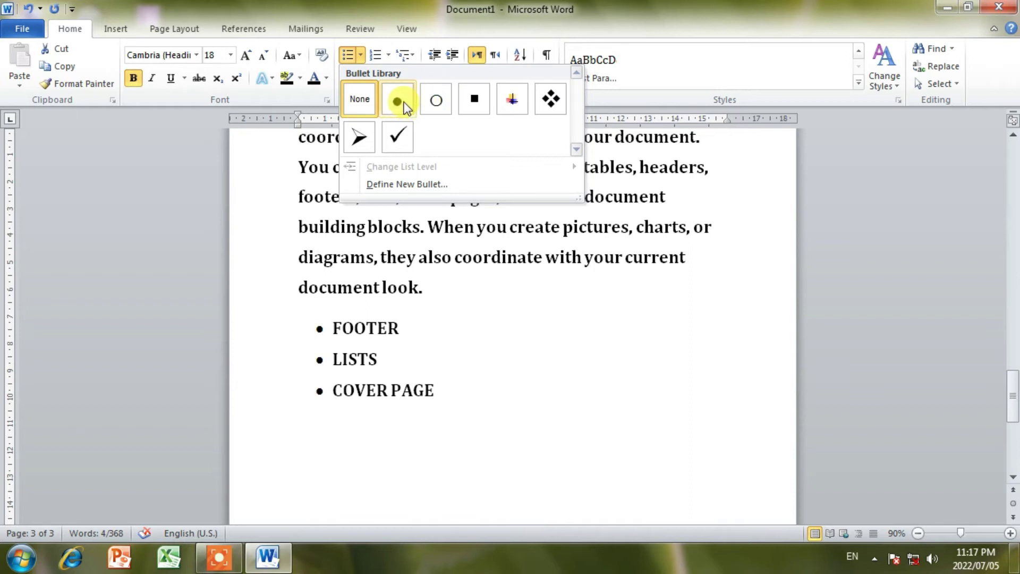
click(405, 104)
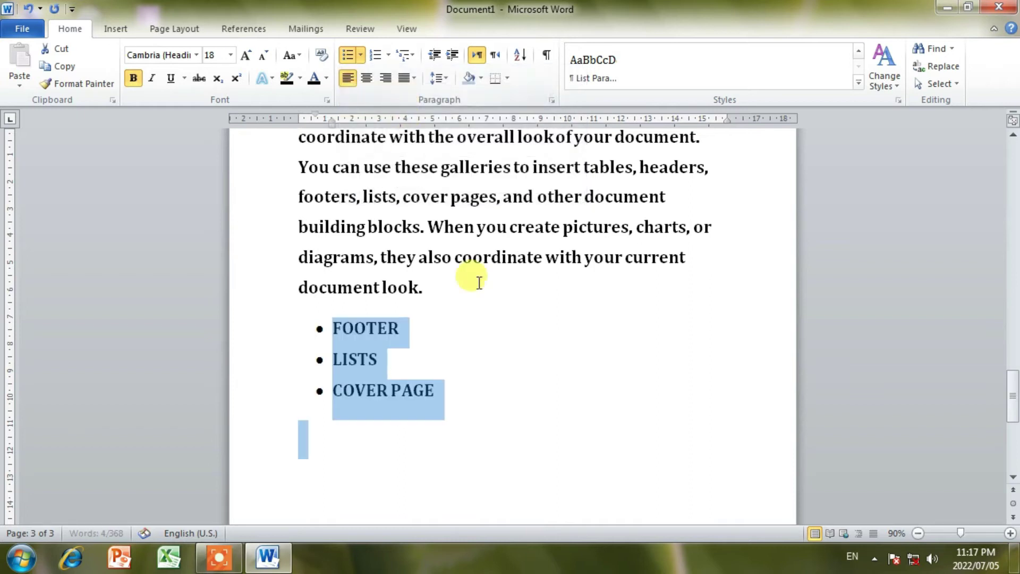
Step: Add test bullets GFHJ, GH and GFH below COVER PAGE, then delete them
click(551, 390)
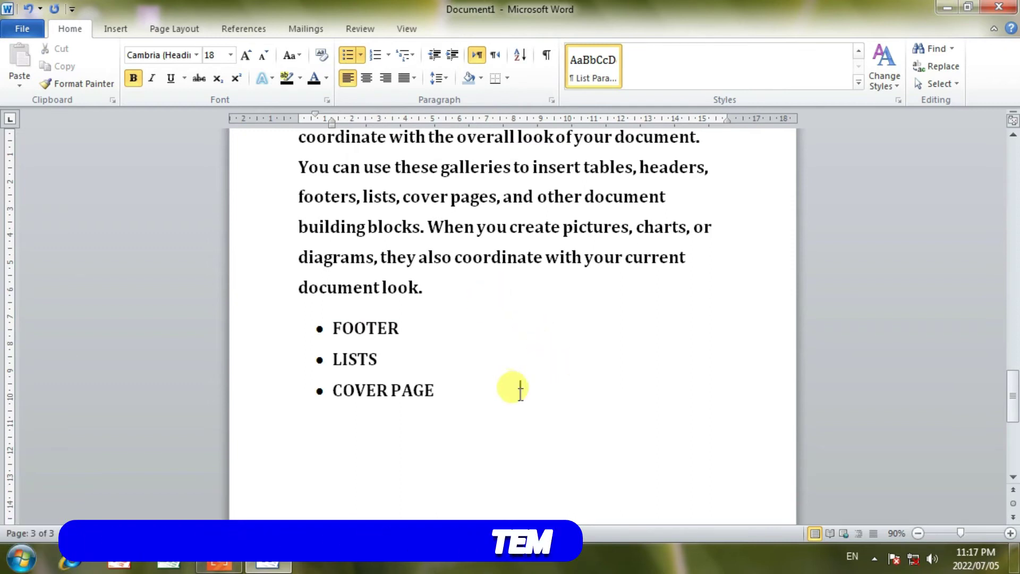
key(Return)
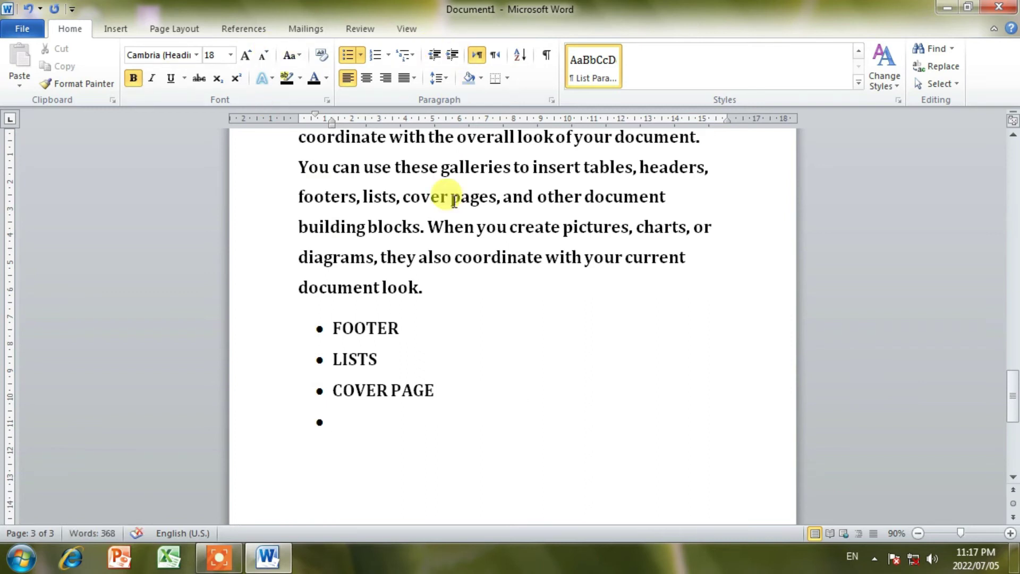
text(GFHJ)
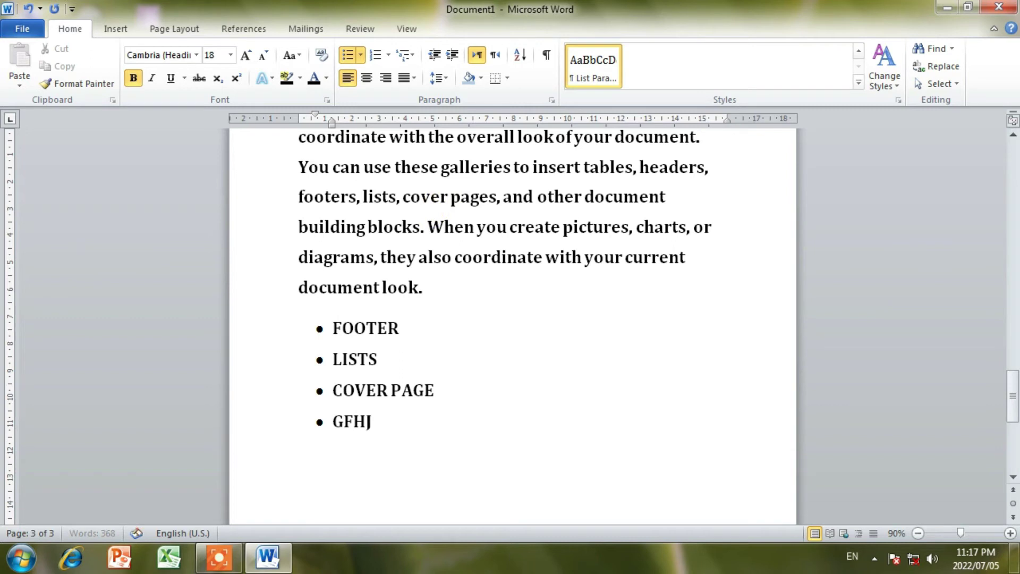
key(Return)
text(GH)
key(Return)
text(GFH)
key(BackSpace)
key(BackSpace)
key(BackSpace)
key(BackSpace)
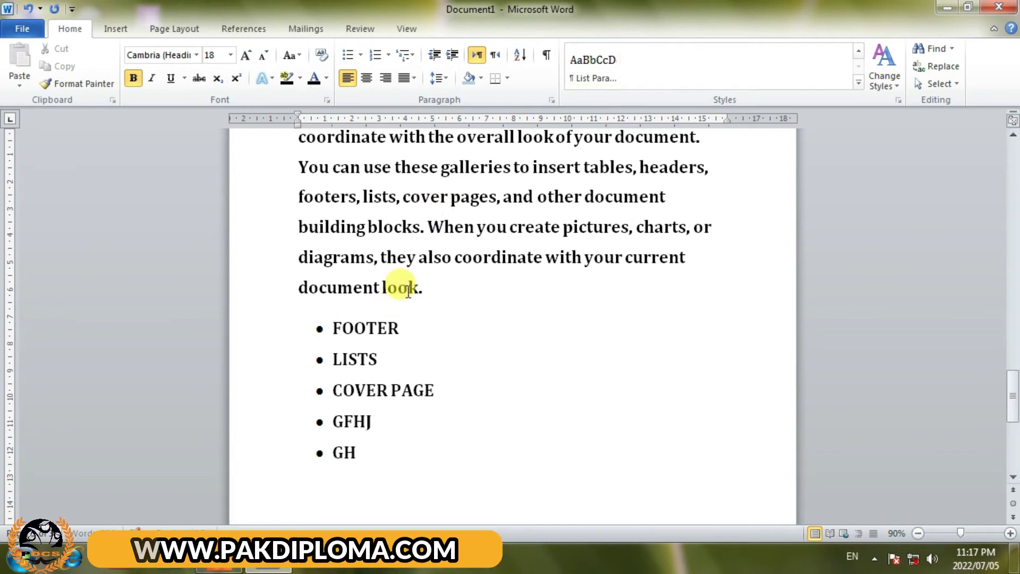
key(BackSpace)
key(BackSpace)
key(BackSpace)
key(BackSpace)
key(BackSpace)
key(BackSpace)
key(BackSpace)
key(BackSpace)
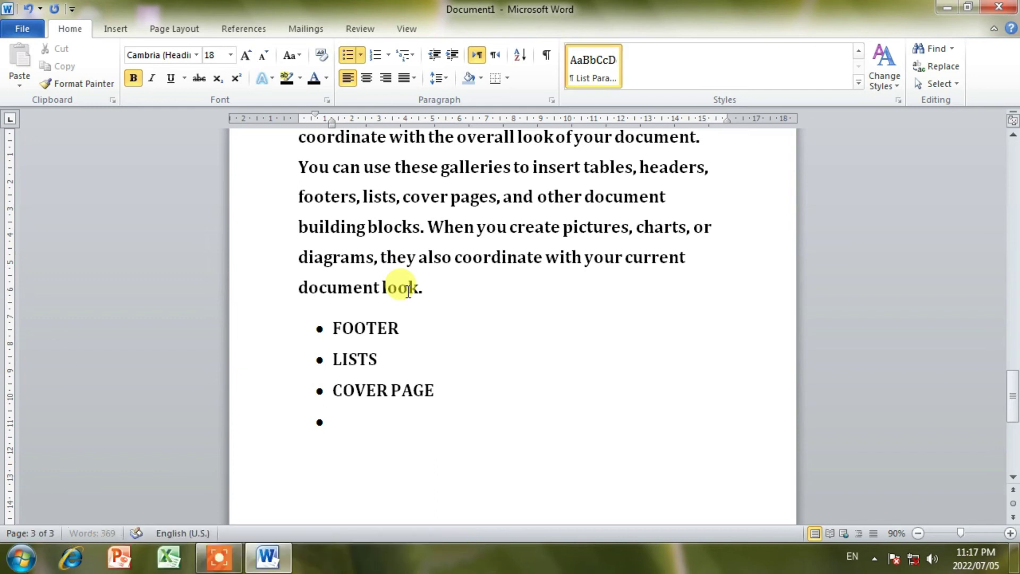
key(BackSpace)
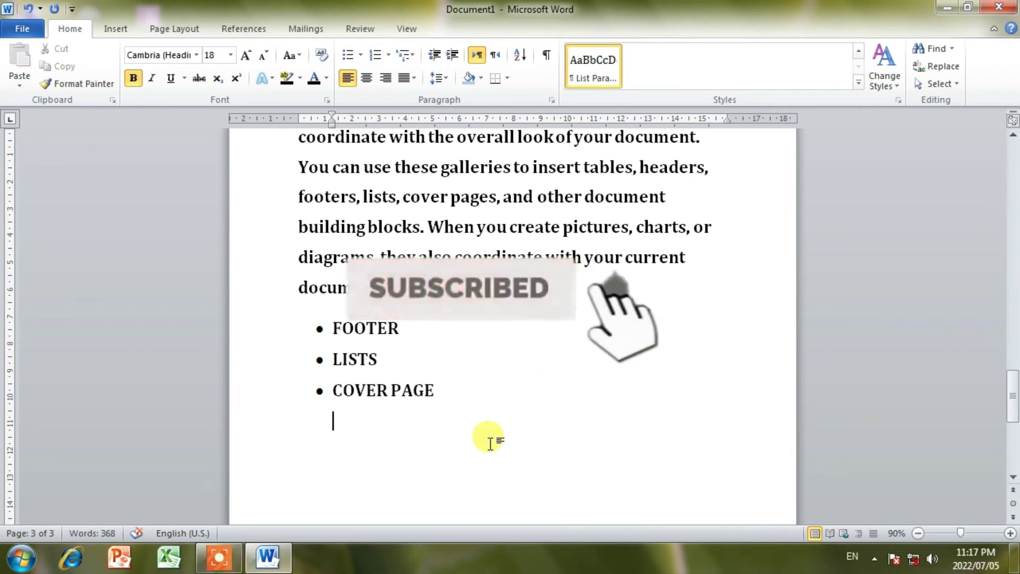
Step: Type the question 'What is the color of our flag ?' below COVER PAGE
text(what )
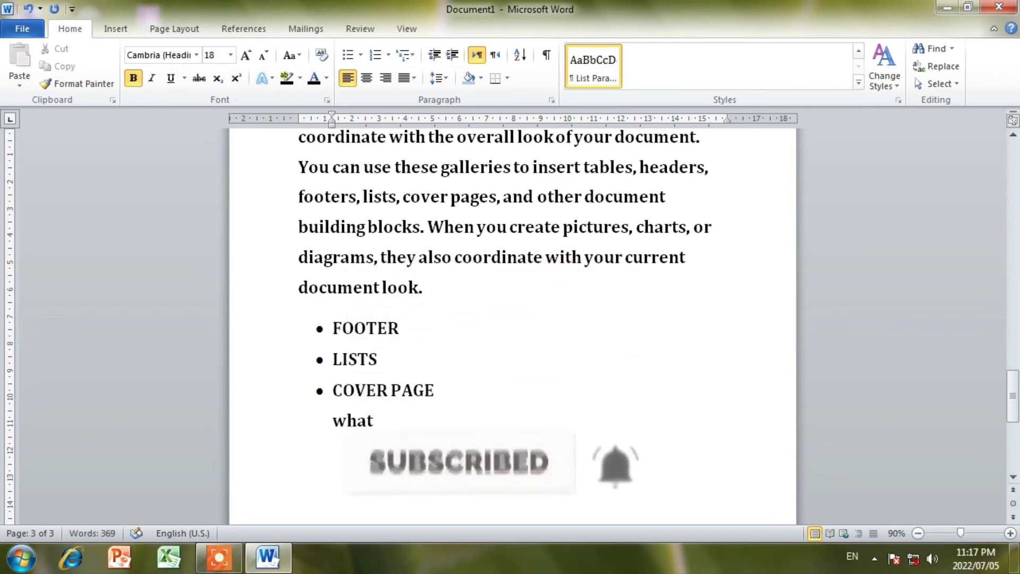
text(are)
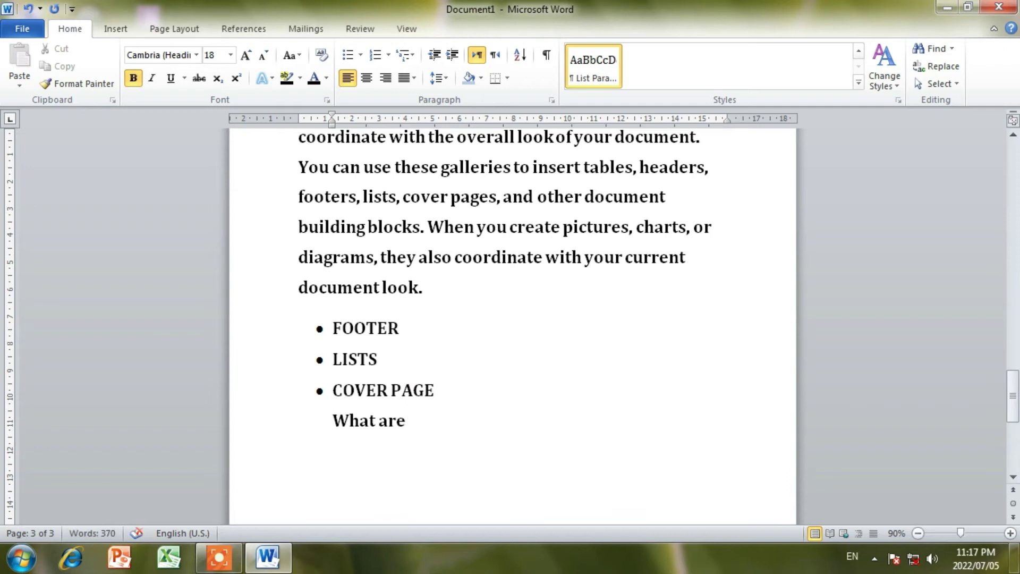
key(BackSpace)
key(BackSpace)
key(BackSpace)
text(is t)
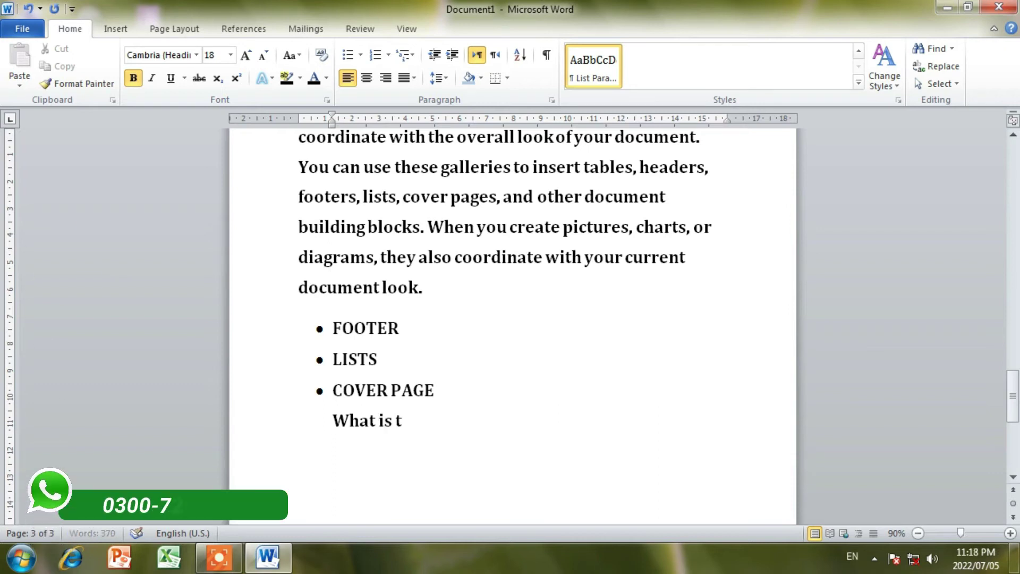
text(he color of our )
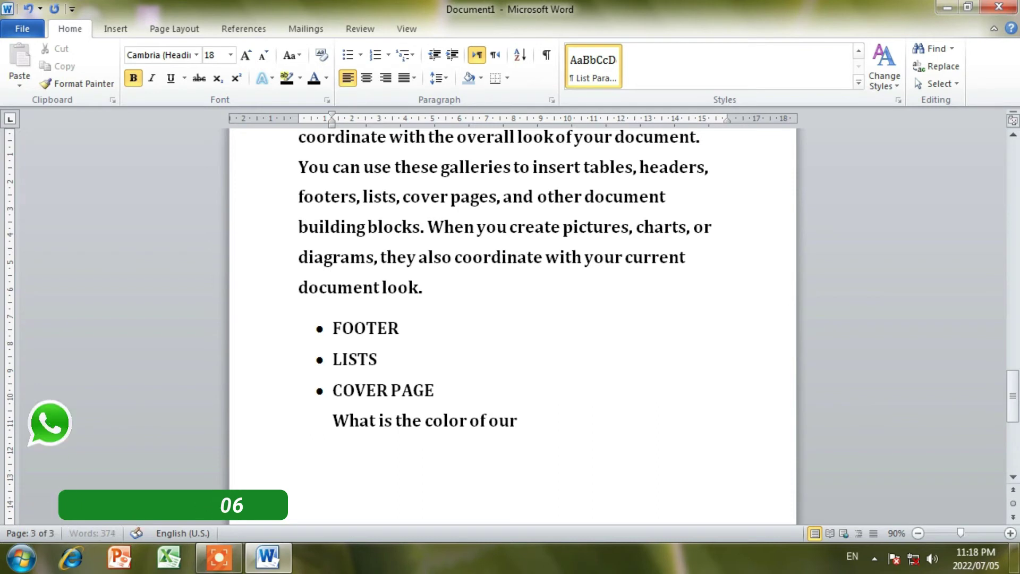
text(gl)
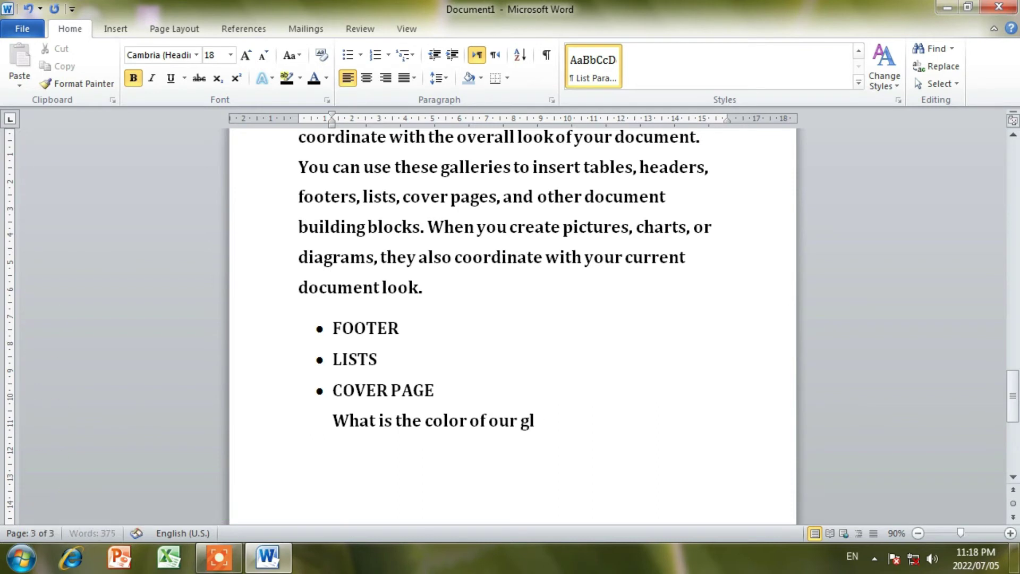
key(BackSpace)
key(BackSpace)
text(flag)
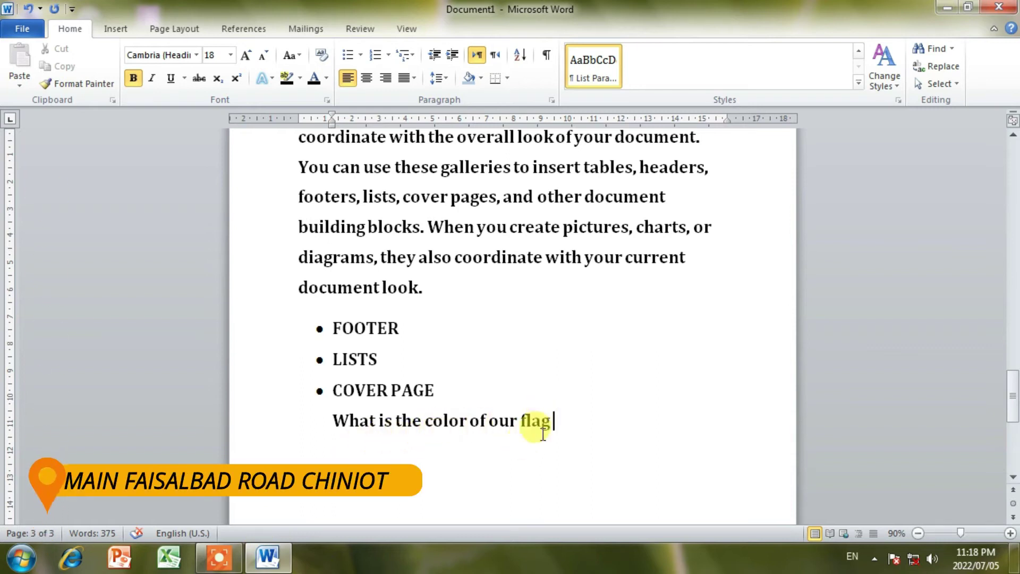
text(:)
key(BackSpace)
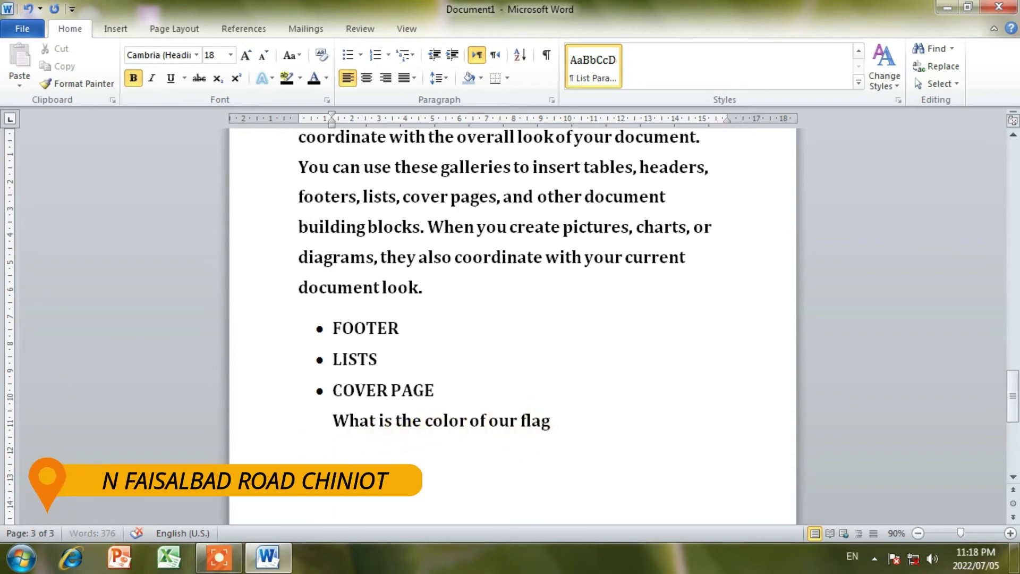
text(?)
key(Return)
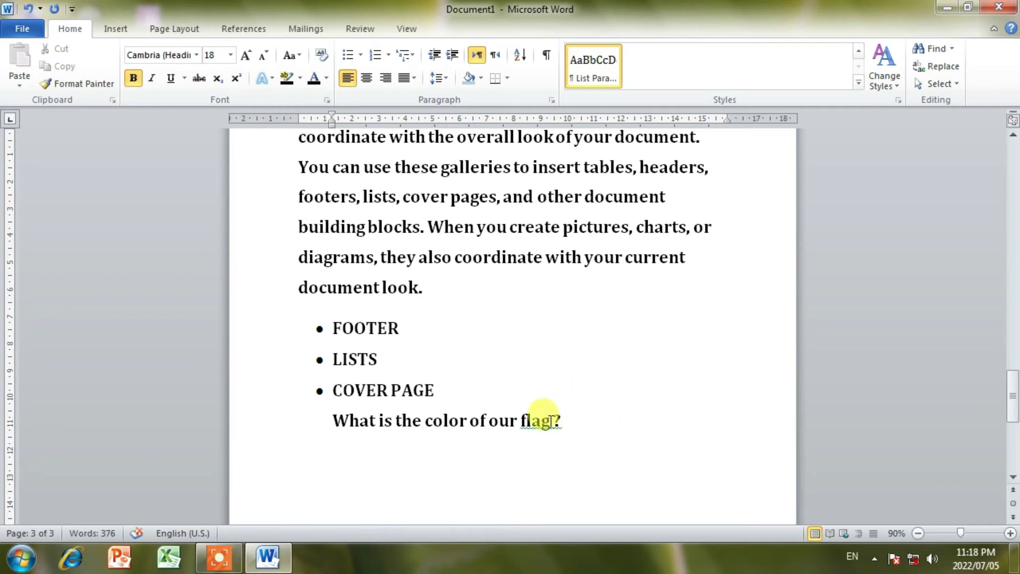
Step: Ignore the spelling flag on 'flag ?' and remove the list indent from the next line
right_click(547, 423)
click(591, 262)
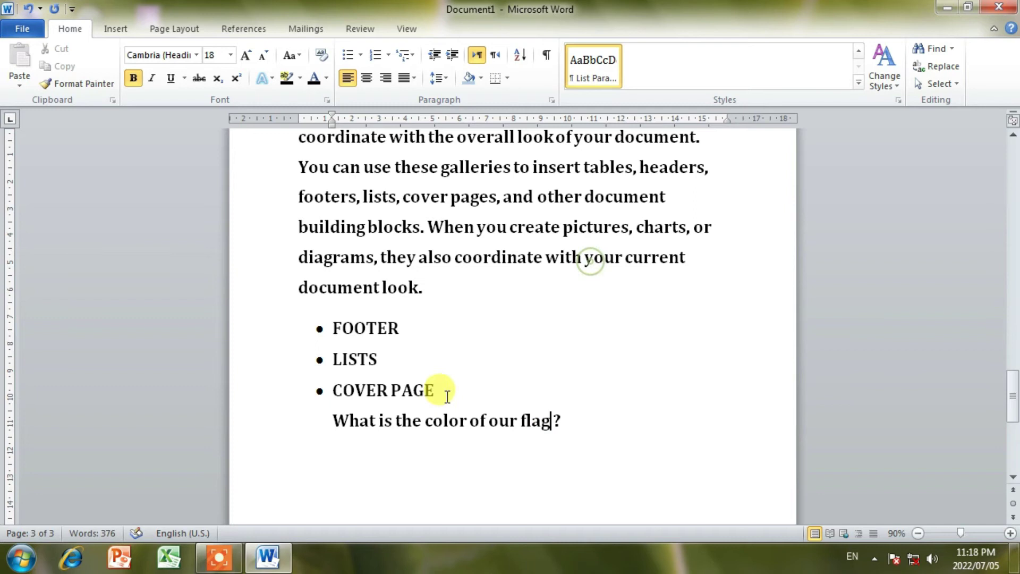
click(321, 442)
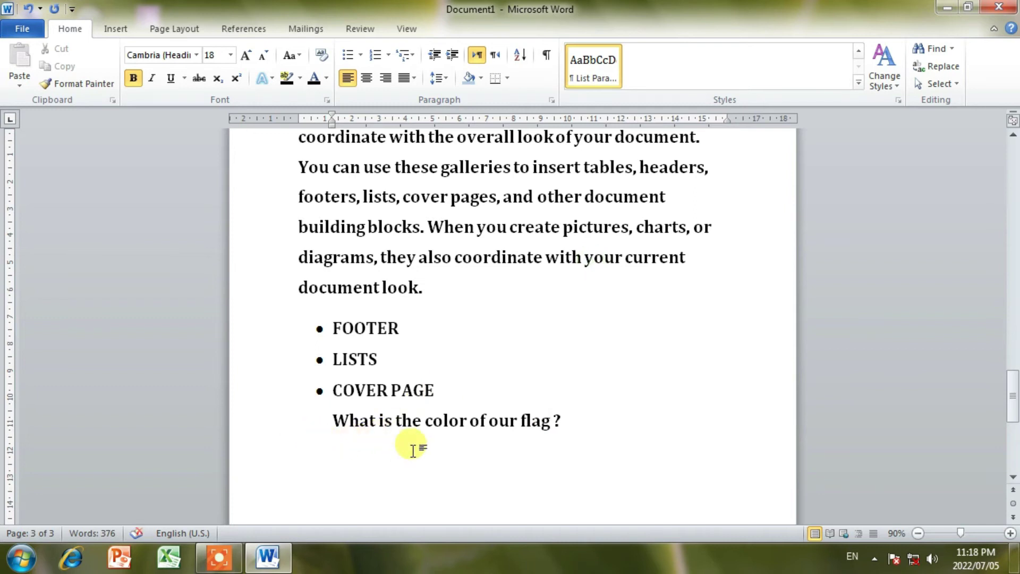
key(BackSpace)
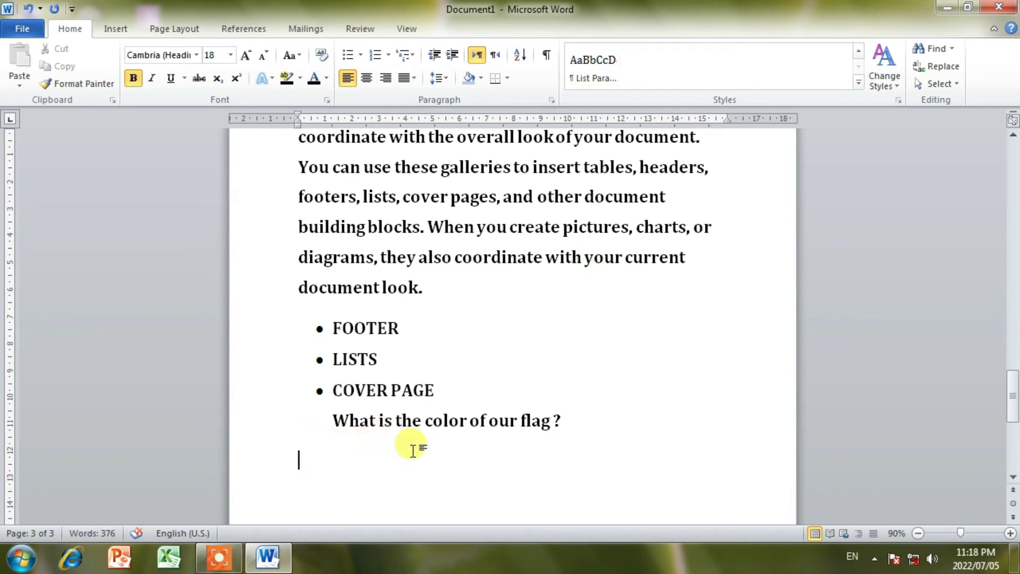
Step: Type the options 'White and pink', 'White and green' and 'White and yellow' under the question
key(Return)
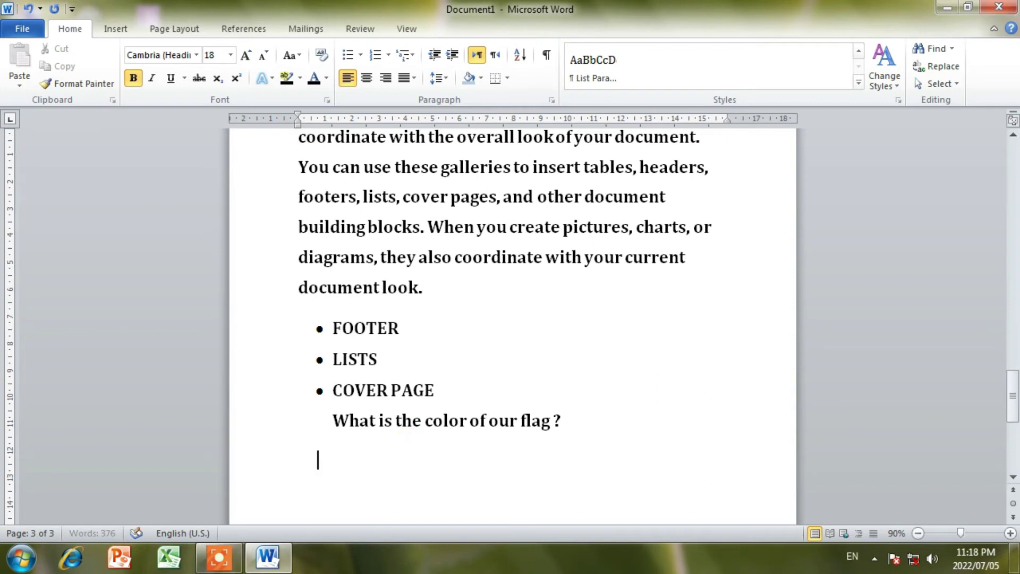
text(wh a)
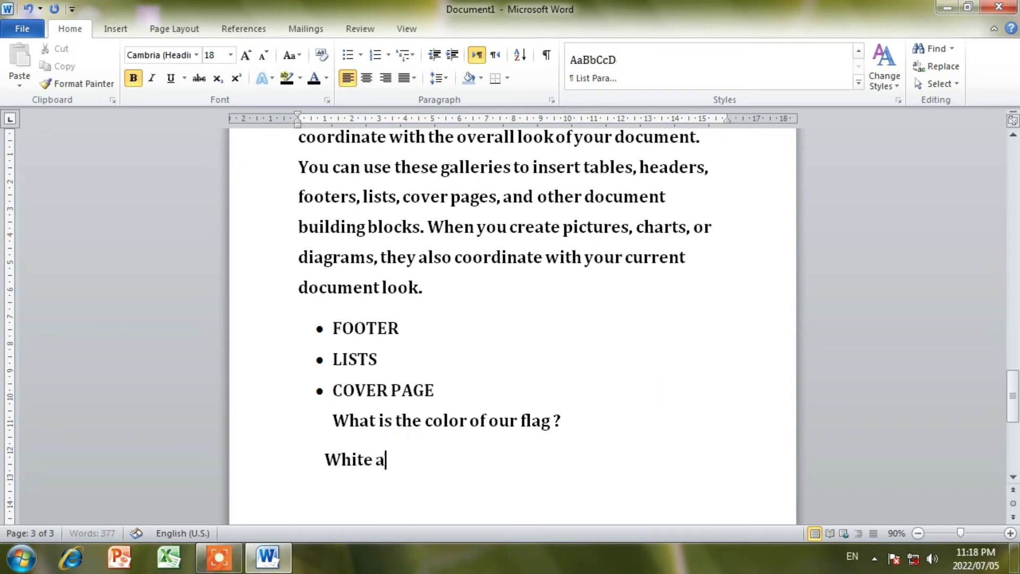
text( pink)
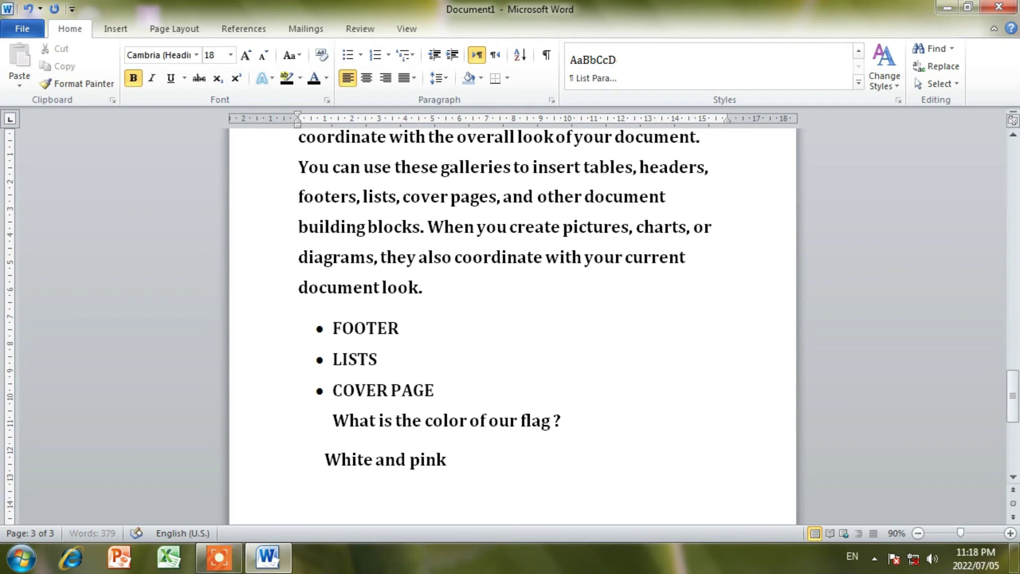
text(e)
key(BackSpace)
text(whio)
key(BackSpace)
text(te and )
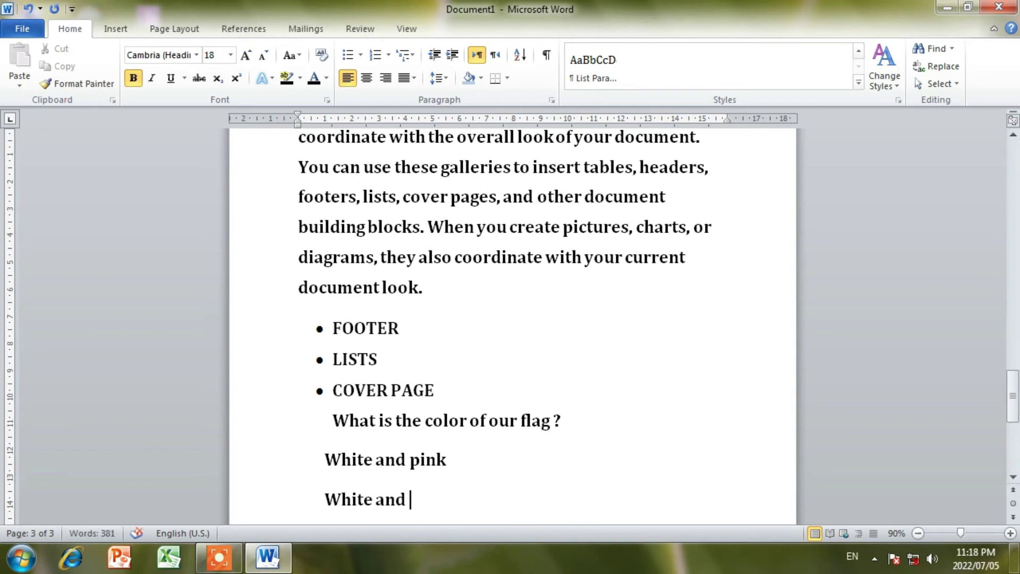
text(green)
key(Return)
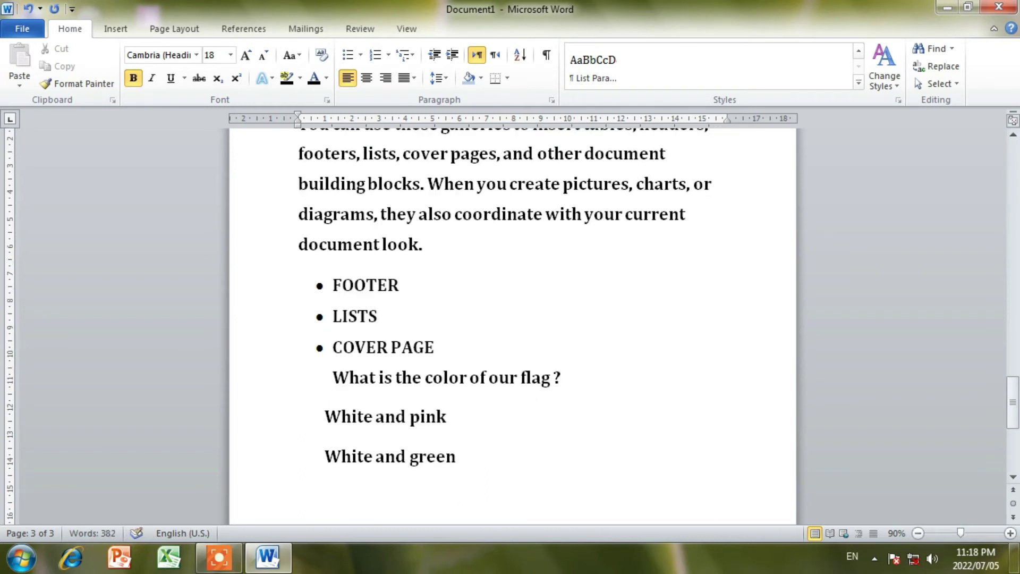
text(White)
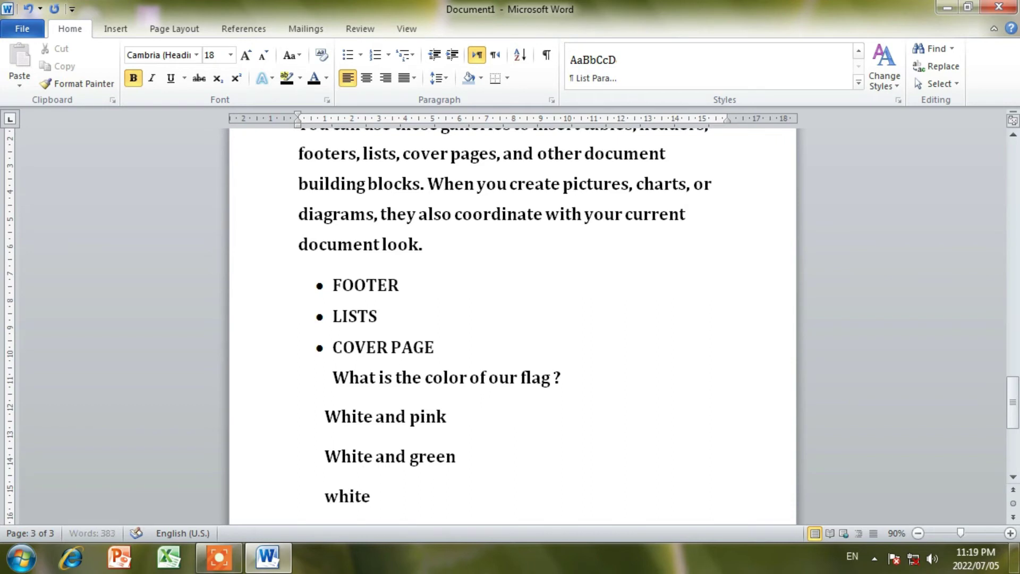
text( and yellow)
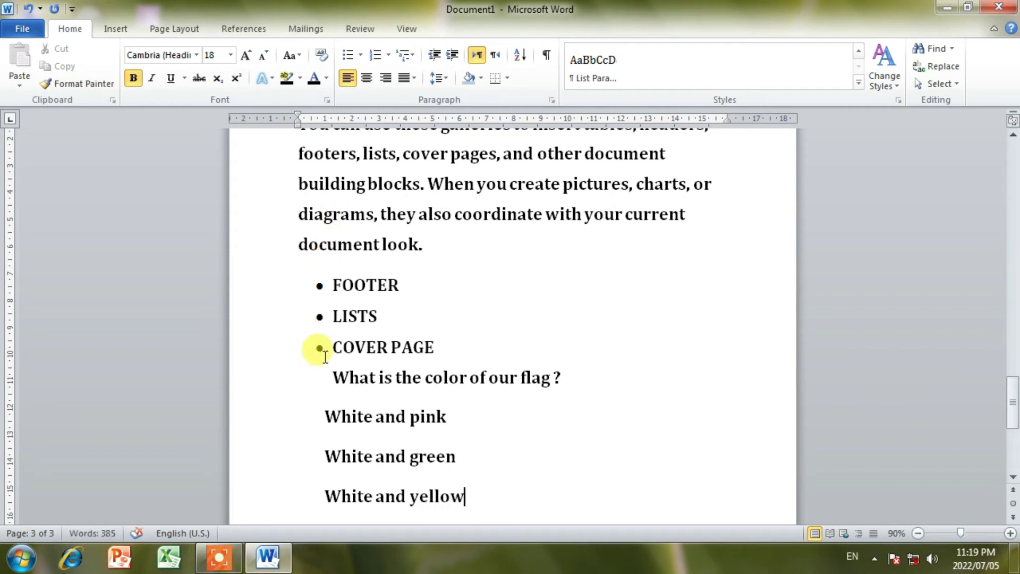
click(338, 381)
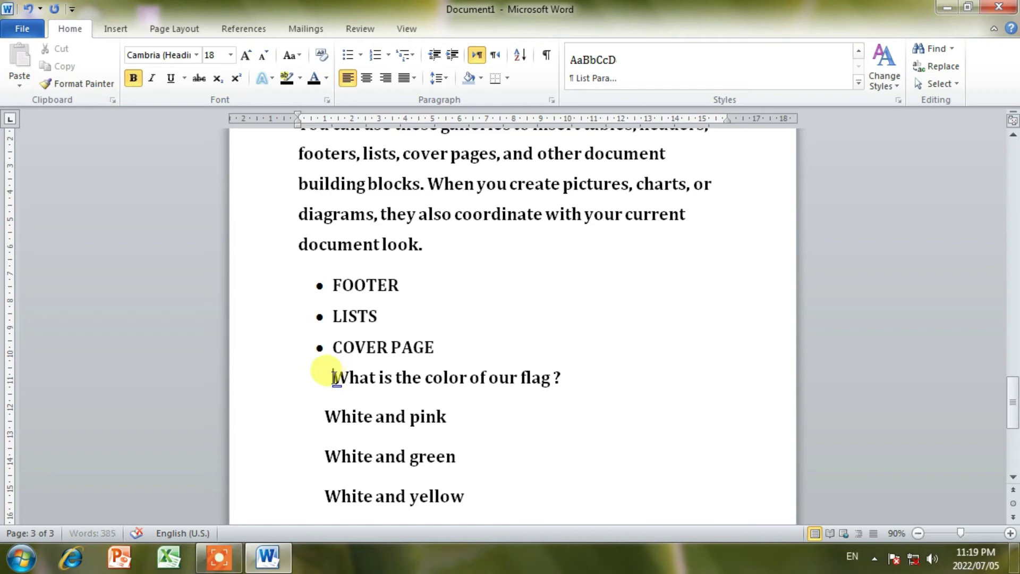
click(469, 356)
Step: Push the flag question onto a new page and type the title 'How to make mcqs' above it
key(Return)
key(Return)
key(Return)
key(Return)
key(Return)
key(Return)
key(Return)
key(Return)
key(Return)
key(Return)
key(Return)
key(Return)
key(Return)
key(Return)
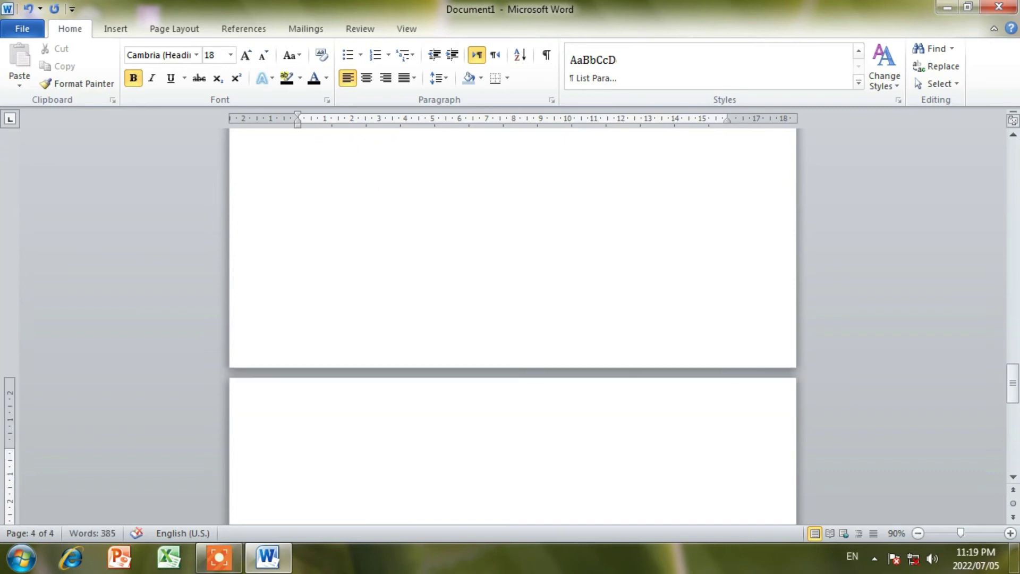
key(BackSpace)
key(BackSpace)
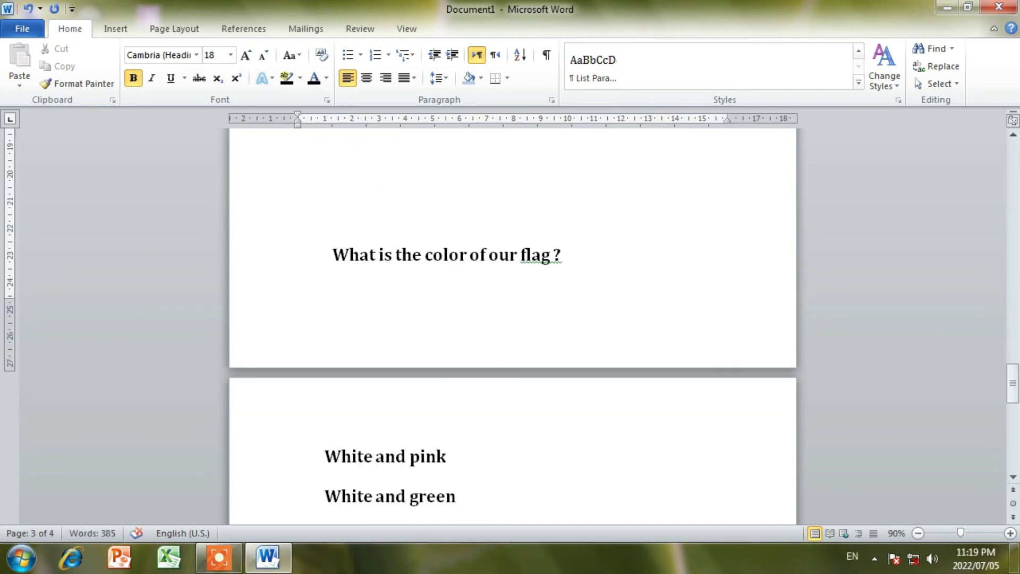
key(Return)
key(Return)
key(BackSpace)
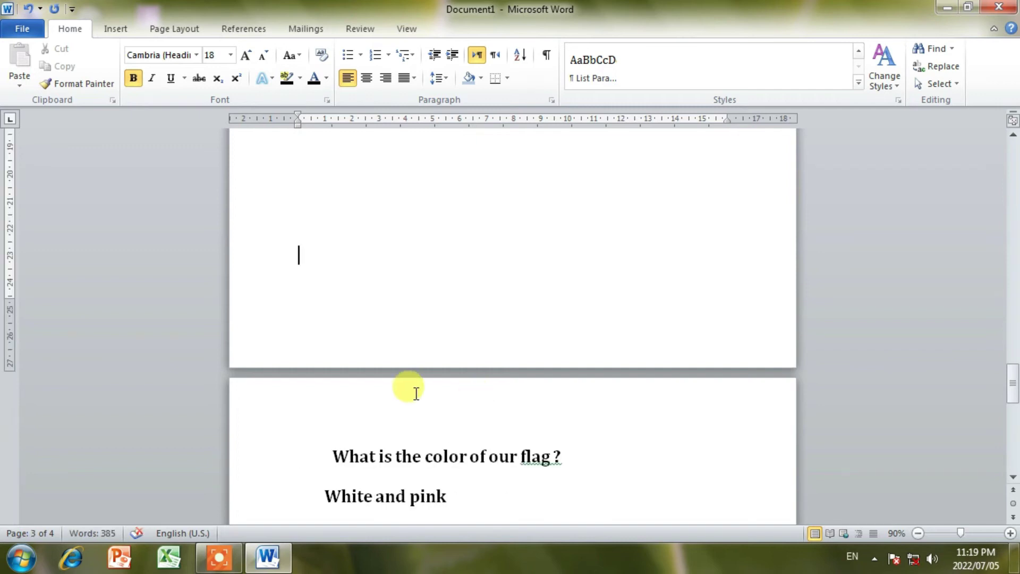
key(Return)
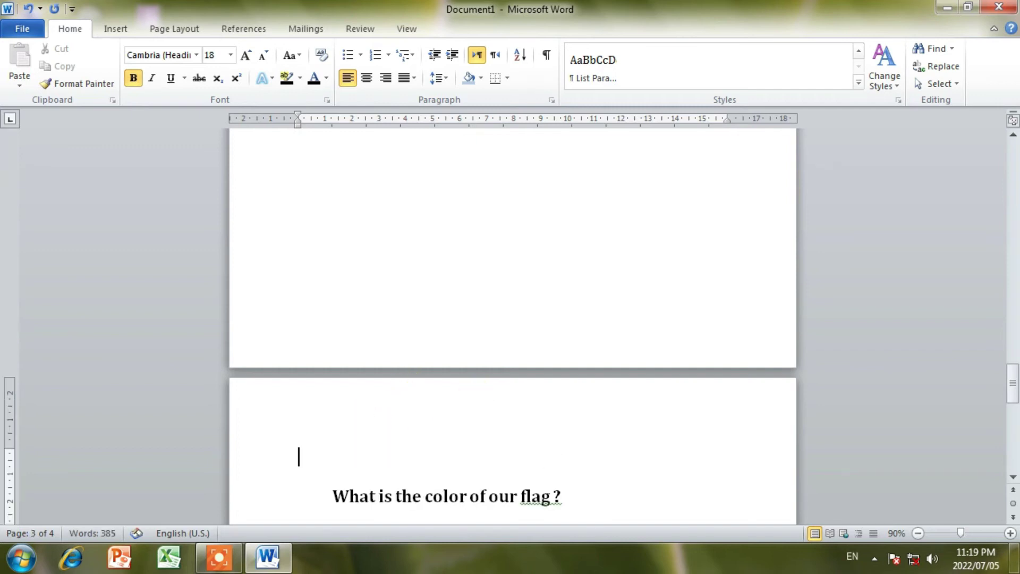
text(how to make)
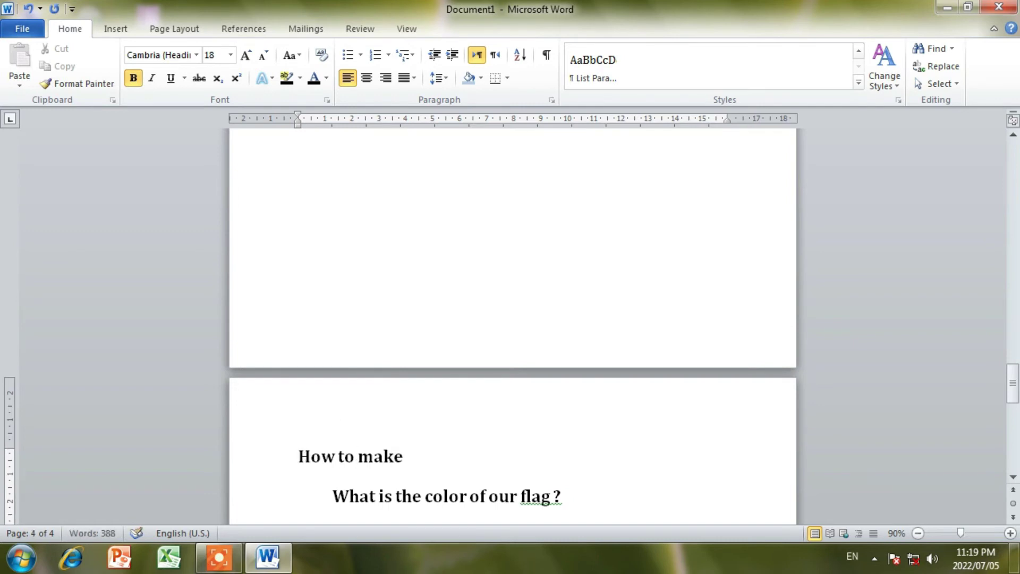
text( mcqs)
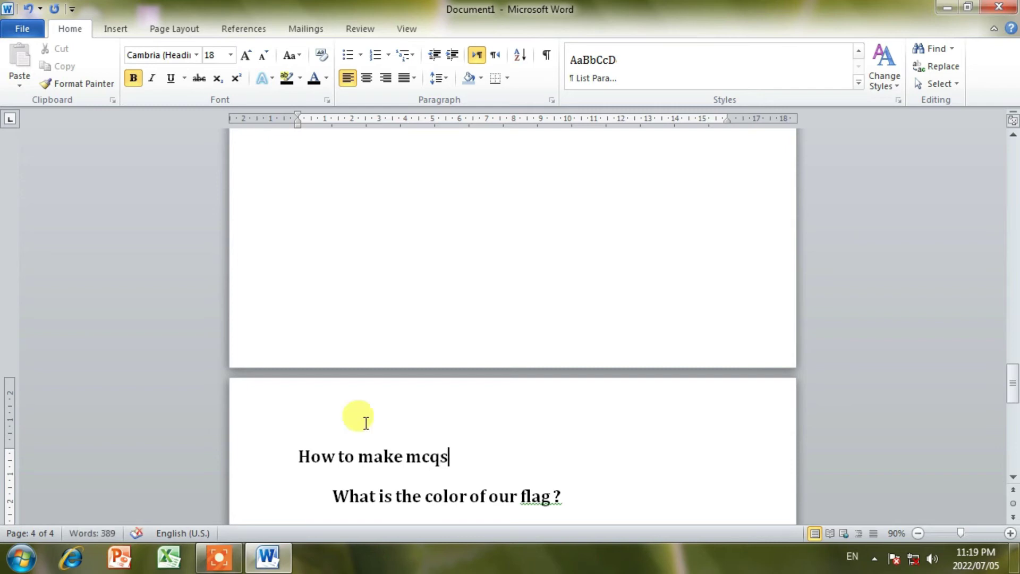
Step: Ignore the spelling flag on 'mcqs' and correct 'flag ?' to 'flag?'
click(295, 456)
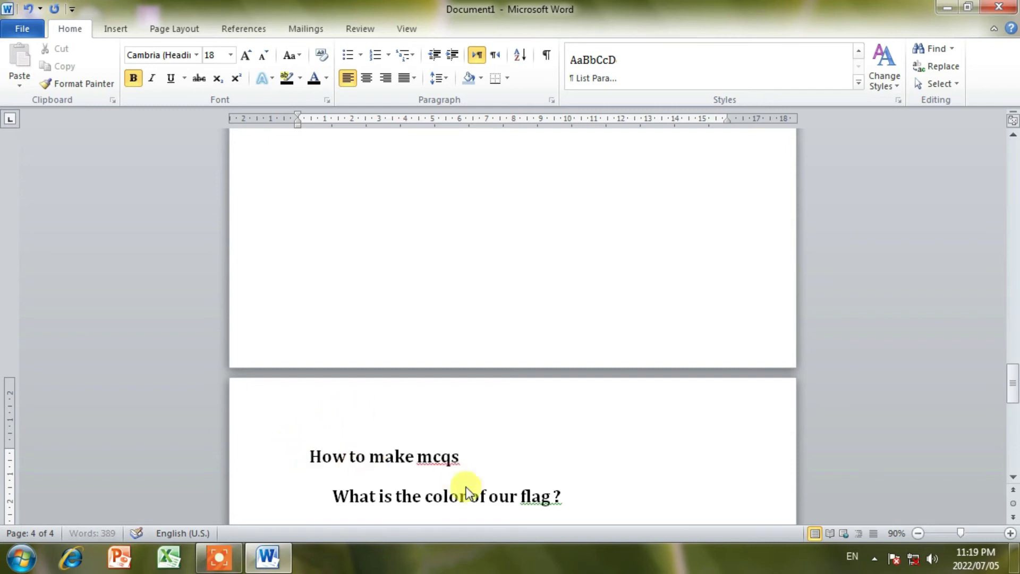
right_click(530, 467)
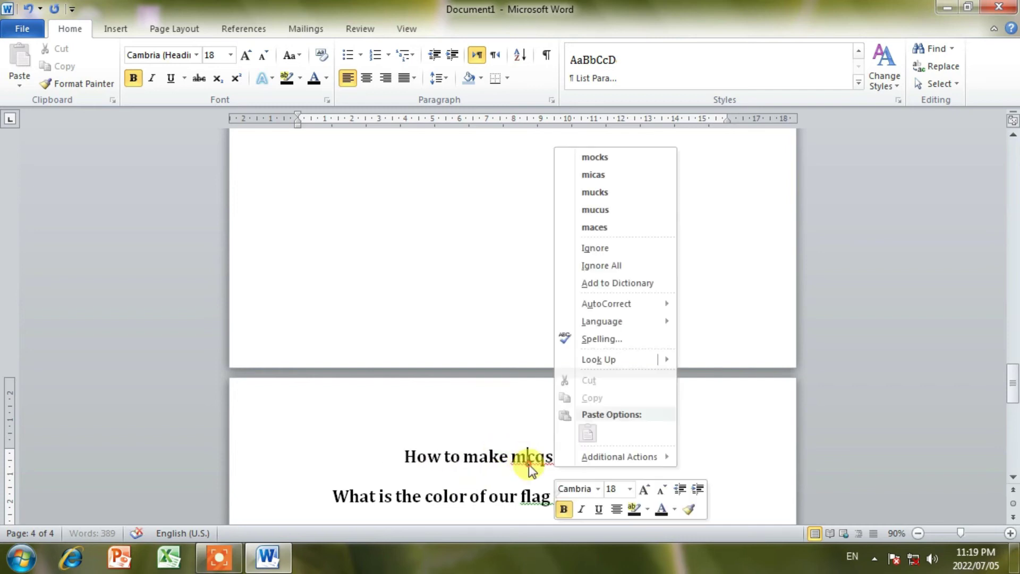
click(606, 249)
right_click(551, 495)
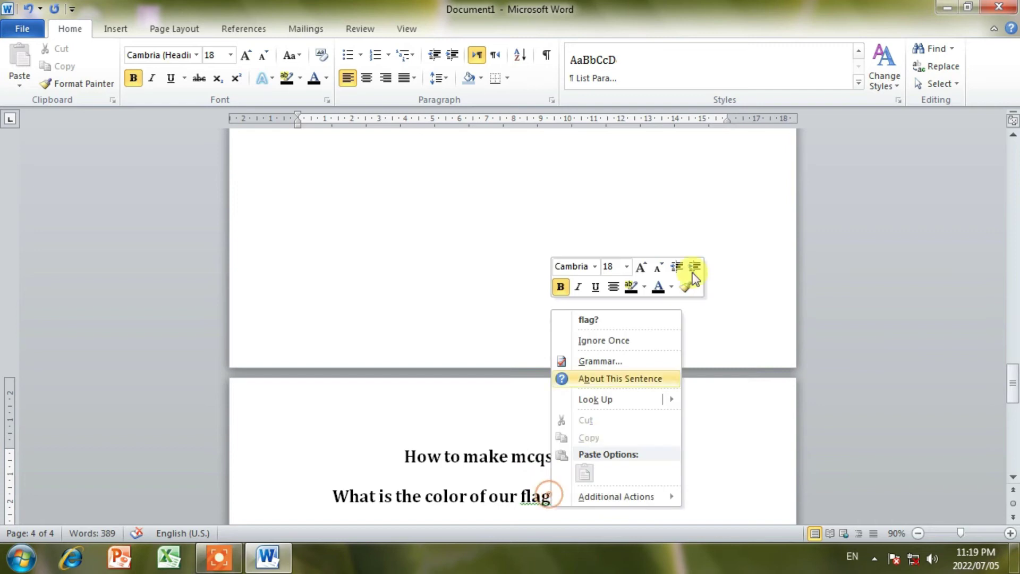
click(602, 324)
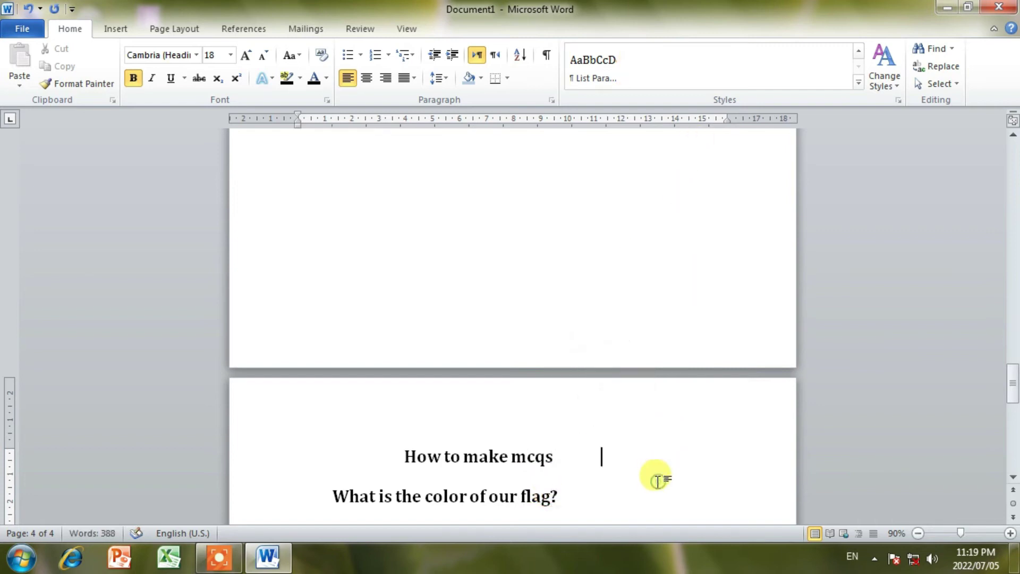
Step: Remove the indent before the flag question
scroll(655, 475, down, 5)
scroll(653, 453, down, 5)
click(334, 161)
key(BackSpace)
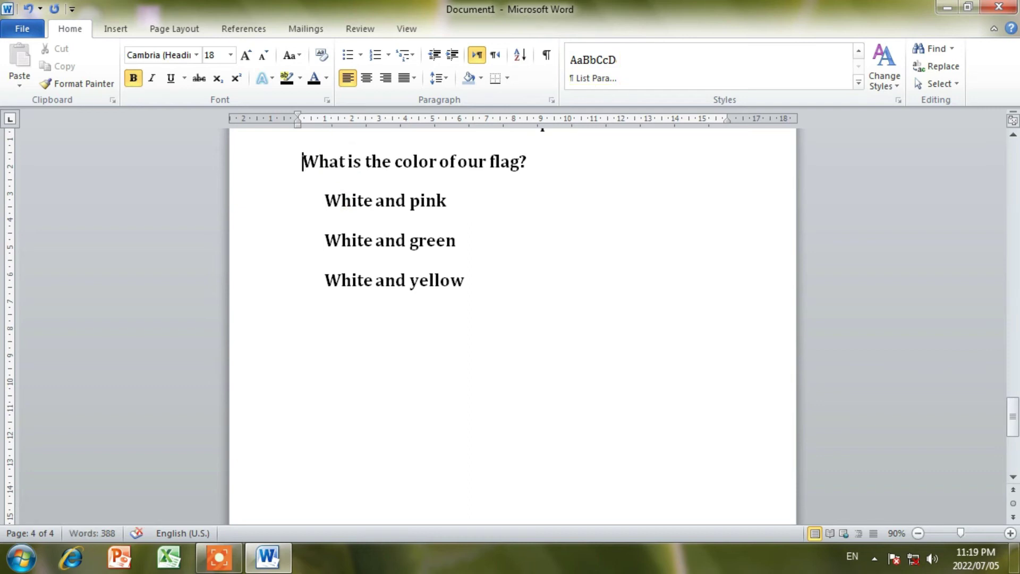
Step: Delete the leading spaces before the title and ignore the 'mcqs' spelling flag again
scroll(365, 342, up, 6)
text(How to make mcqs  or optional activity)
scroll(376, 350, up, 3)
click(567, 422)
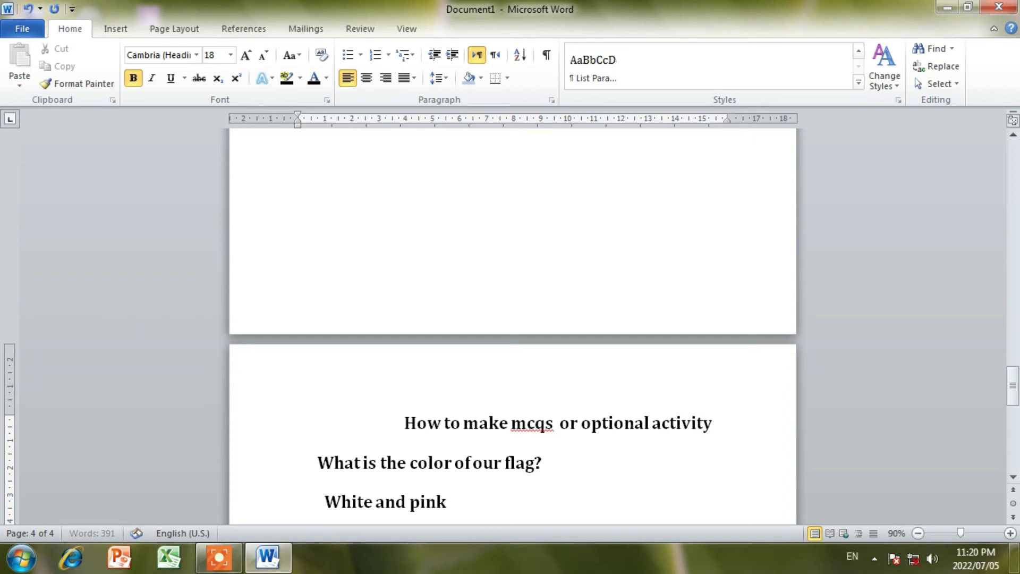
click(401, 419)
key(BackSpace)
key(BackSpace)
key(BackSpace)
key(BackSpace)
key(BackSpace)
key(BackSpace)
key(BackSpace)
key(BackSpace)
key(BackSpace)
key(BackSpace)
key(BackSpace)
key(BackSpace)
key(BackSpace)
key(BackSpace)
key(BackSpace)
right_click(474, 423)
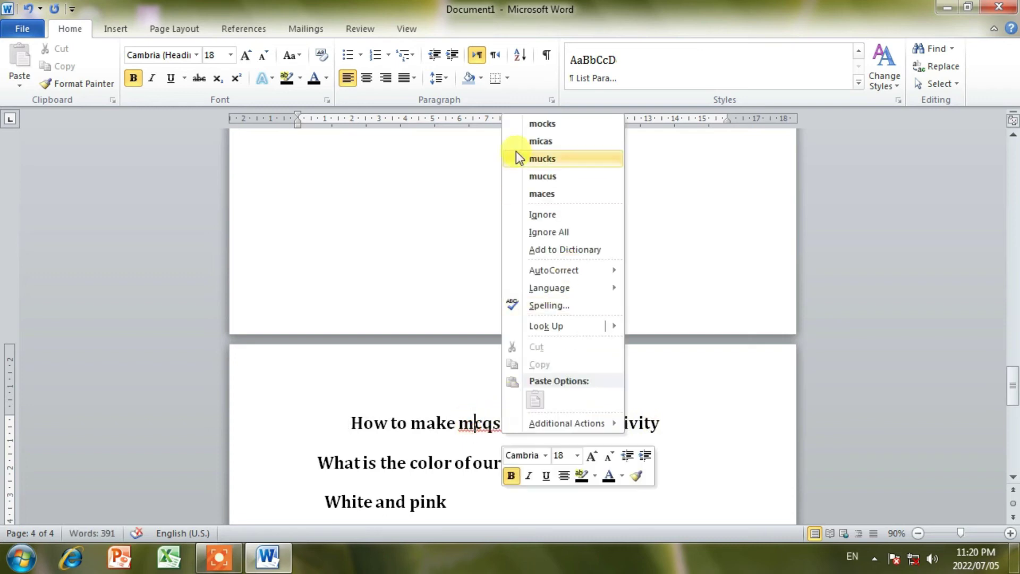
click(543, 213)
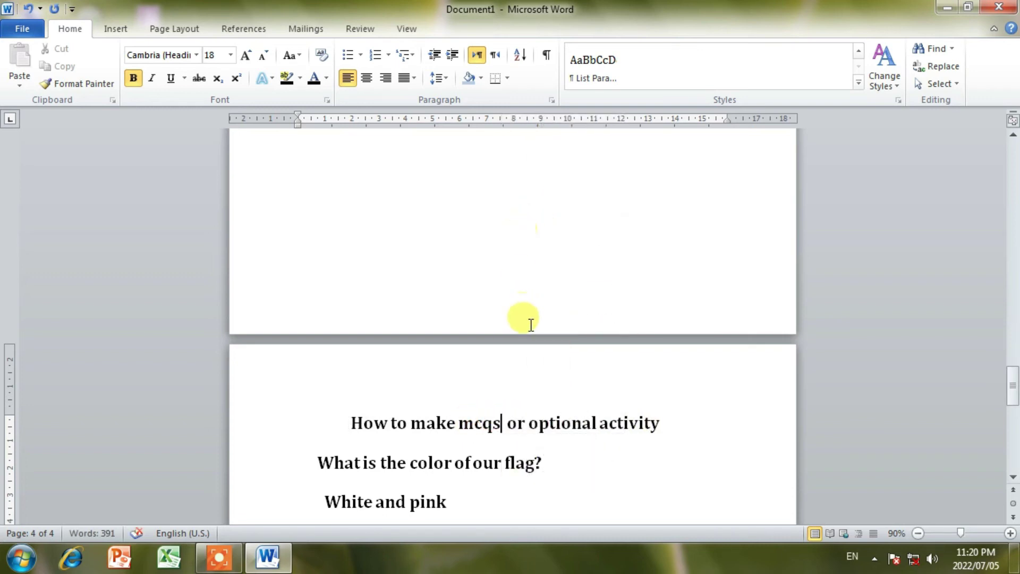
scroll(523, 329, down, 2)
Step: Add a bullet to the flag question line
scroll(521, 334, down, 3)
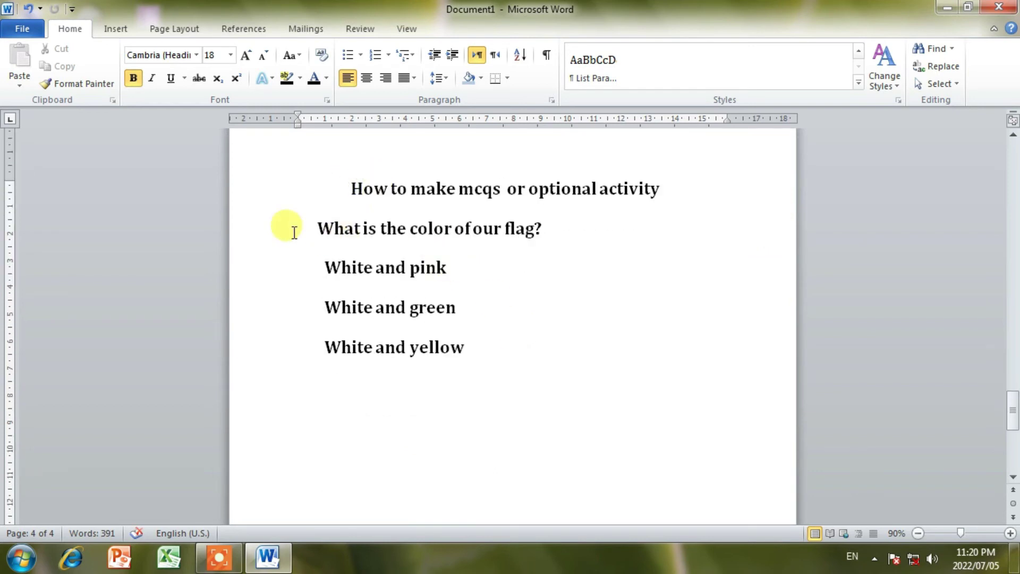
click(311, 230)
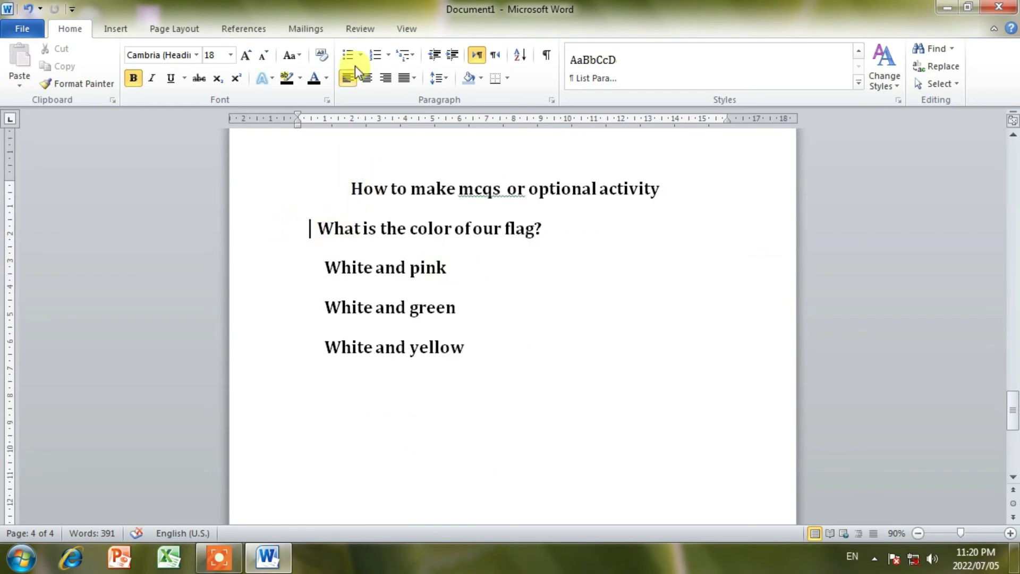
click(392, 56)
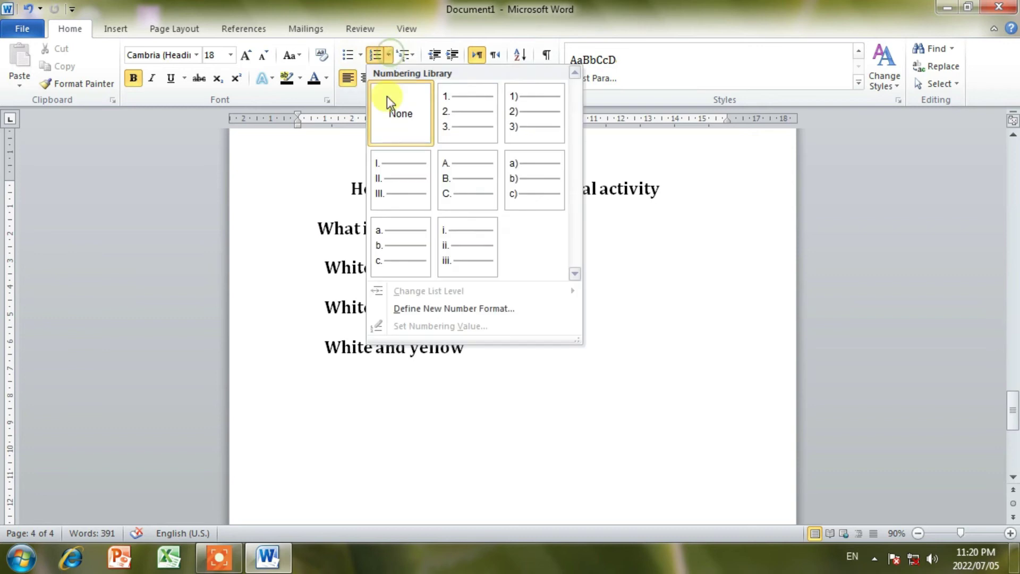
click(359, 55)
click(358, 102)
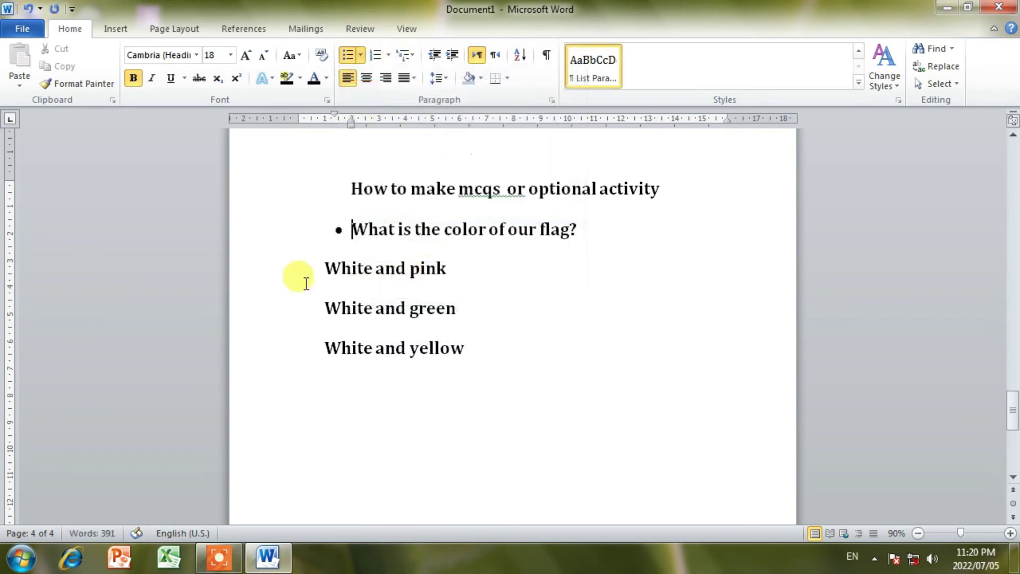
Step: Letter the three flag-colour answer lines a), b), c)
drag(318, 269, 457, 375)
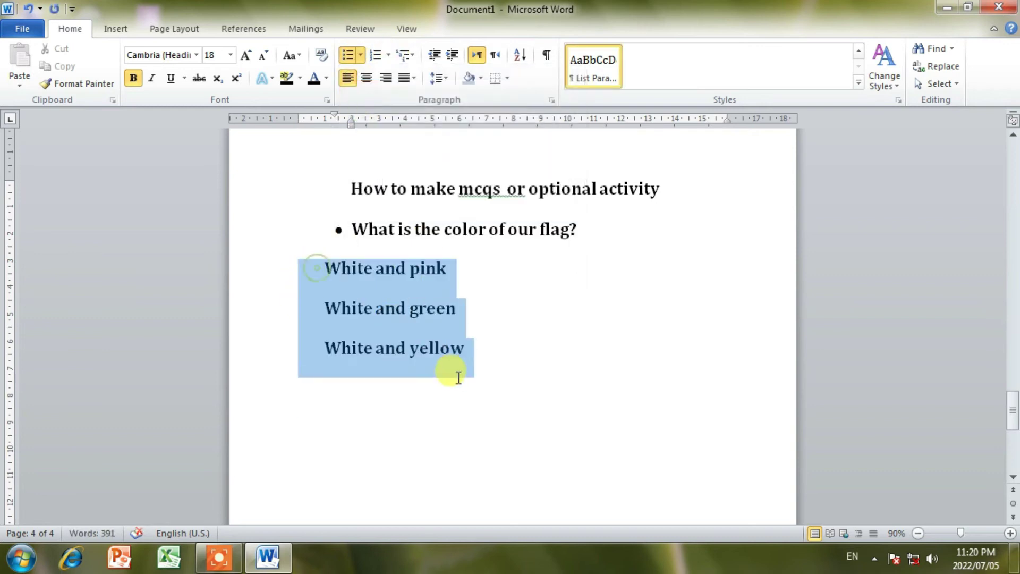
click(389, 56)
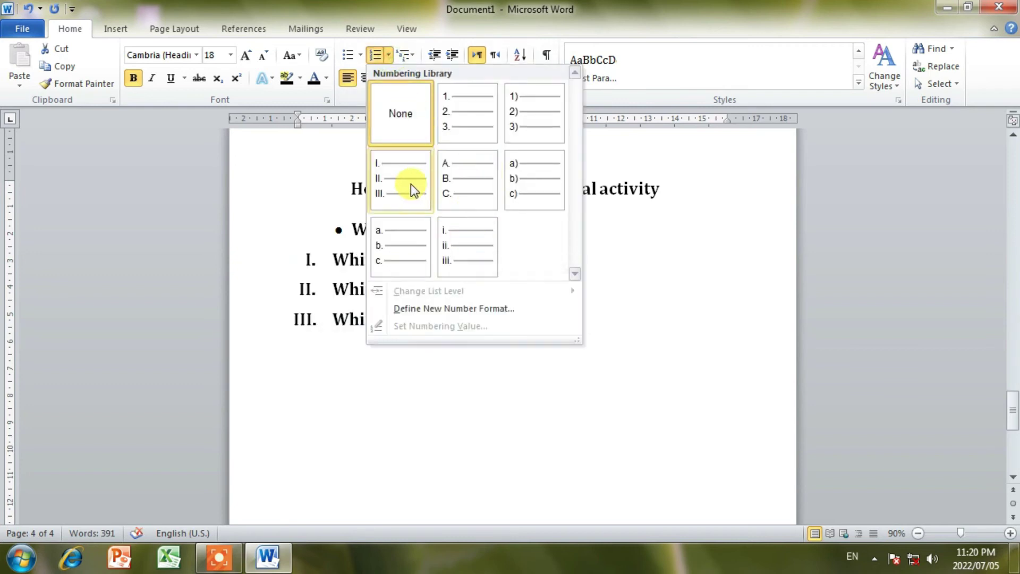
click(522, 176)
Step: Remove the question's old bullet and indent, then give it a round bullet
click(351, 229)
key(BackSpace)
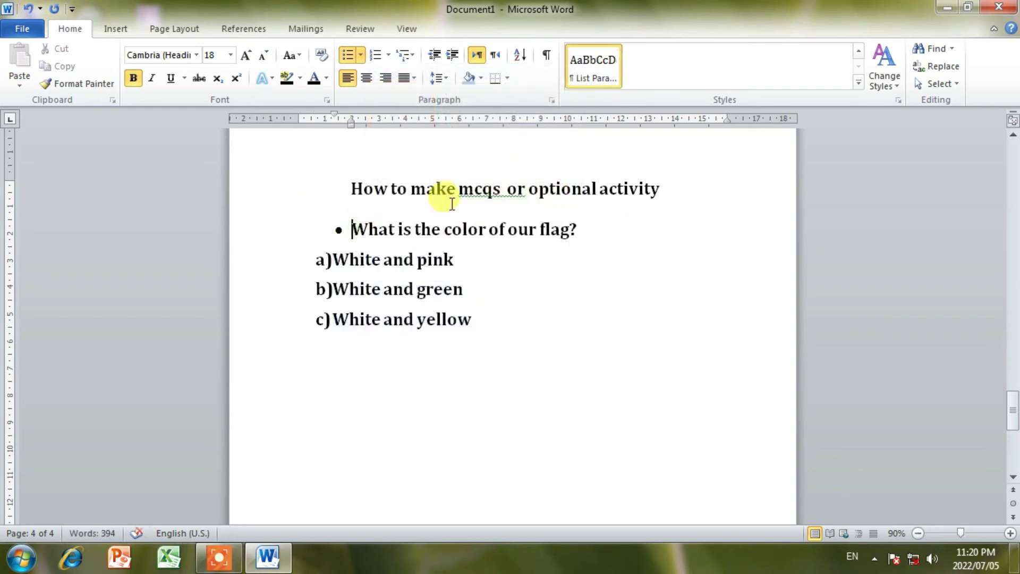
key(BackSpace)
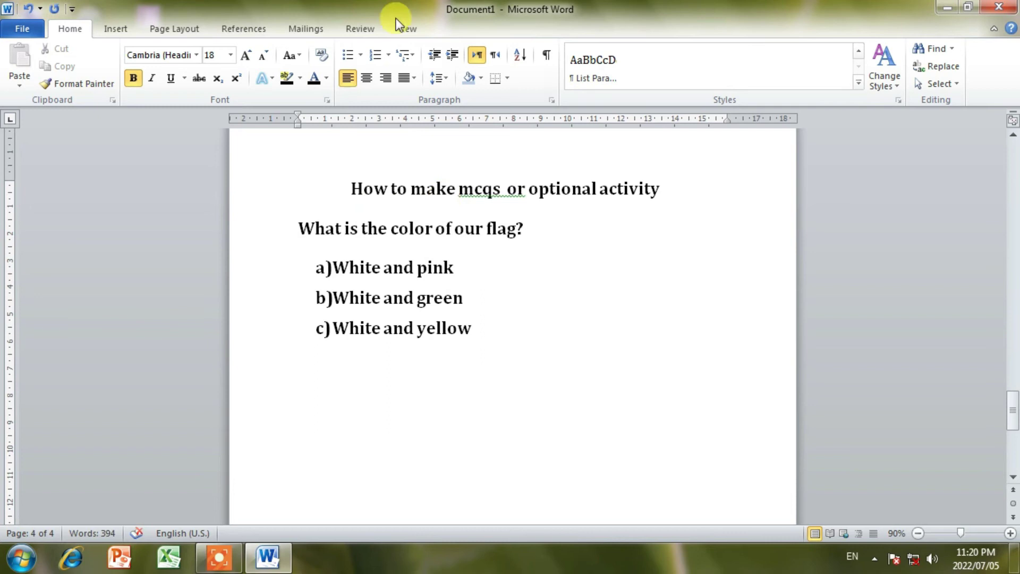
click(360, 55)
click(399, 154)
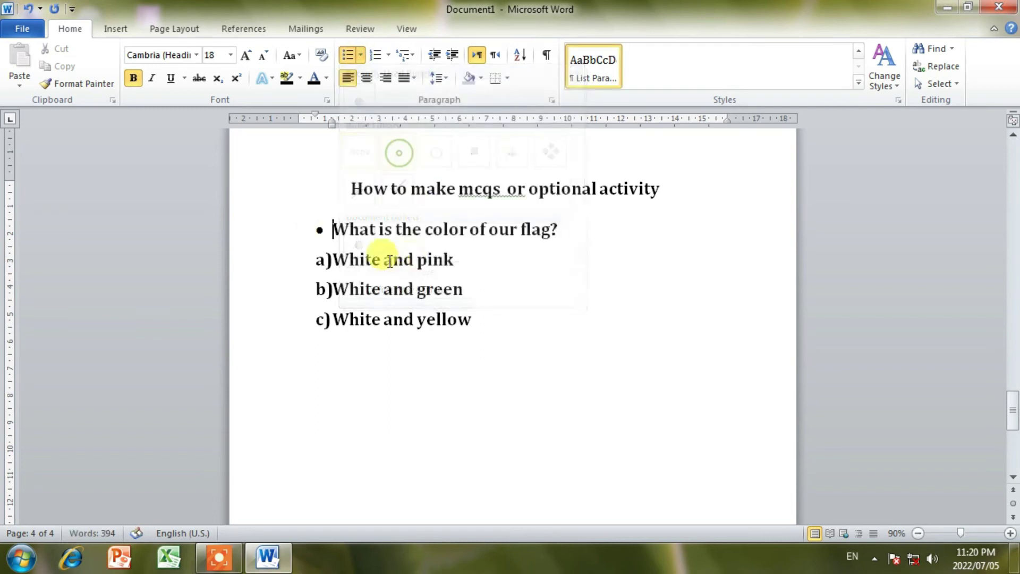
Step: Mark the 'White and green' answer with a checkmark bullet
click(335, 289)
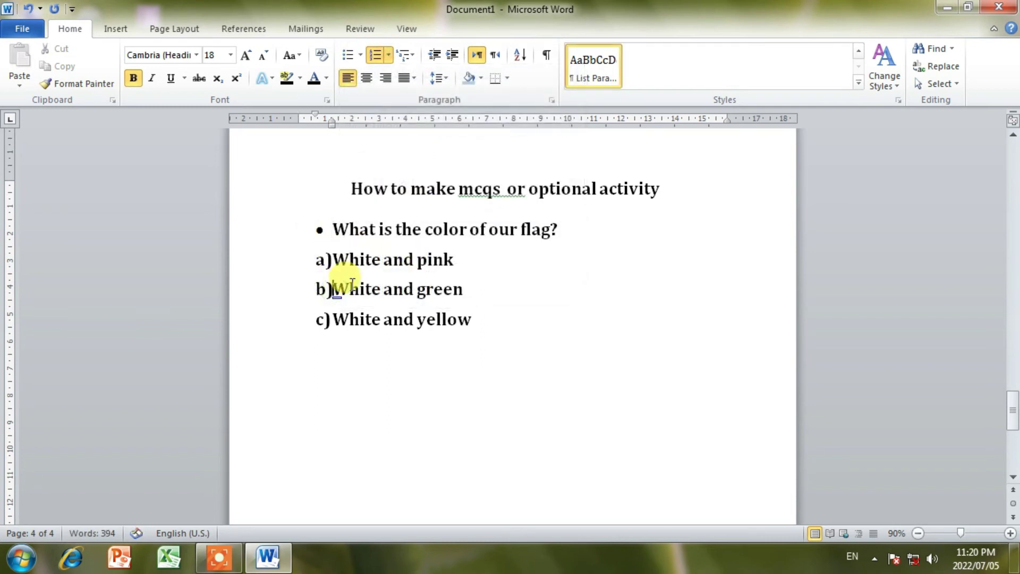
drag(332, 290, 455, 293)
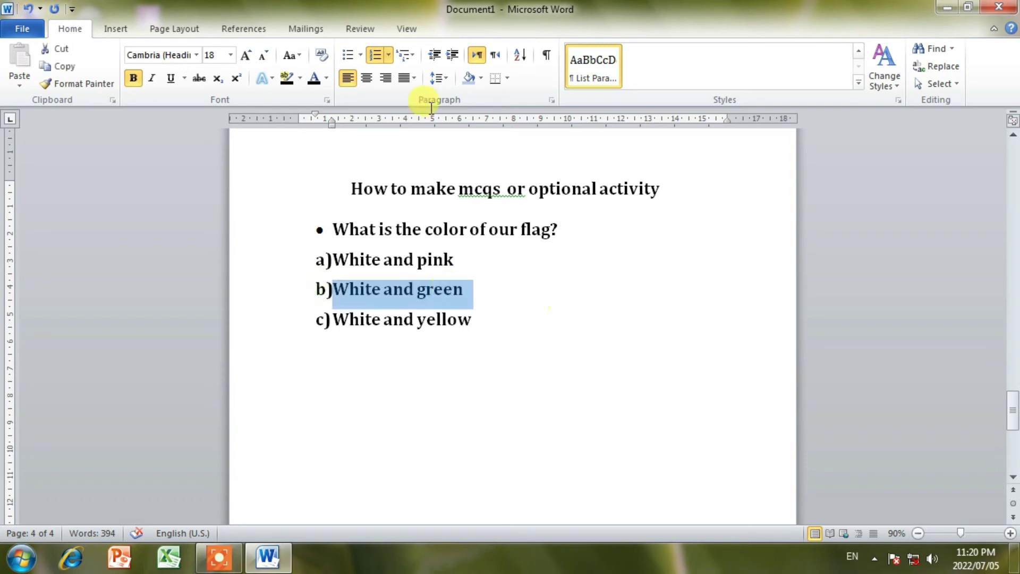
click(362, 55)
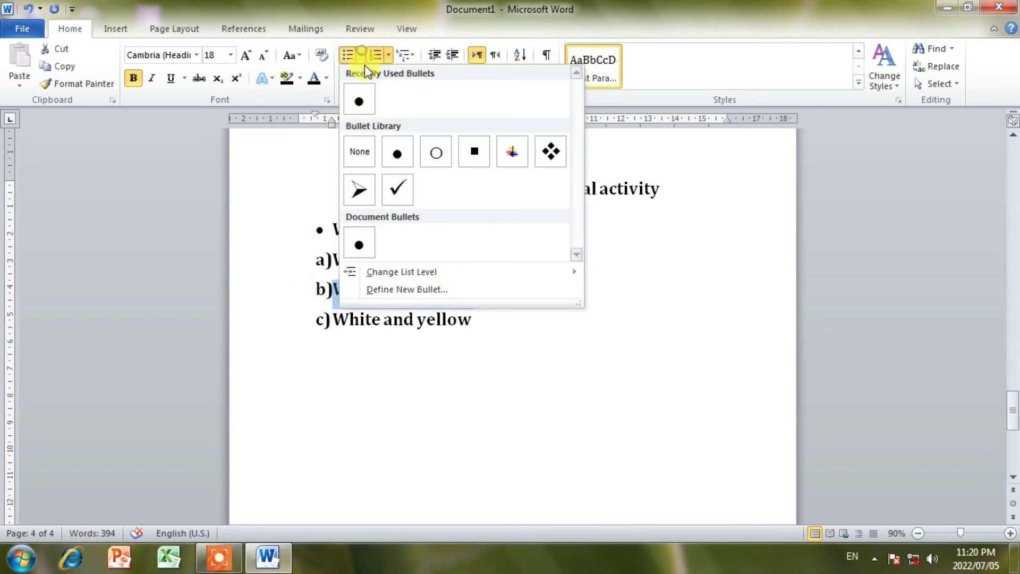
click(397, 192)
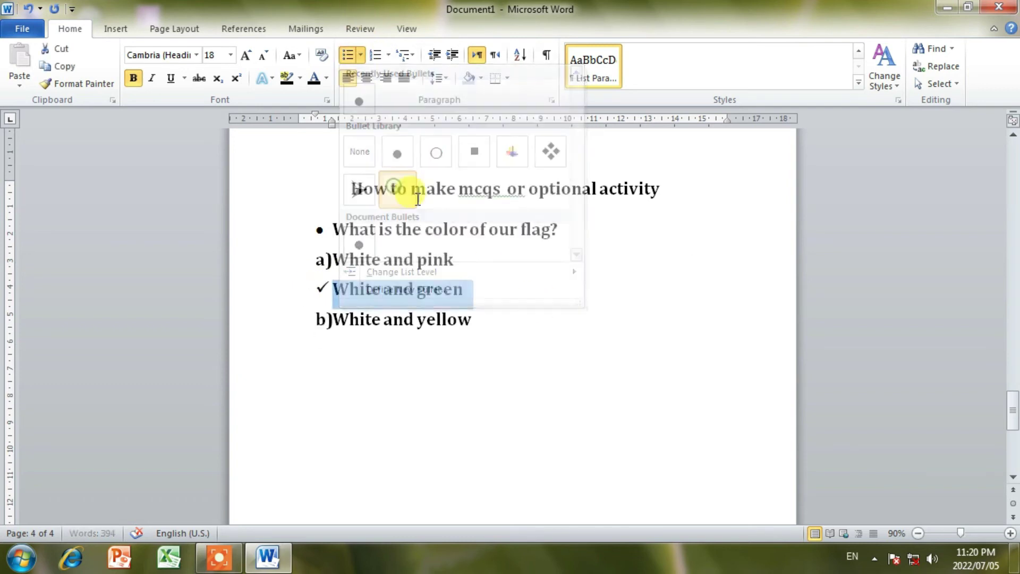
Step: Ignore the spelling flag on 'mcqs' once
click(582, 347)
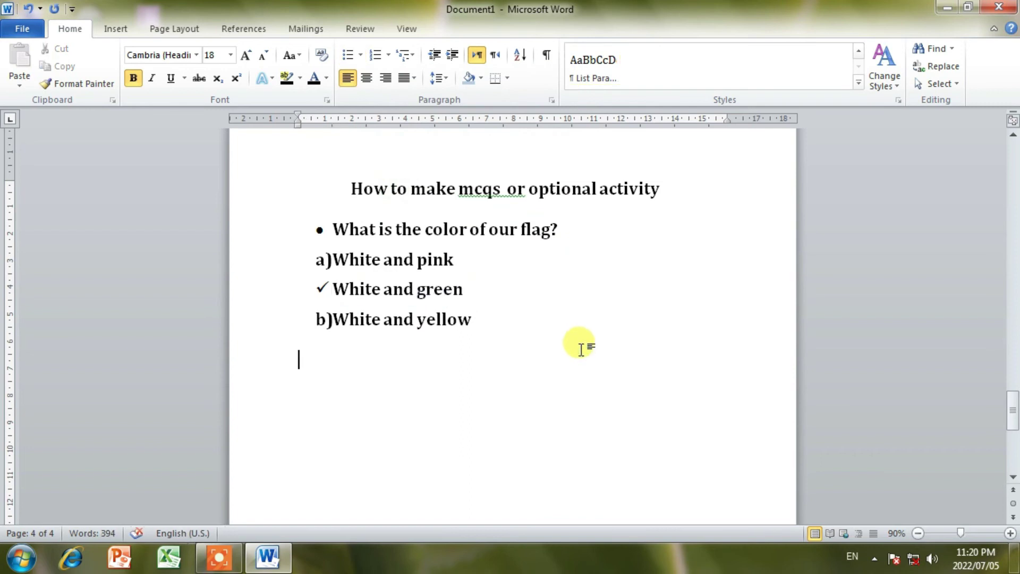
right_click(481, 189)
click(546, 229)
click(537, 346)
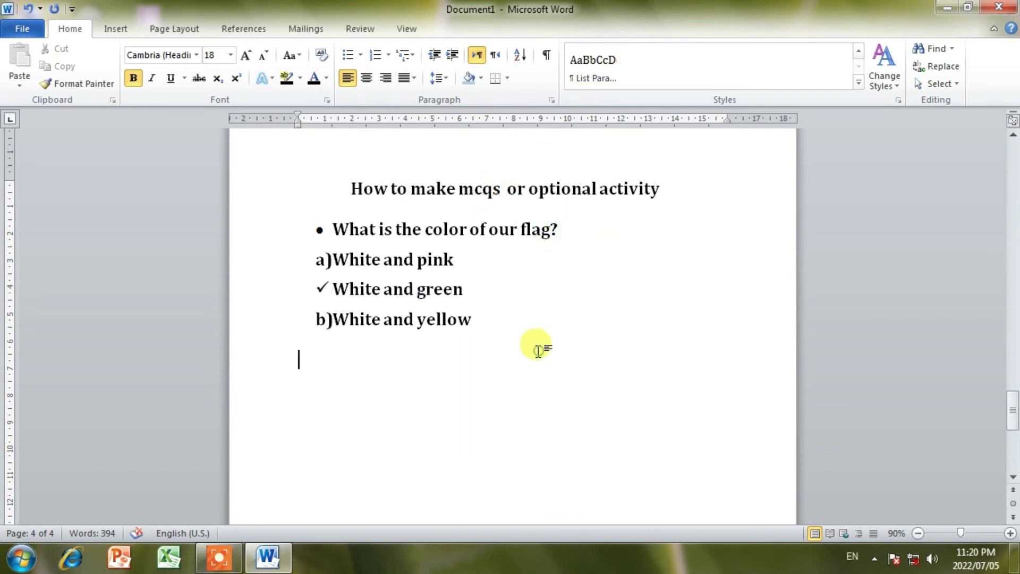
scroll(623, 291, up, 3)
scroll(624, 299, down, 1)
scroll(597, 241, up, 3)
scroll(588, 237, down, 3)
scroll(588, 244, up, 4)
scroll(591, 247, up, 2)
scroll(591, 247, up, 2)
scroll(591, 247, up, 1)
scroll(591, 247, up, 3)
scroll(591, 247, up, 4)
scroll(591, 247, down, 3)
scroll(591, 247, up, 1)
scroll(591, 247, down, 2)
scroll(591, 247, up, 4)
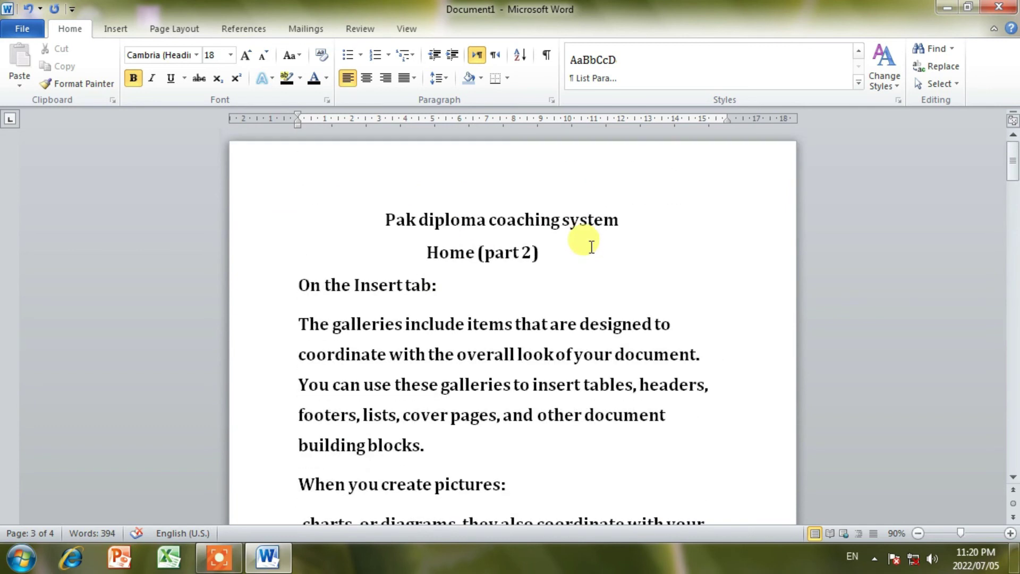
scroll(620, 137, down, 2)
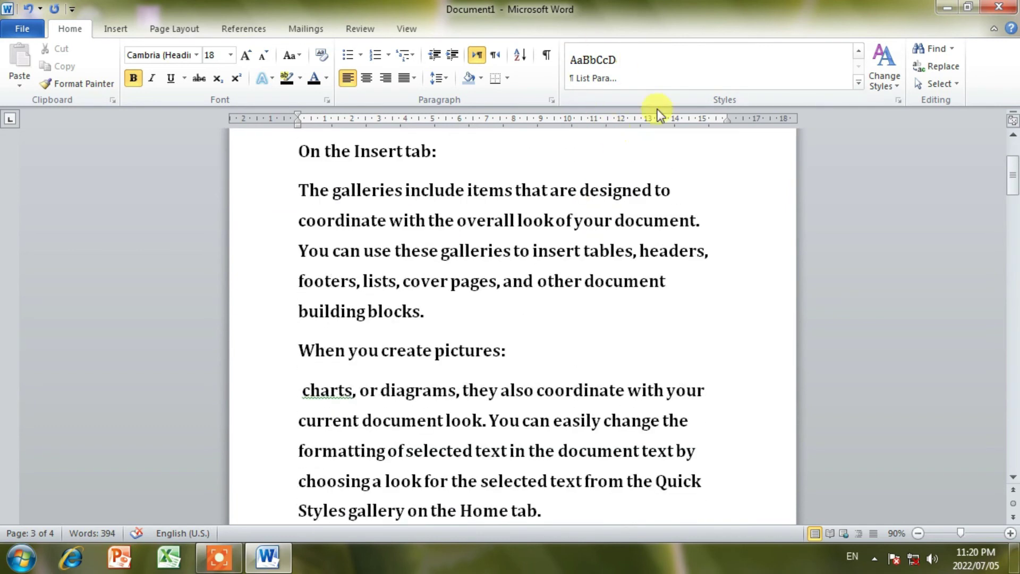
click(952, 47)
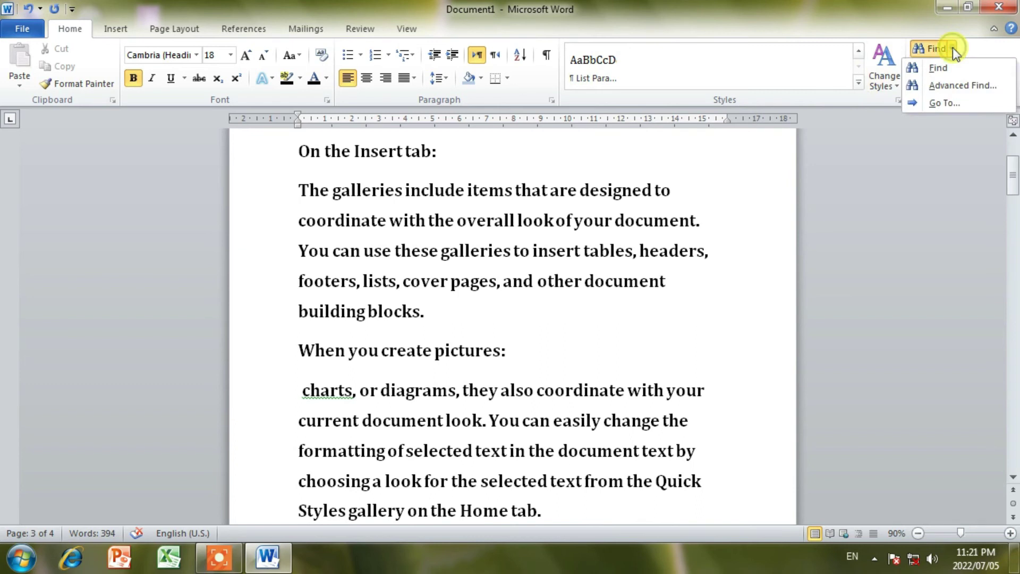
scroll(740, 329, down, 3)
scroll(740, 334, down, 3)
scroll(741, 334, down, 3)
scroll(741, 334, down, 10)
scroll(741, 334, down, 3)
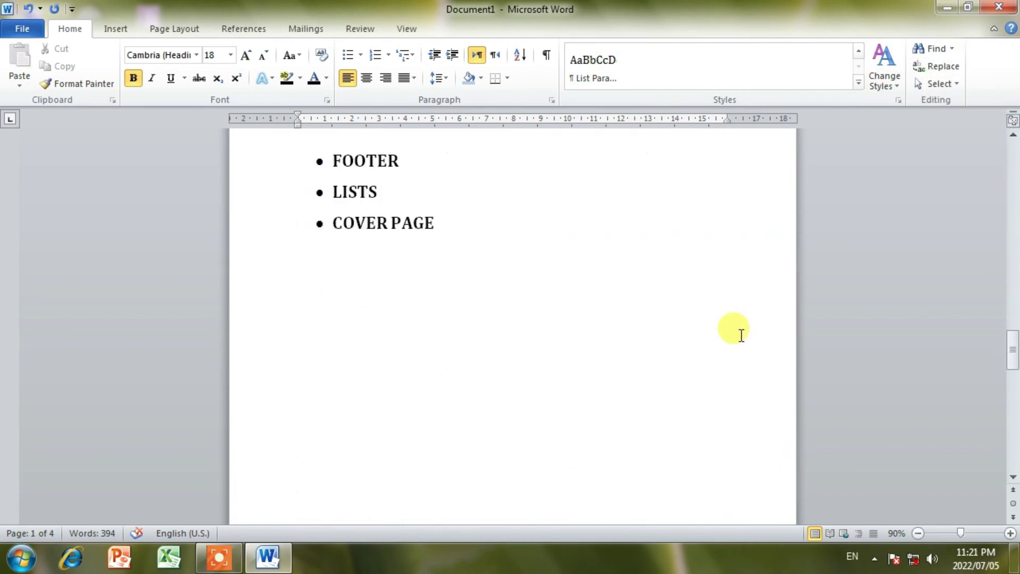
click(468, 381)
scroll(471, 380, down, 3)
scroll(471, 379, down, 3)
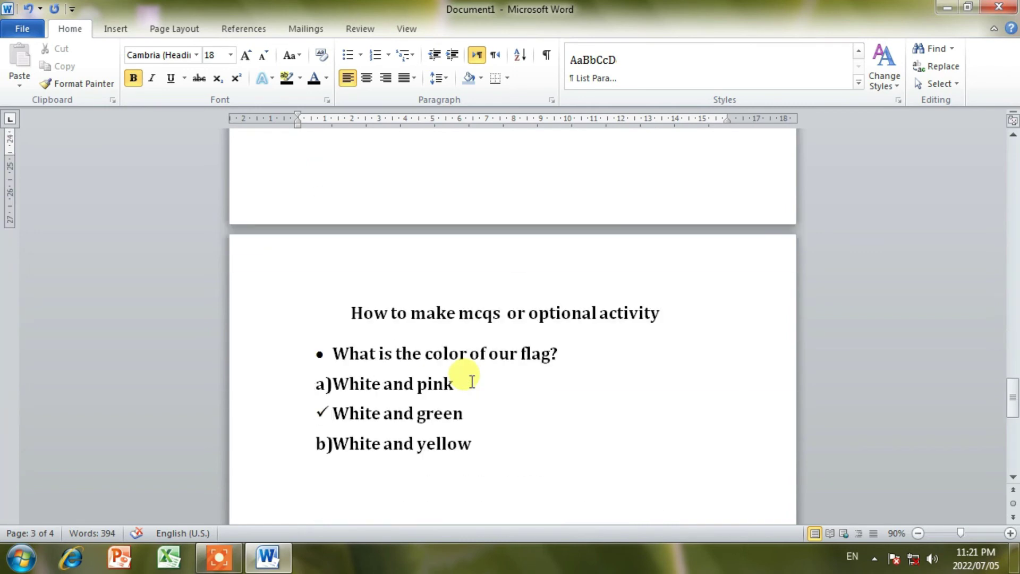
scroll(472, 375, down, 3)
scroll(496, 298, up, 3)
scroll(478, 292, up, 2)
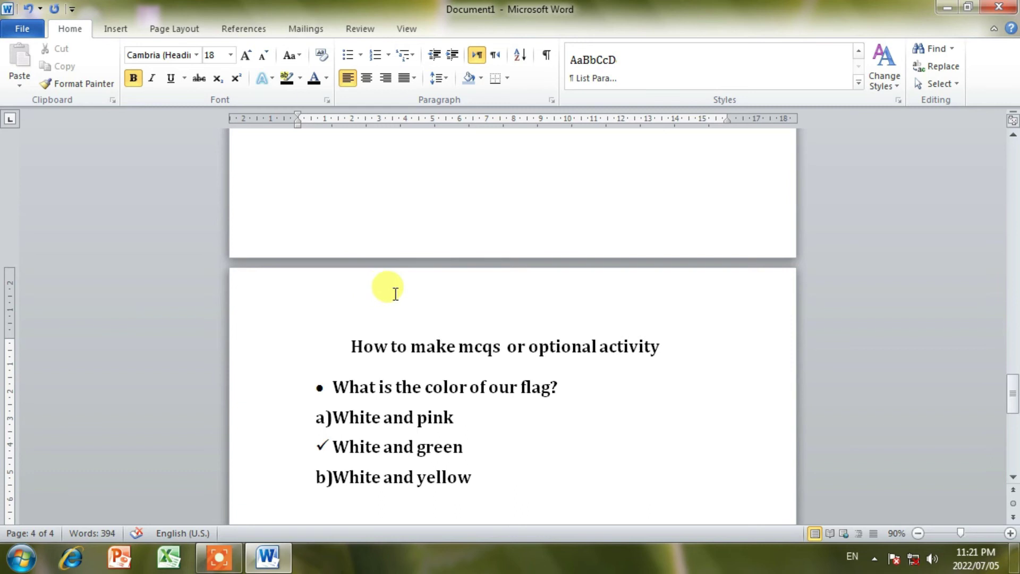
scroll(393, 298, up, 2)
scroll(410, 282, down, 5)
scroll(412, 284, down, 5)
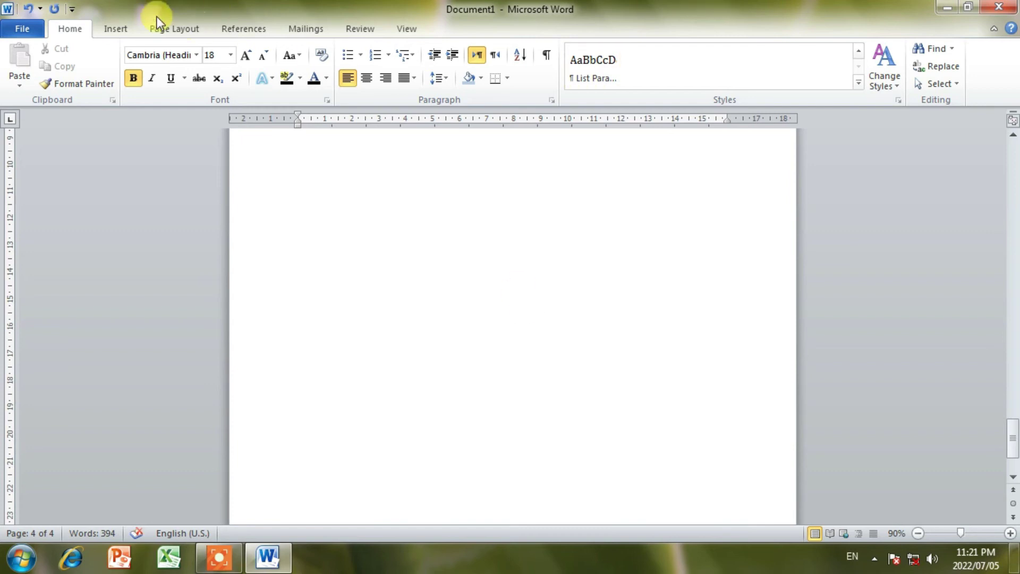
Step: Insert three blank pages after the quiz from the Insert tab
click(116, 29)
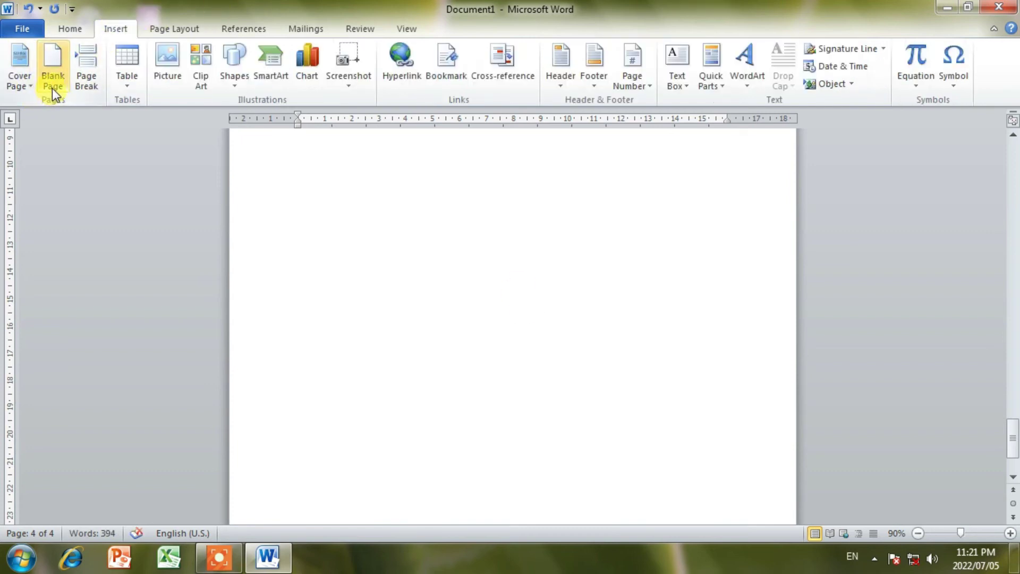
click(68, 91)
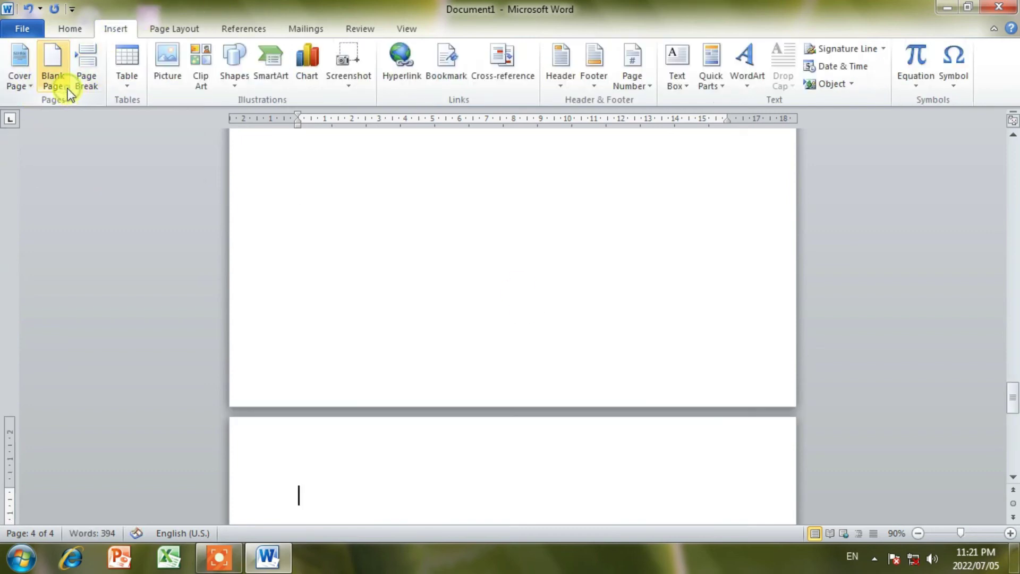
click(49, 91)
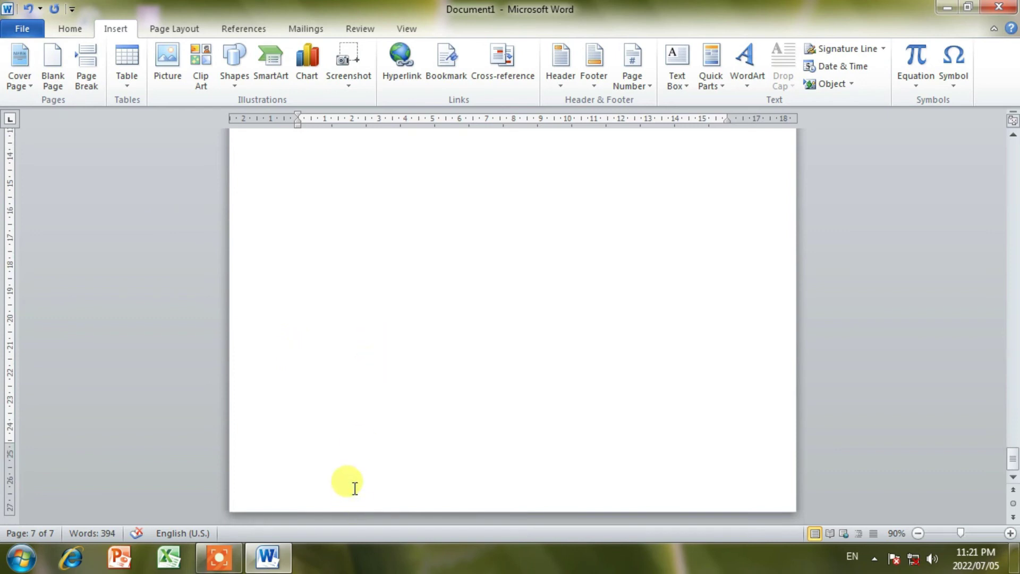
click(53, 69)
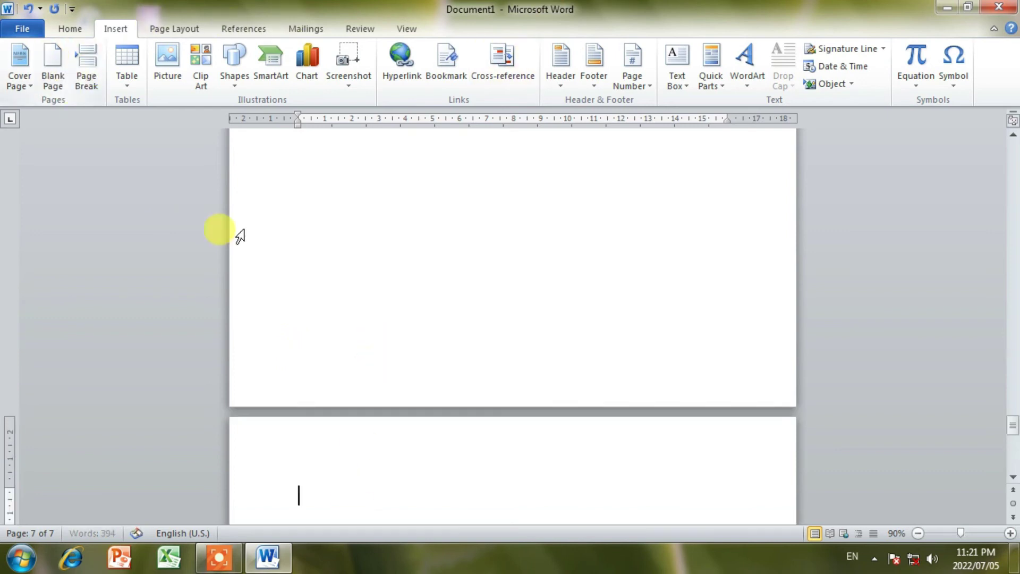
Step: Undo the added blank pages with Ctrl+Z and check the document is four pages again
scroll(519, 444, down, 5)
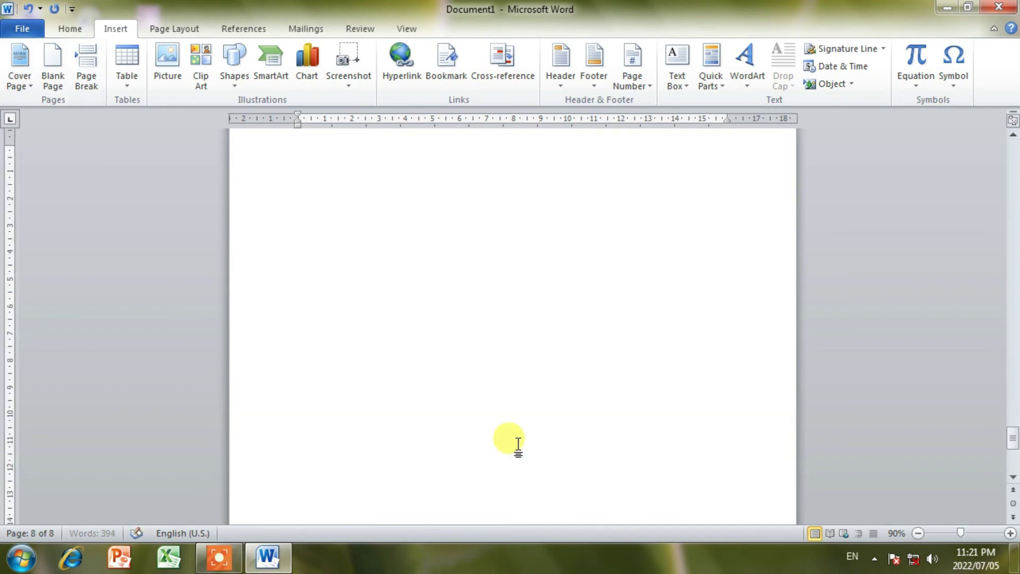
key(ctrl+z)
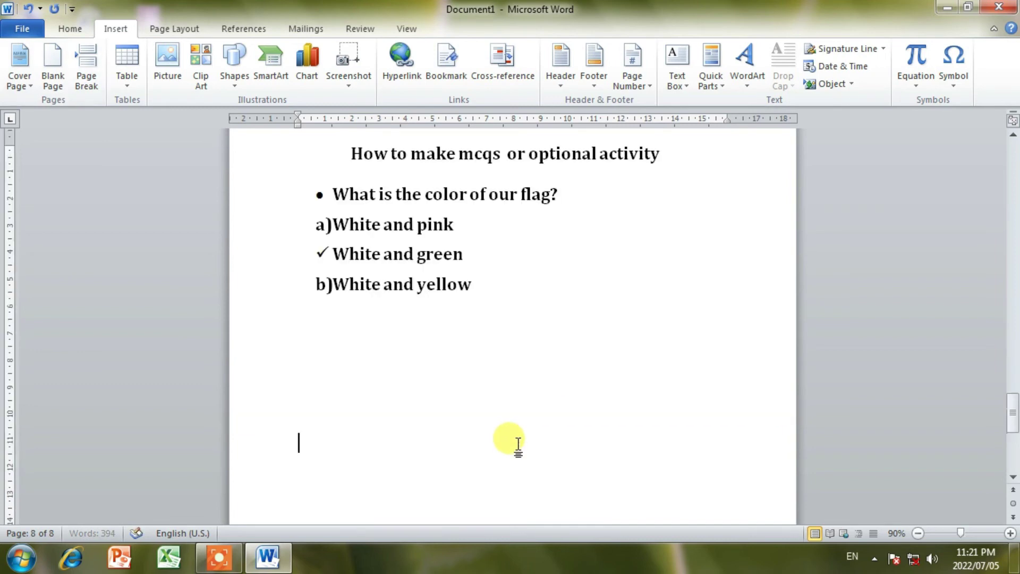
scroll(551, 346, down, 3)
scroll(550, 346, down, 5)
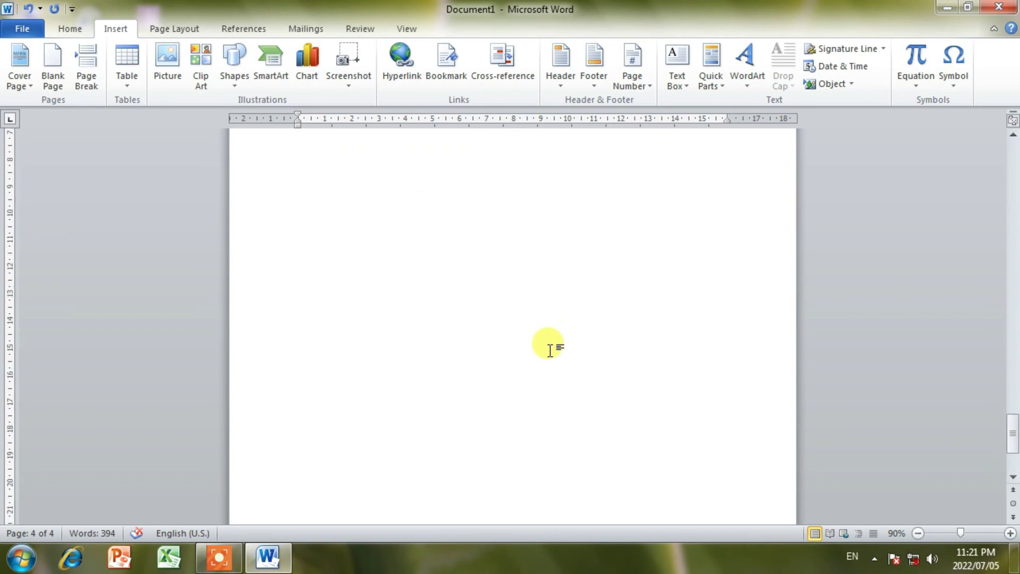
scroll(482, 463, down, 3)
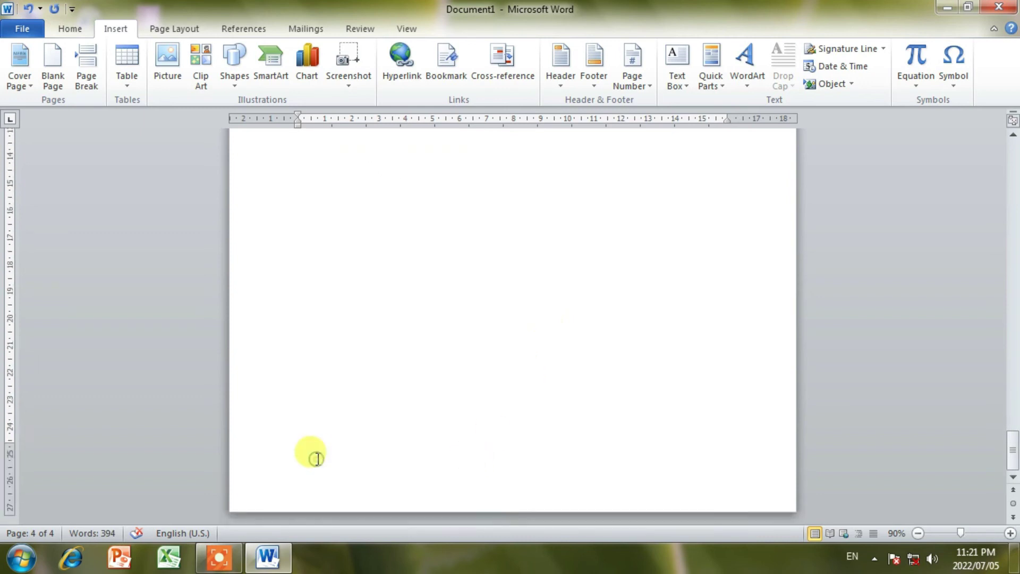
scroll(487, 441, up, 5)
scroll(492, 441, up, 3)
scroll(492, 441, up, 3)
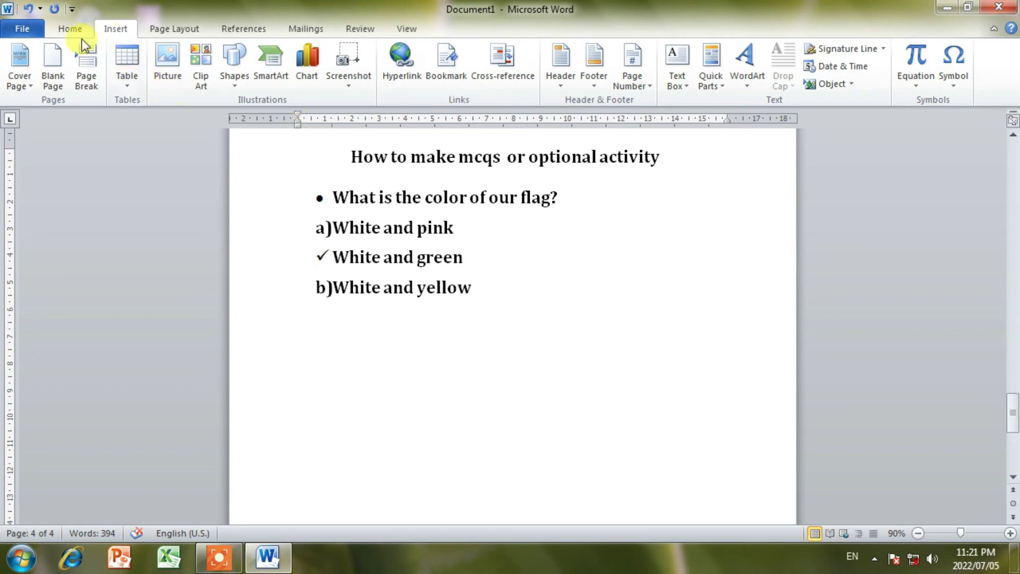
Step: Return to the Home tab and open the Navigation pane via Find
click(174, 32)
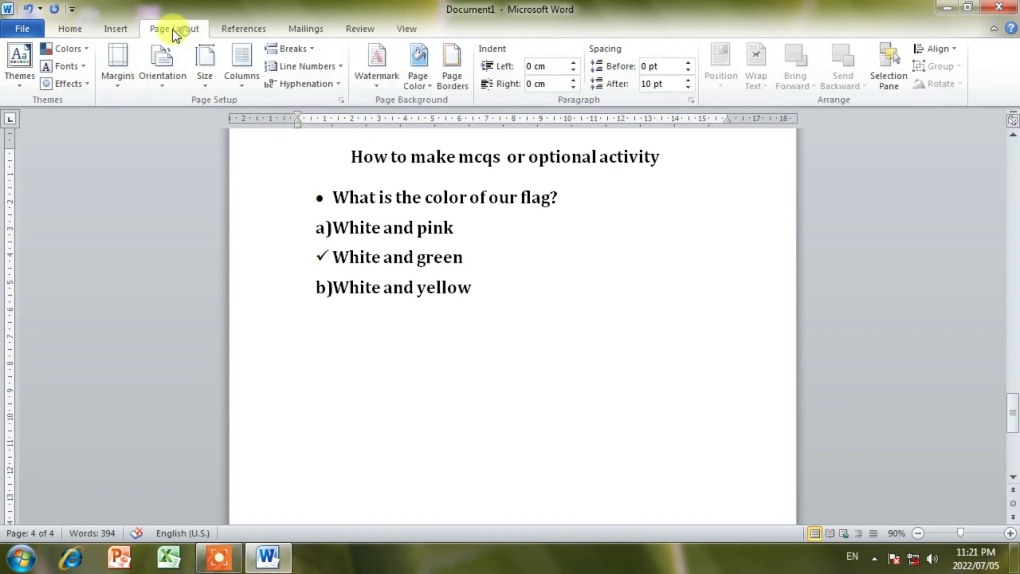
click(69, 33)
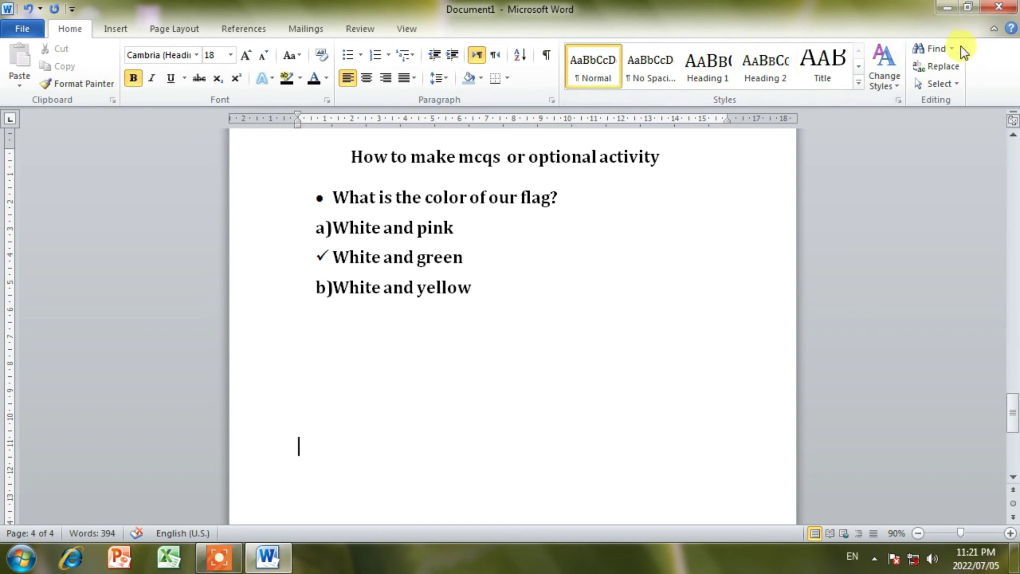
scroll(940, 164, up, 1)
drag(1011, 414, 1012, 170)
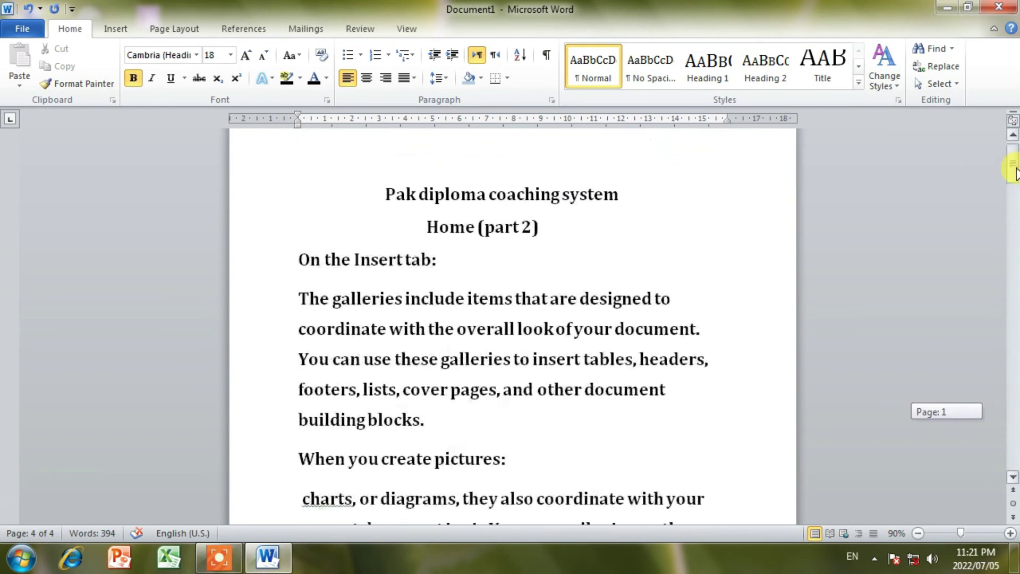
click(953, 50)
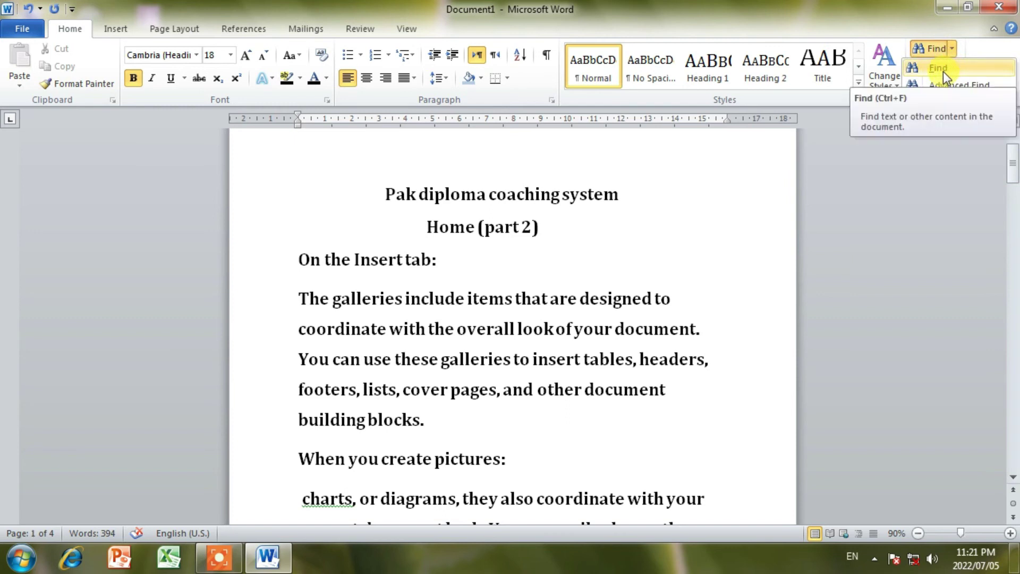
click(932, 71)
Step: Search for 'galleries', review its 6 matches, then delete the search term
click(114, 138)
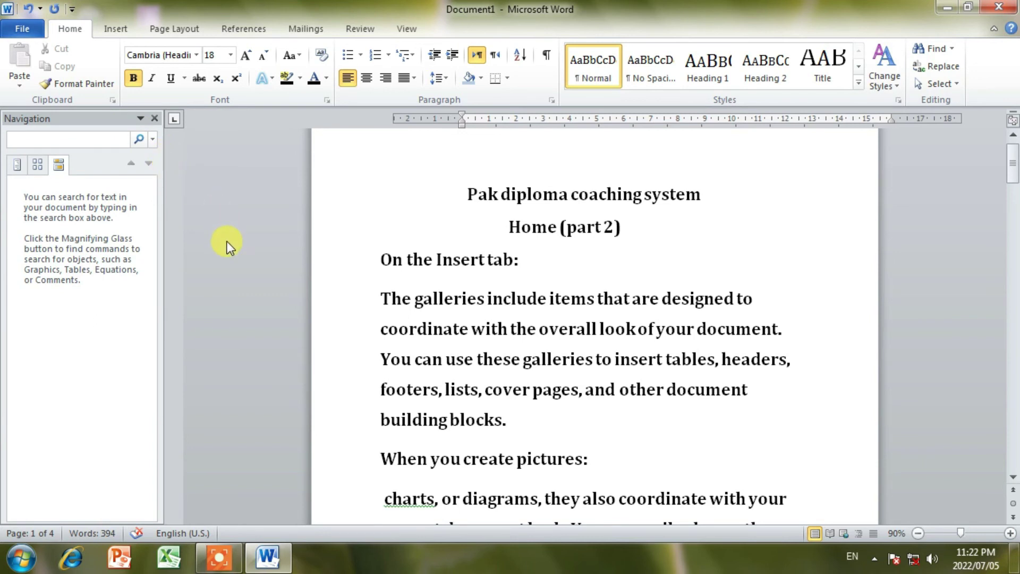
text(galleries)
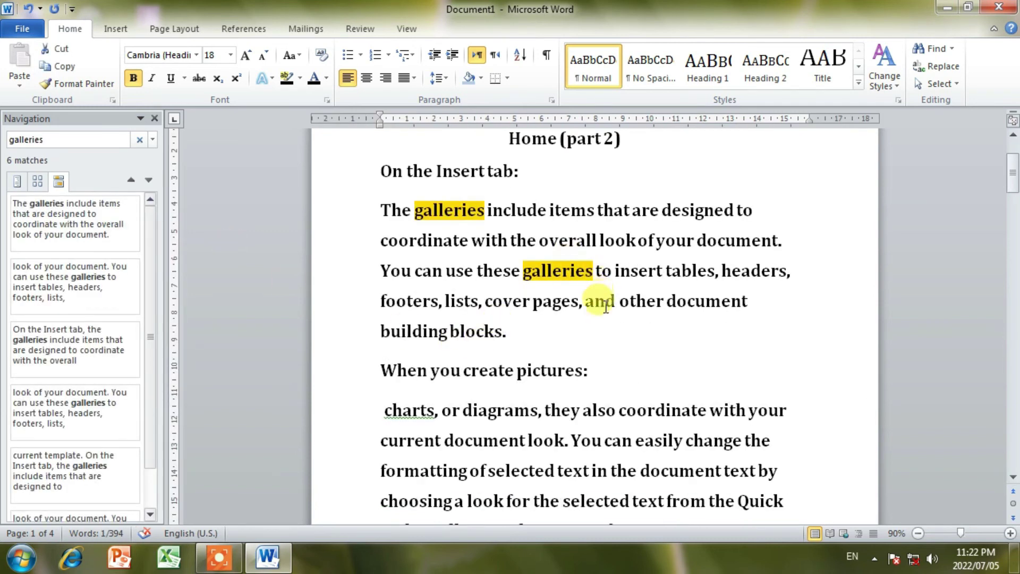
mouse_move(1013, 178)
mouse_down()
mouse_move(1014, 361)
mouse_move(1011, 149)
mouse_up()
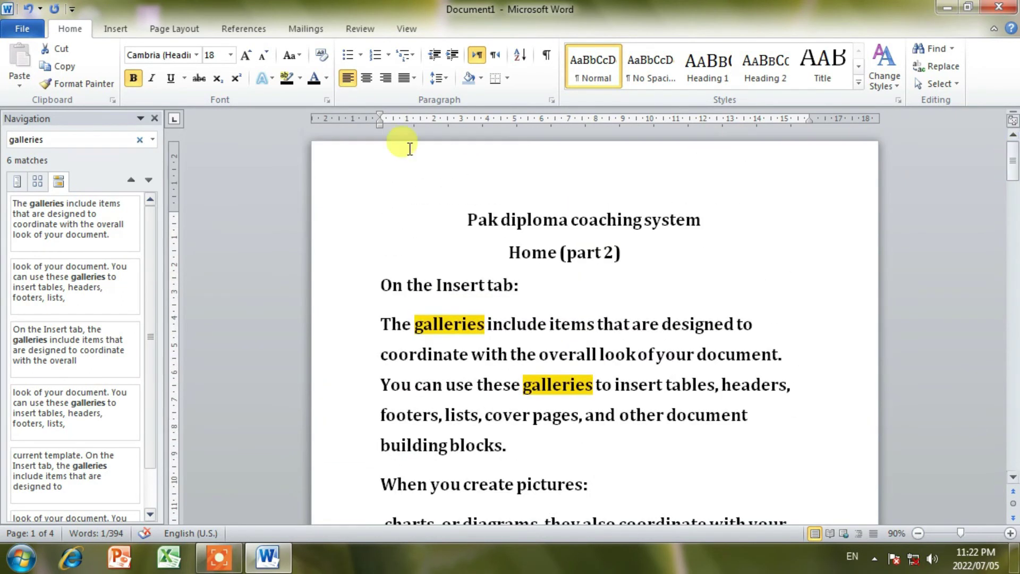
click(100, 135)
key(BackSpace)
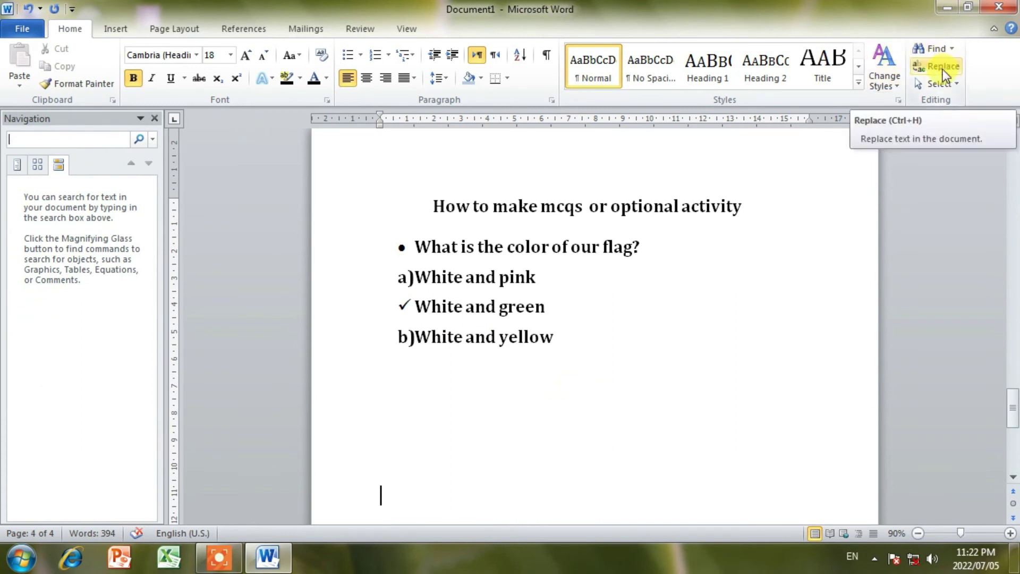
Step: Close the Navigation pane and open Find and Replace with 'galleries' to find
click(157, 117)
drag(1011, 411, 1001, 168)
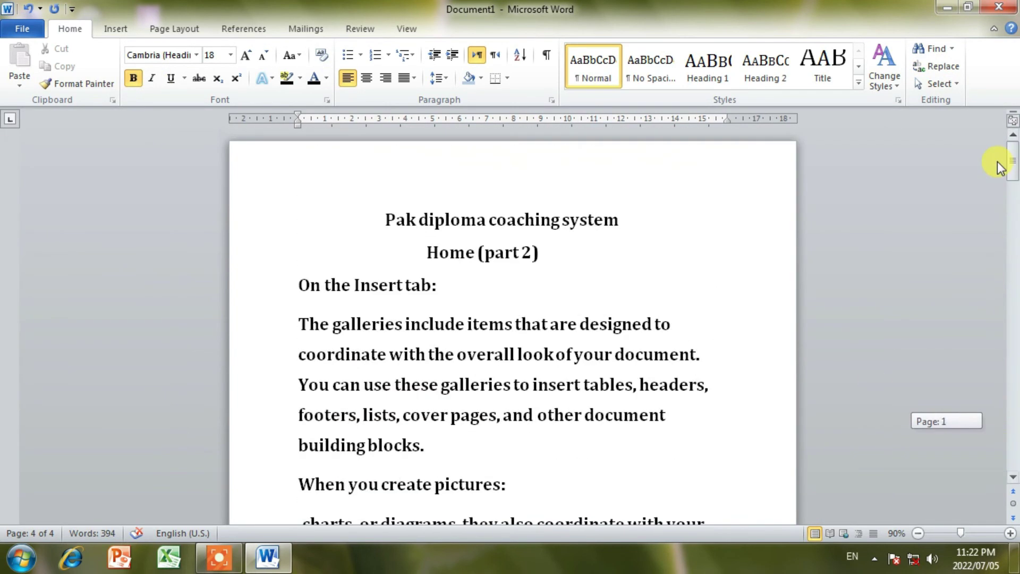
click(949, 74)
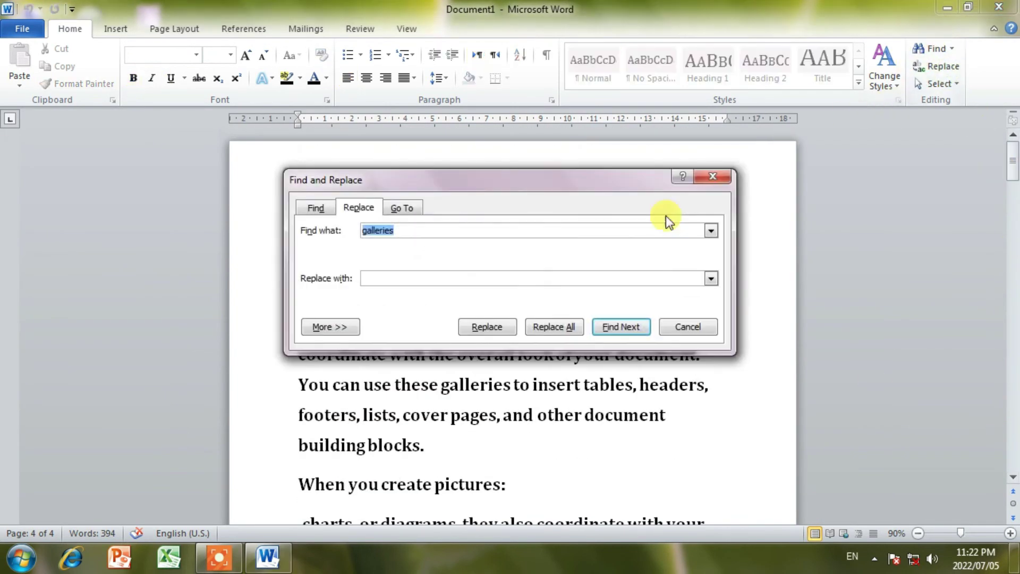
click(443, 229)
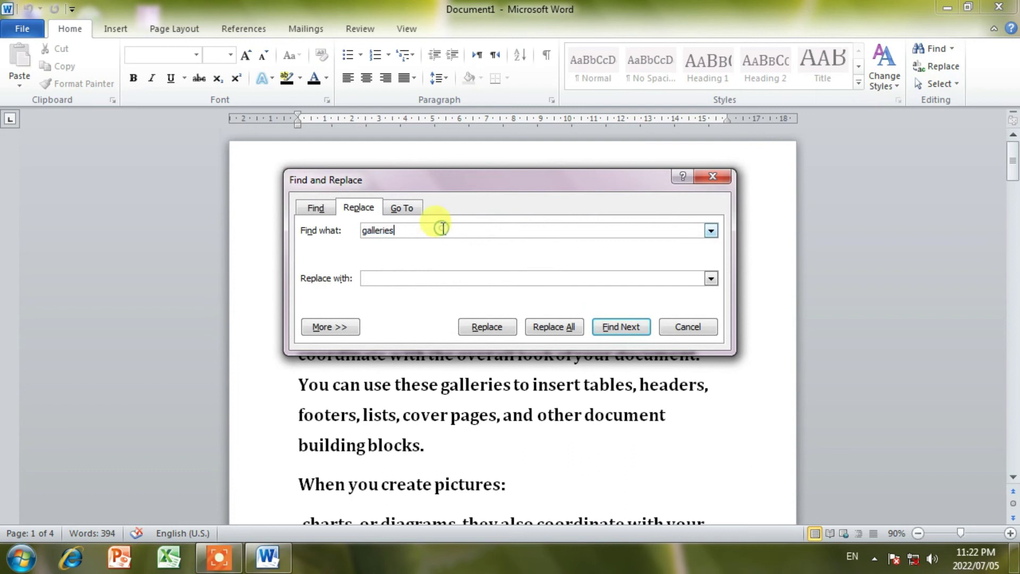
Step: Enter 'gallery' as the replacement and Replace All, dismissing the 6-replacements message
click(424, 279)
text(gallery)
click(486, 327)
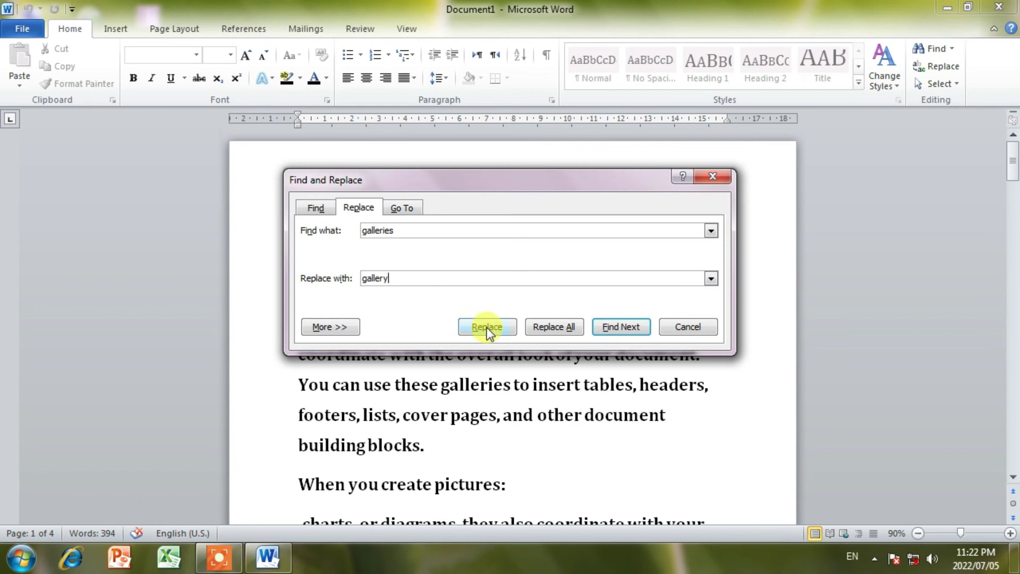
click(373, 276)
text(l)
click(485, 277)
click(569, 326)
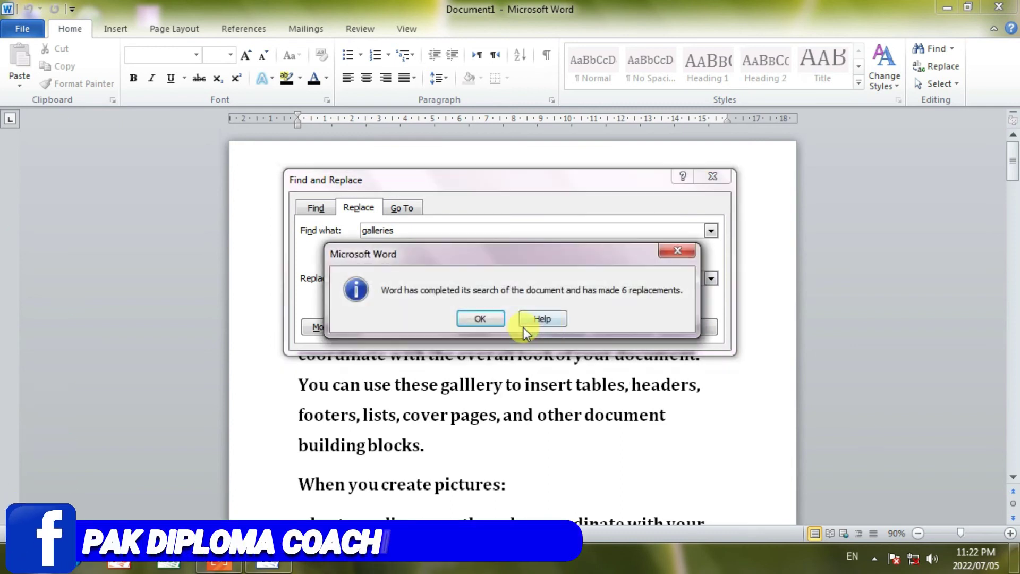
click(481, 318)
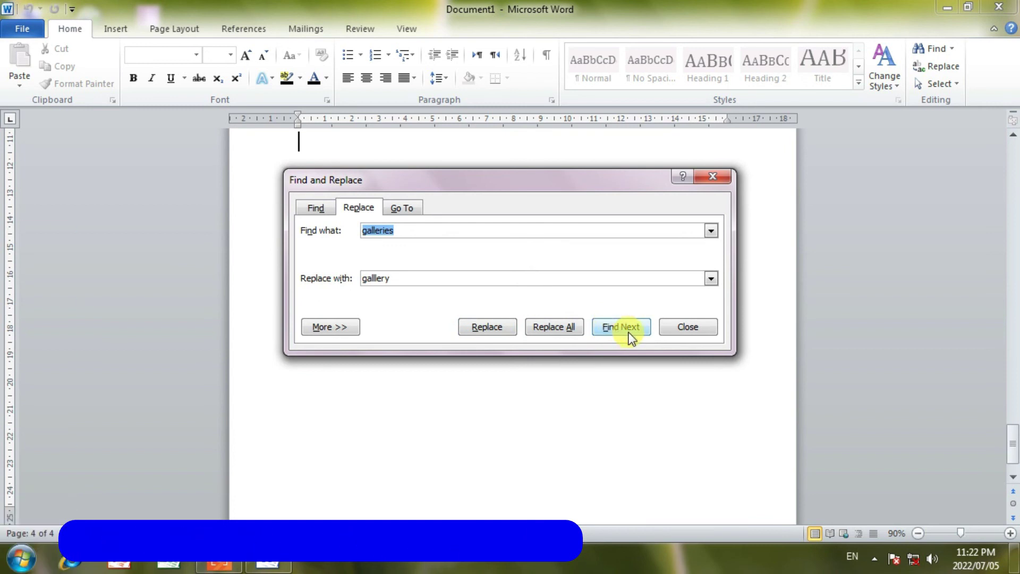
Step: Close Find and Replace and look at the grammar check for the flagged 'include' sentence
click(687, 326)
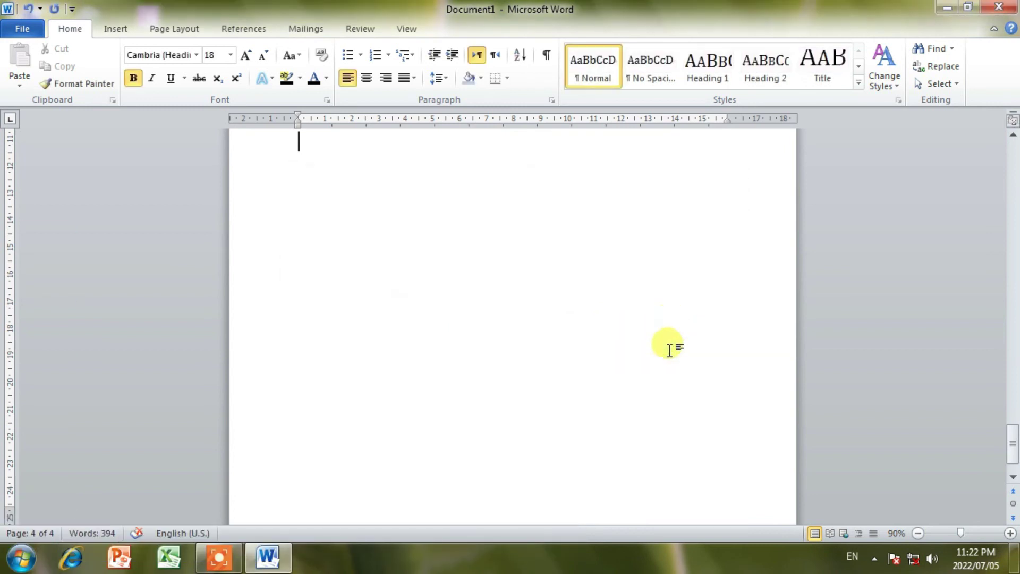
scroll(616, 345, up, 3)
drag(1013, 393, 1013, 155)
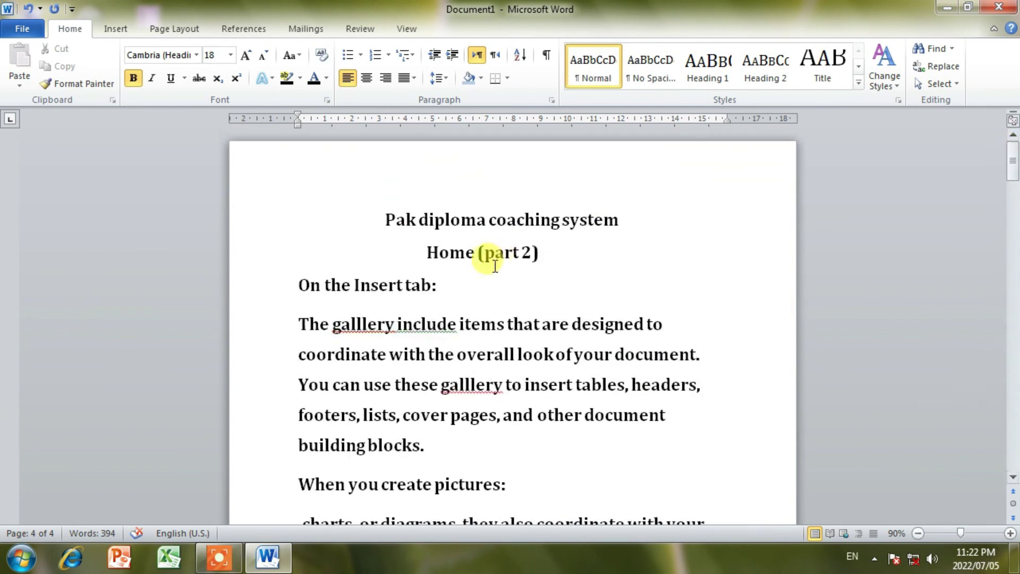
right_click(418, 332)
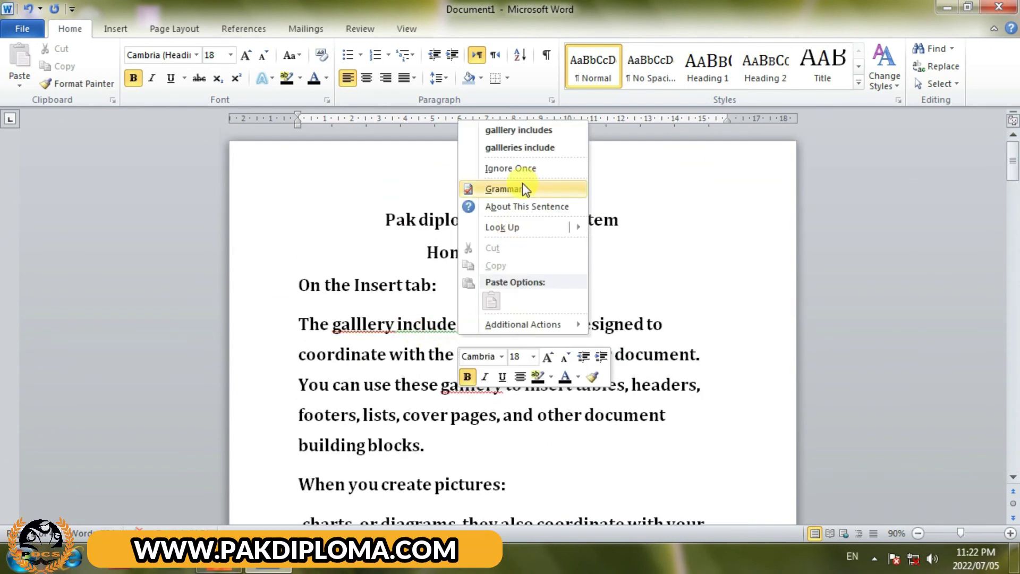
click(522, 186)
click(667, 140)
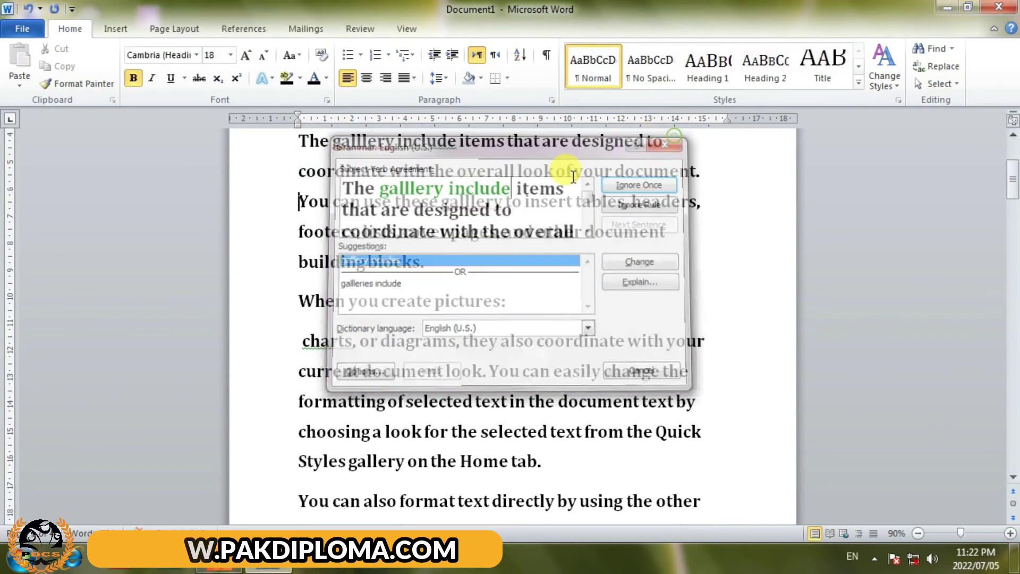
Step: Correct both 'galllery' misspellings to 'gallery'
right_click(470, 201)
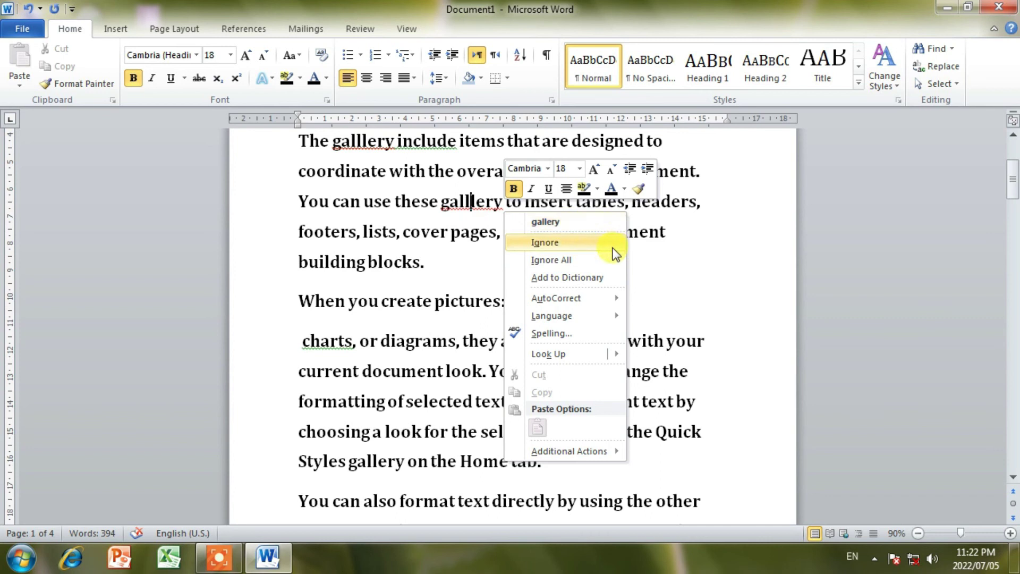
click(545, 222)
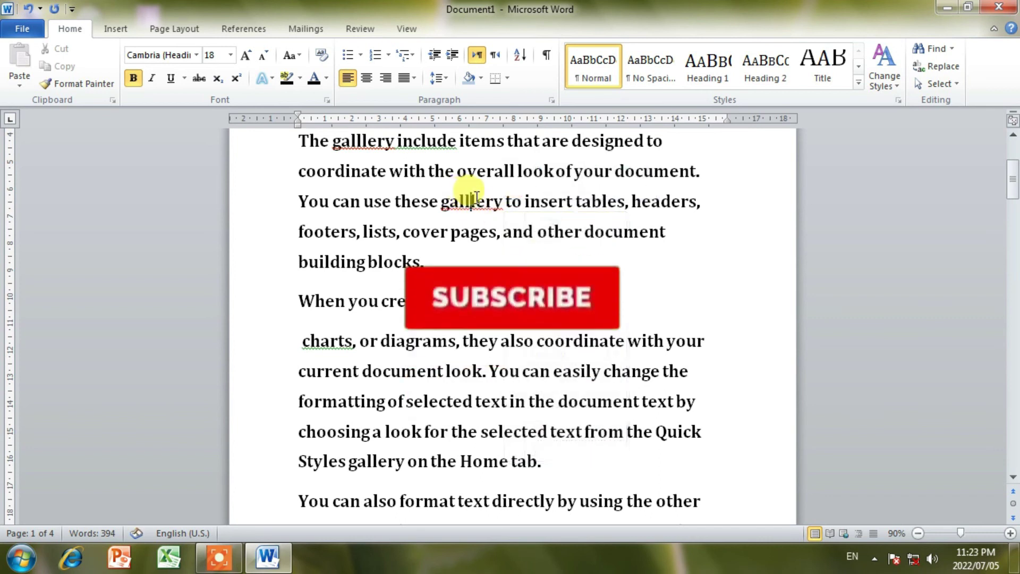
click(351, 142)
key(BackSpace)
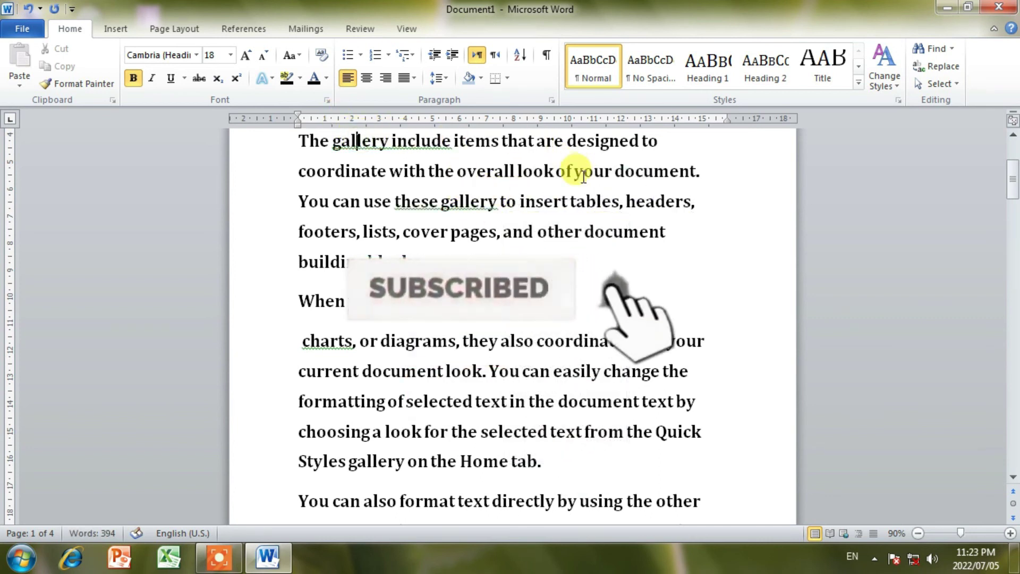
click(942, 66)
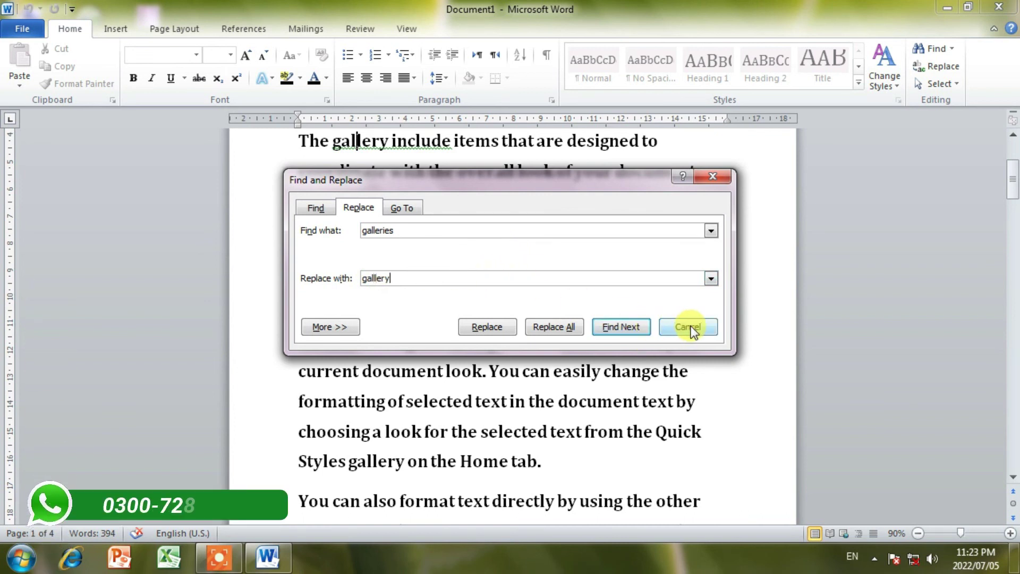
Step: Run Replace All again, which finds 0 replacements, and close the dialog
click(547, 327)
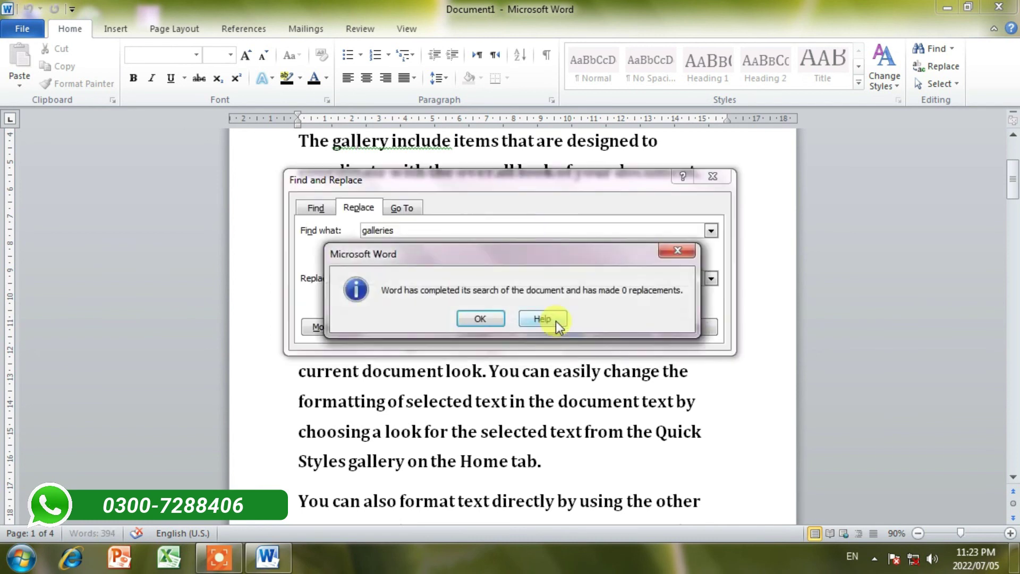
click(499, 318)
click(685, 326)
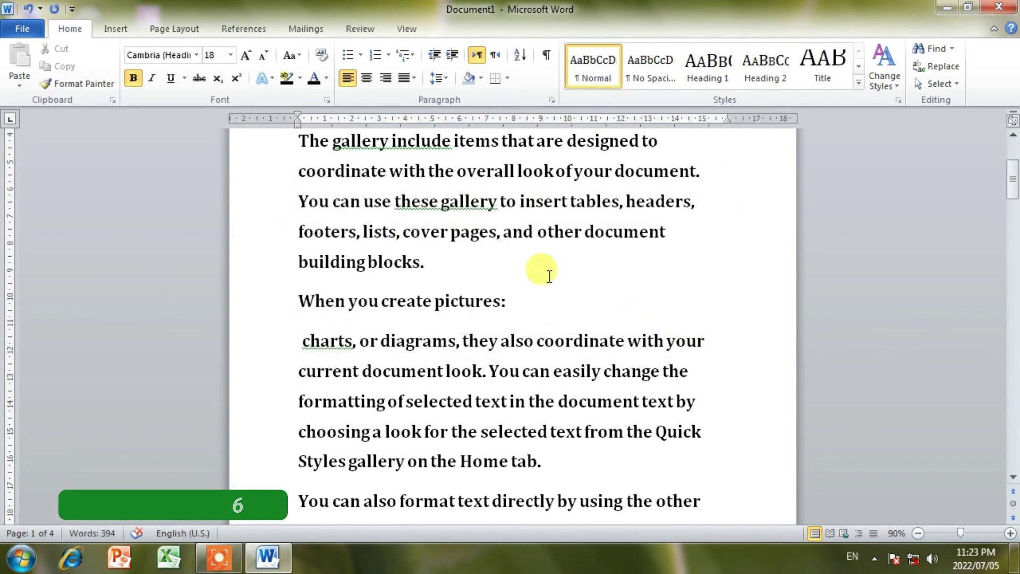
Step: Apply the grammar suggestion to change 'gallery include' to 'galleries include'
click(556, 282)
right_click(449, 203)
right_click(403, 144)
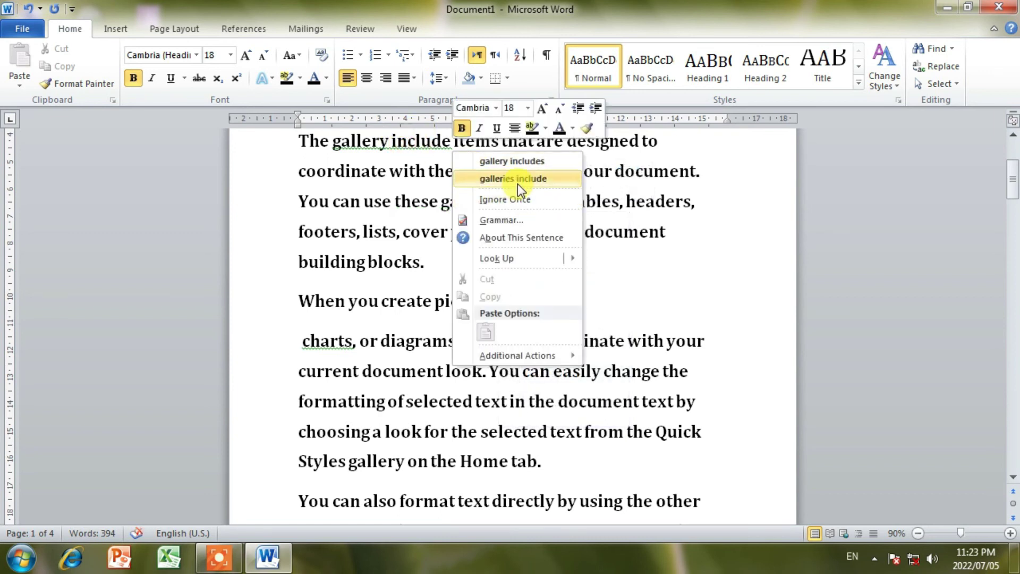
click(513, 179)
scroll(650, 375, up, 3)
scroll(651, 374, down, 2)
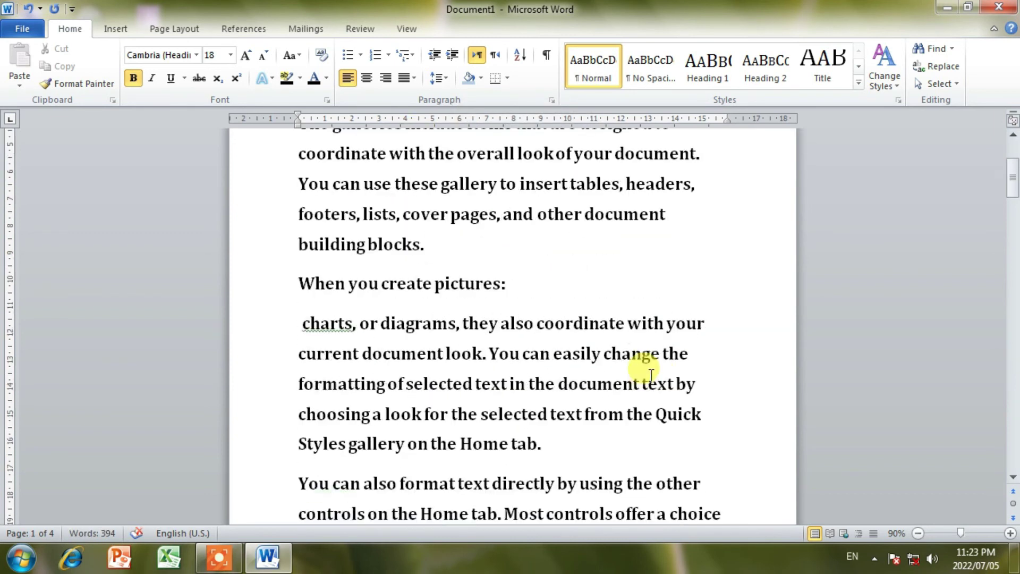
scroll(650, 374, down, 2)
scroll(683, 323, up, 2)
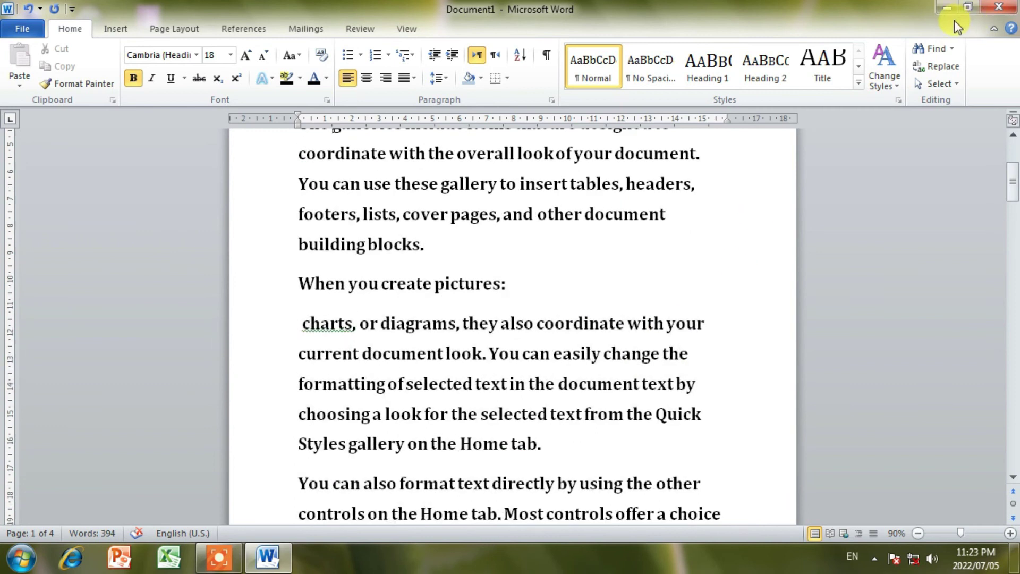
click(959, 89)
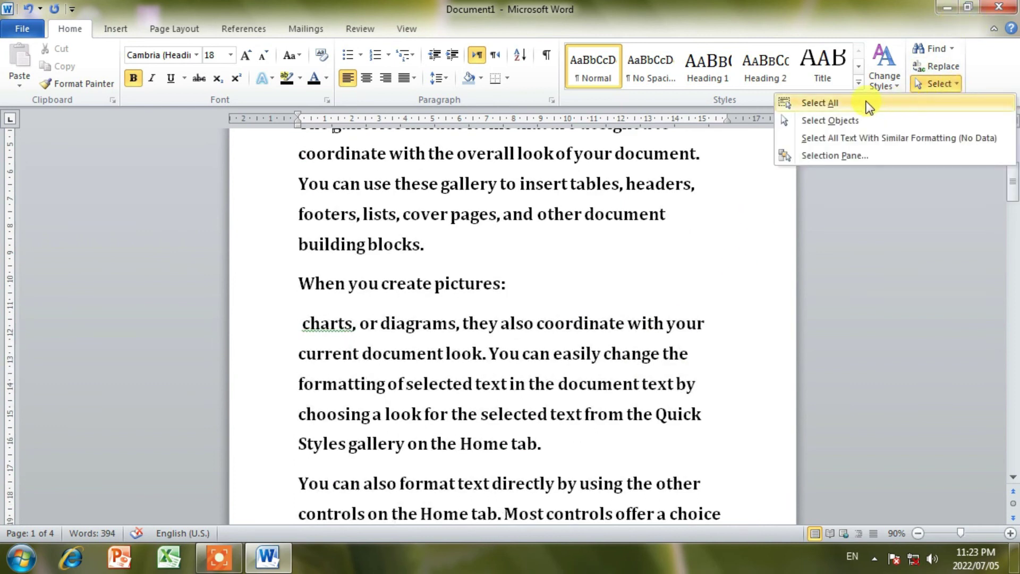
click(868, 103)
click(775, 276)
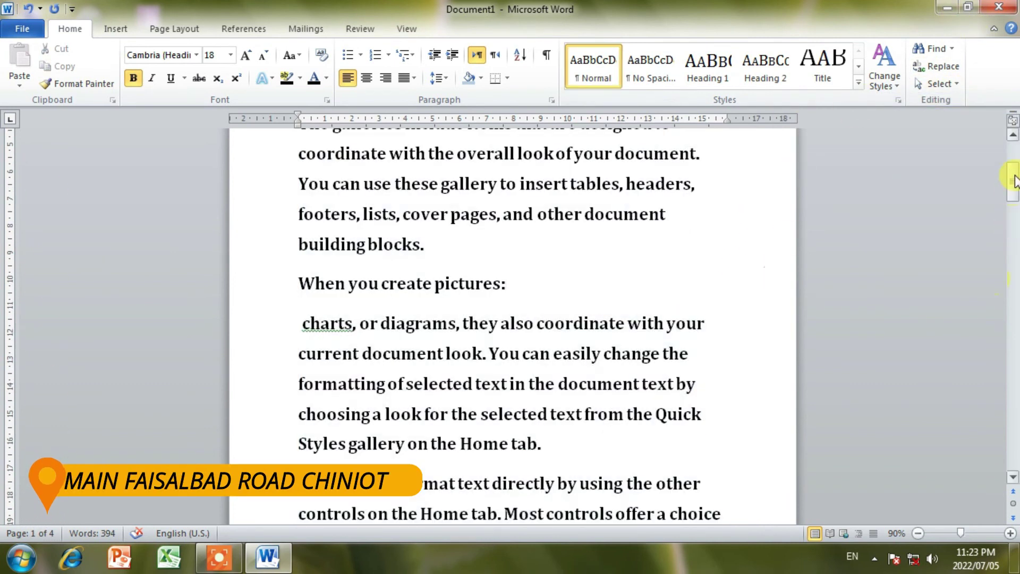
drag(1014, 181, 998, 133)
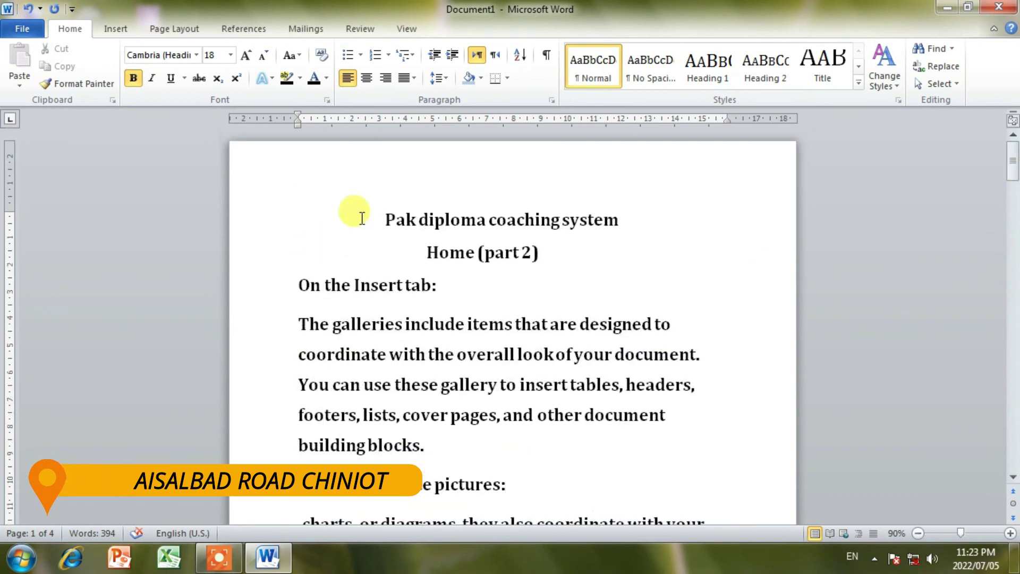
drag(362, 218, 671, 542)
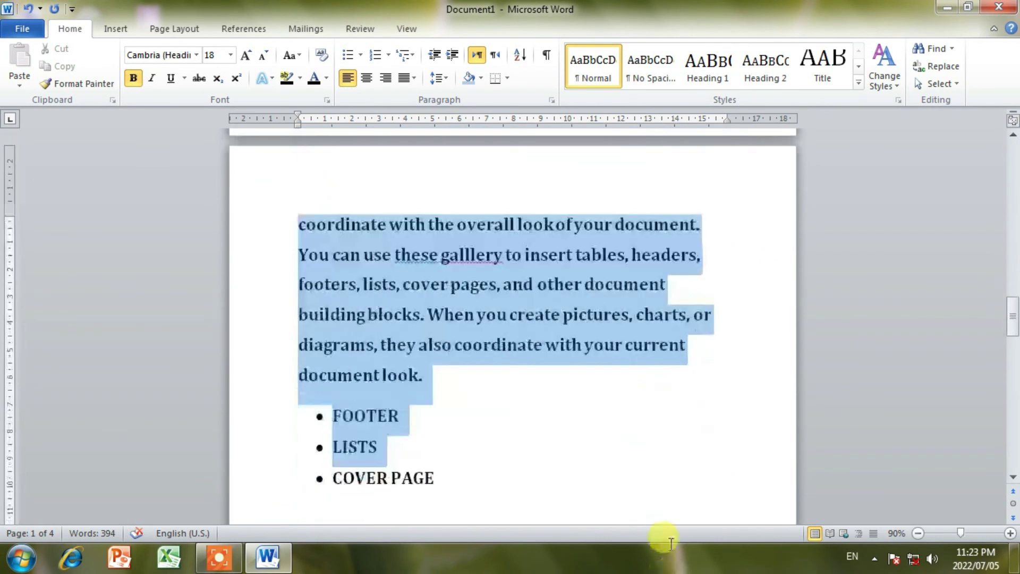
drag(670, 541, 662, 432)
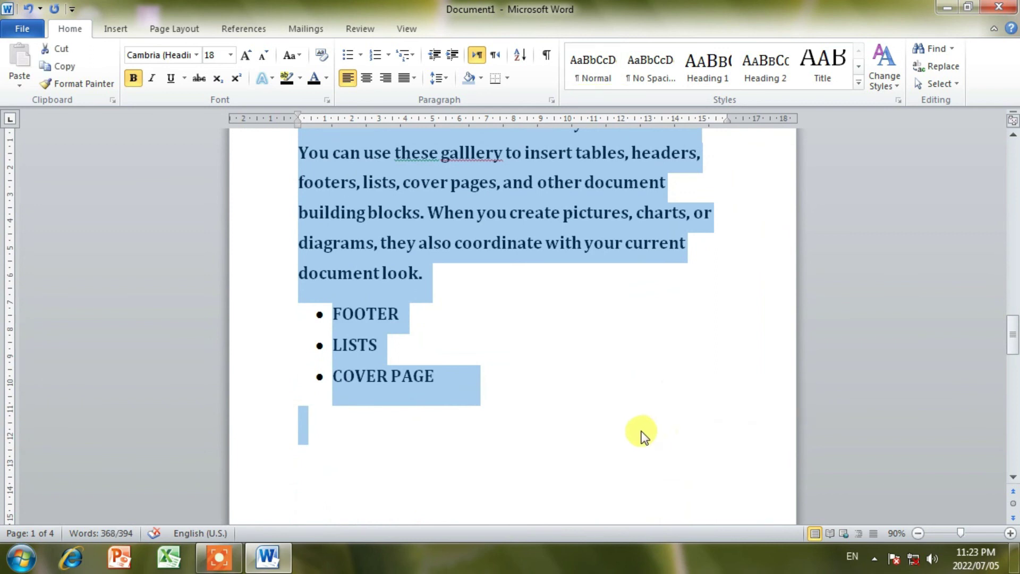
click(643, 435)
scroll(643, 432, up, 10)
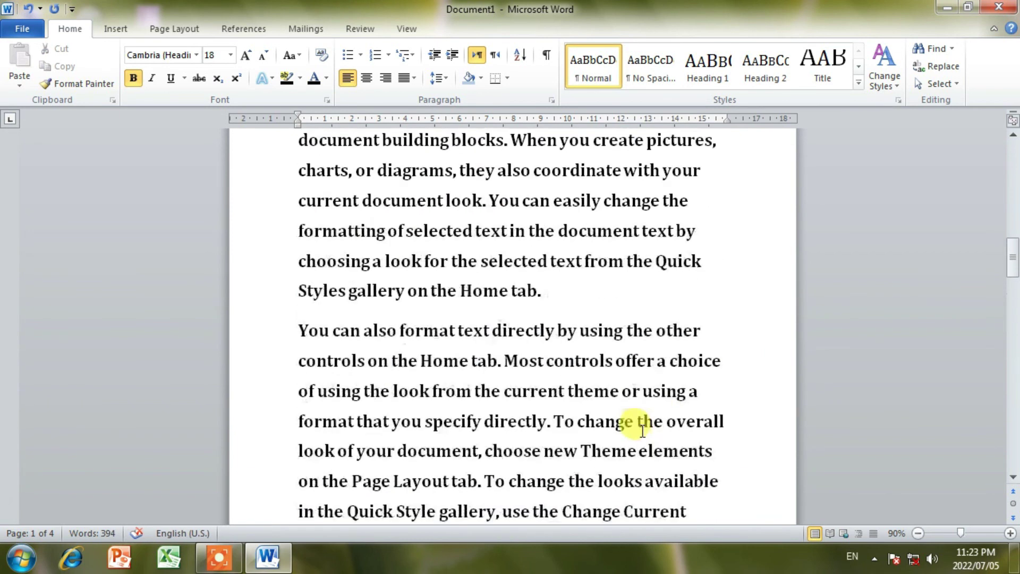
scroll(642, 430, up, 3)
scroll(642, 430, up, 3)
scroll(640, 429, up, 3)
scroll(638, 427, up, 3)
scroll(635, 425, down, 20)
scroll(630, 417, down, 3)
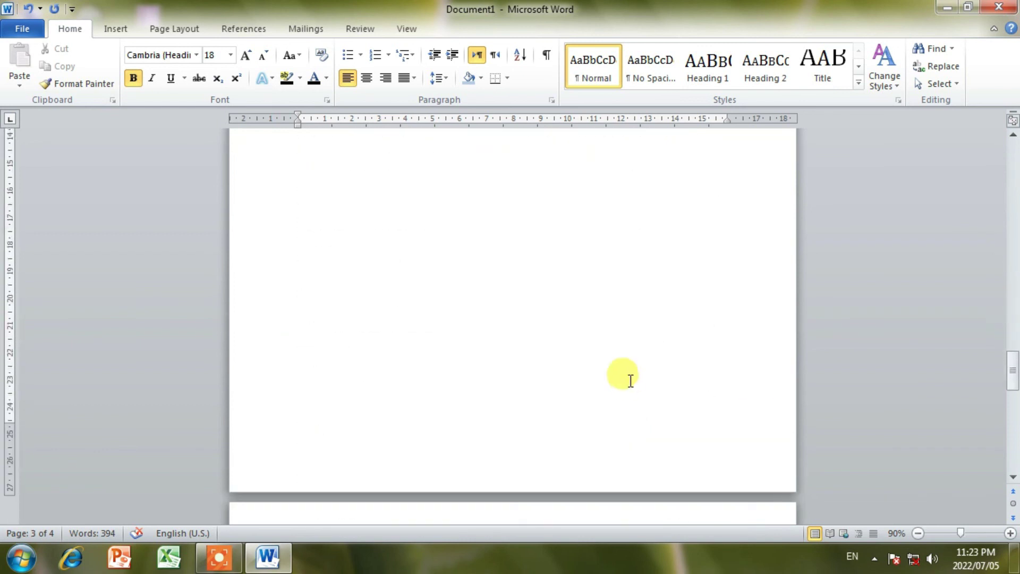
scroll(630, 381, up, 3)
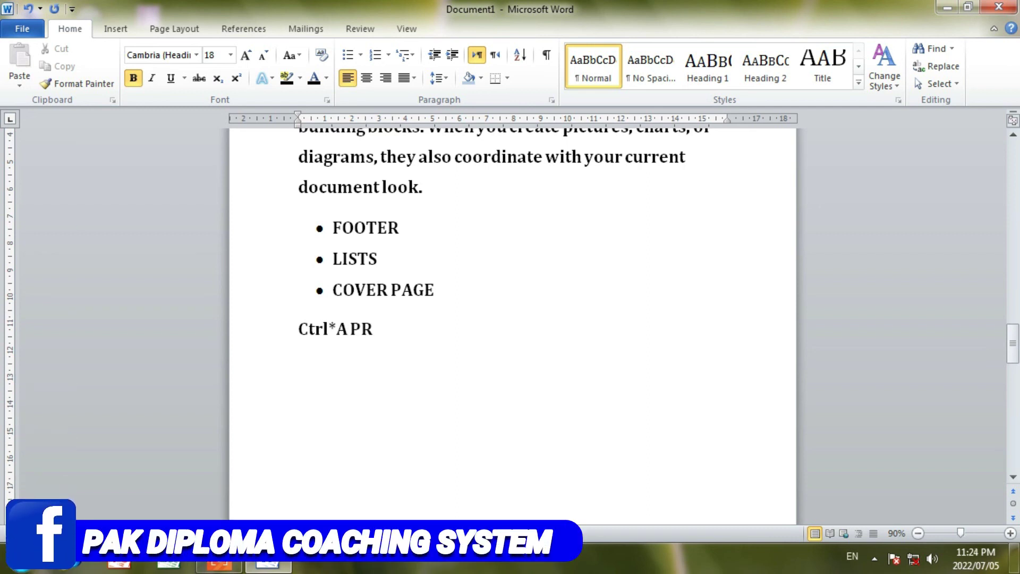
text(Ctrl*A PRESS)
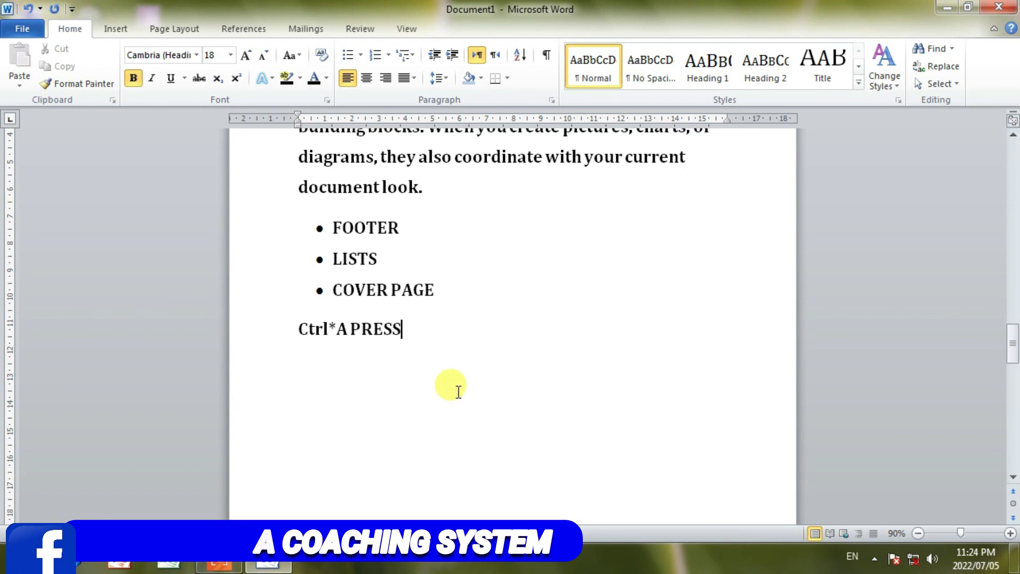
Step: Delete the leftover 'Ctrl*A PRESS' line and select the whole document with Ctrl+A
key(BackSpace)
key(BackSpace)
key(BackSpace)
key(BackSpace)
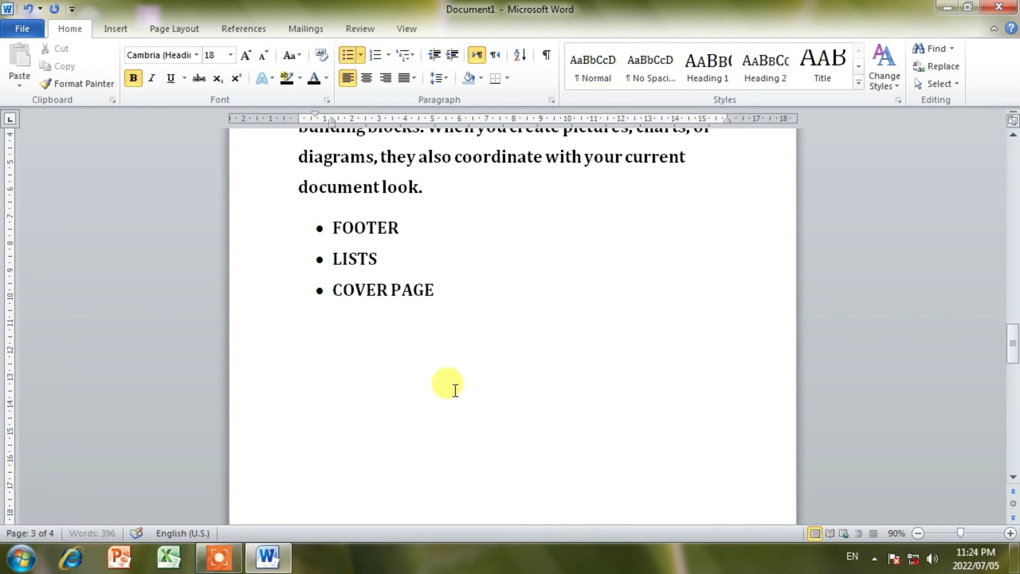
key(ctrl+a)
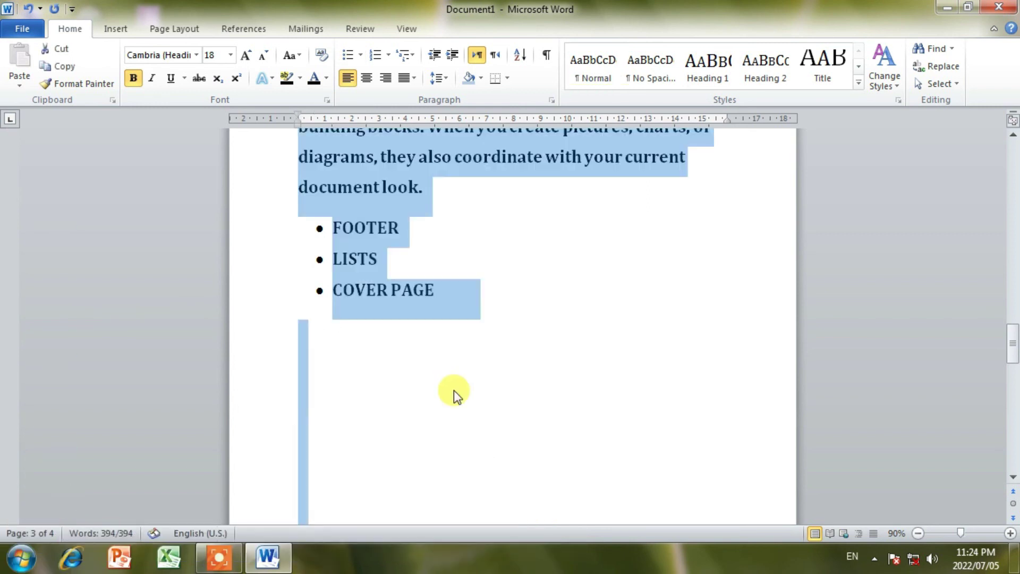
scroll(505, 418, up, 2)
scroll(506, 419, up, 3)
scroll(506, 419, up, 5)
scroll(505, 419, up, 10)
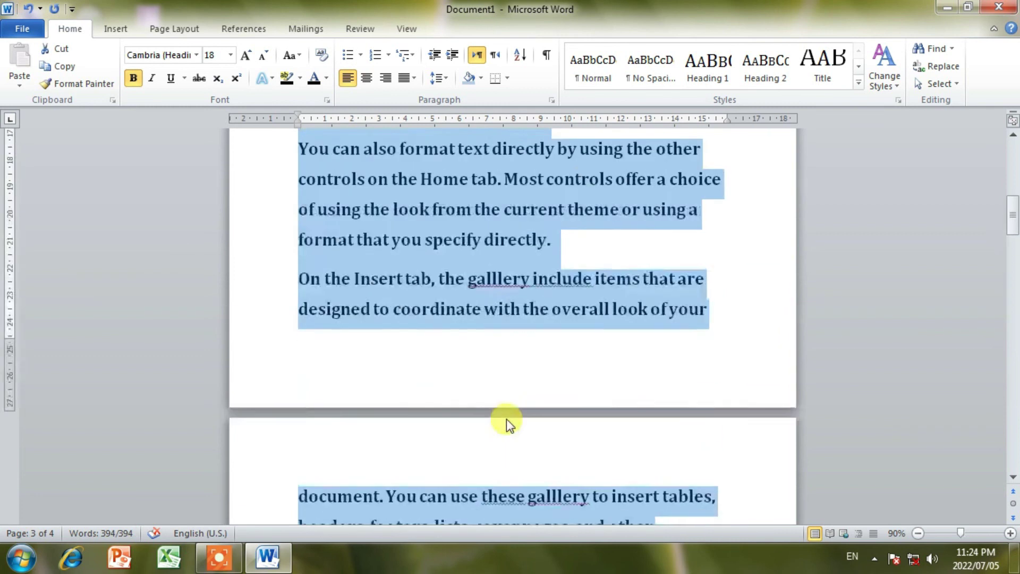
scroll(505, 418, up, 5)
scroll(506, 419, up, 2)
scroll(506, 418, down, 2)
scroll(506, 419, down, 2)
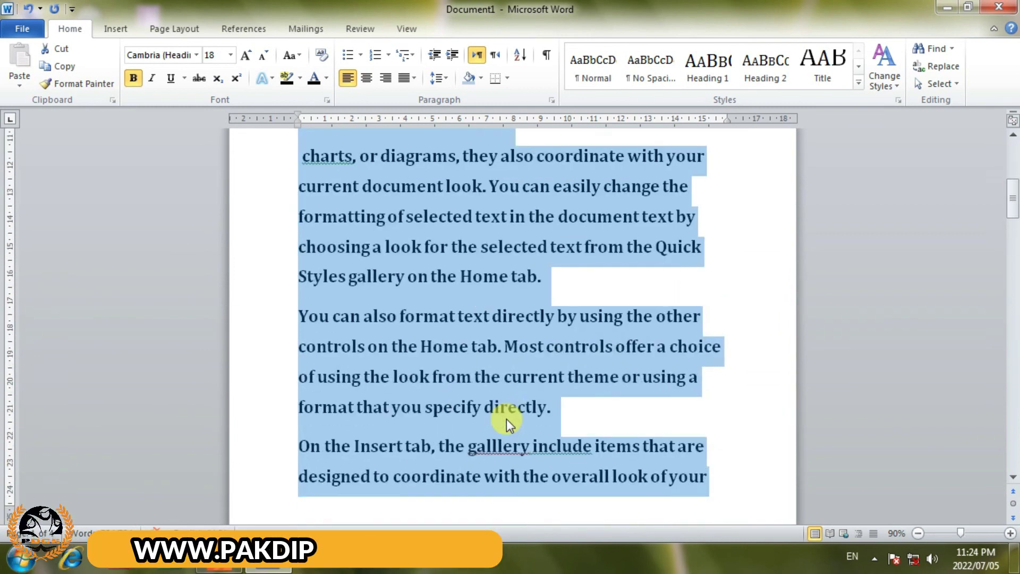
Step: Deselect the document and scroll to the MCQ heading
drag(1012, 212, 1012, 449)
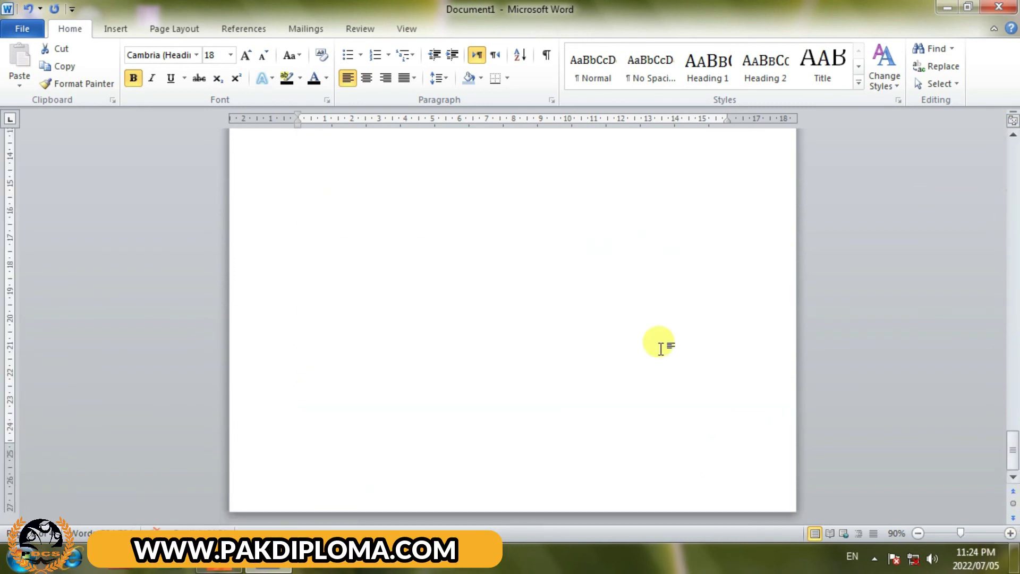
click(664, 350)
scroll(667, 358, up, 10)
scroll(667, 364, up, 5)
scroll(667, 364, up, 5)
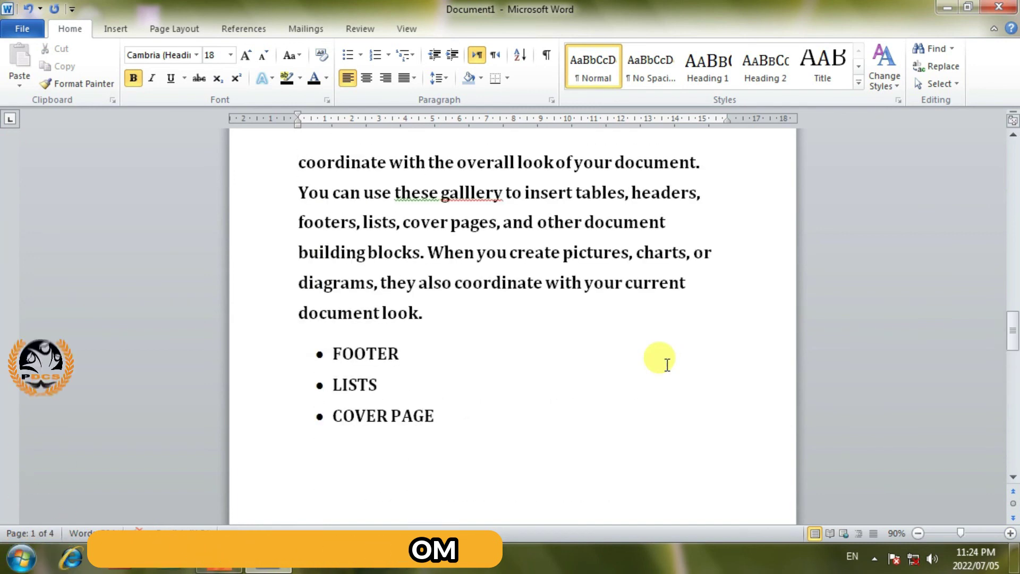
scroll(667, 364, down, 1)
scroll(667, 365, down, 3)
scroll(667, 364, down, 3)
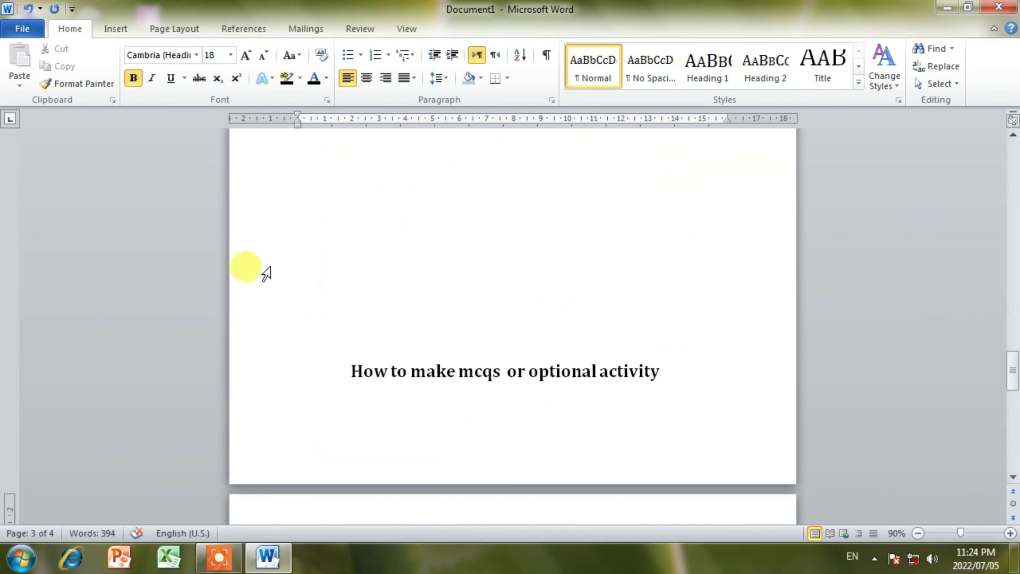
Step: Adjust the empty lines above the MCQ heading so the quiz moves onto page 3
click(349, 342)
scroll(497, 342, down, 5)
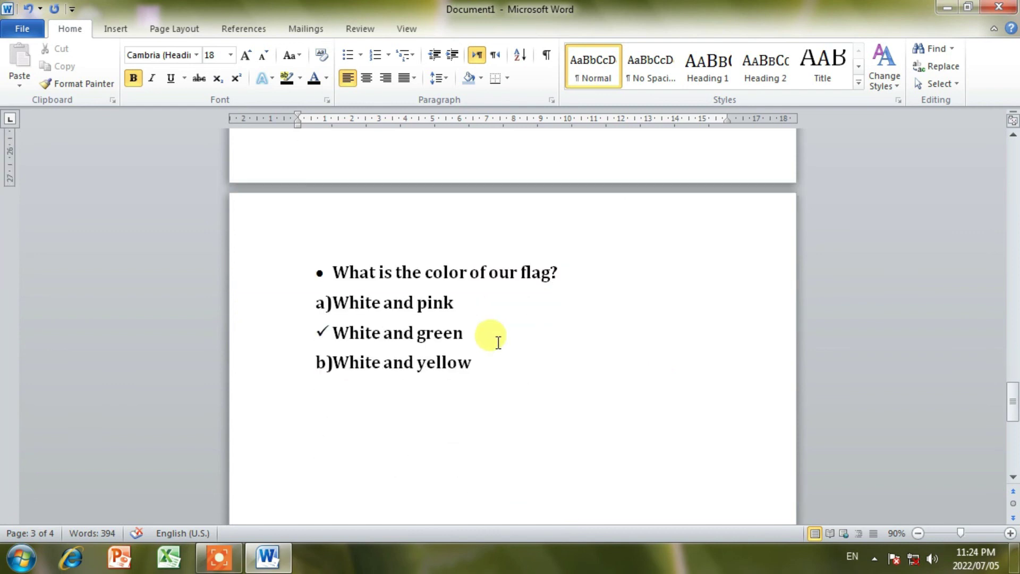
scroll(494, 334, up, 2)
key(Return)
key(Return)
key(Return)
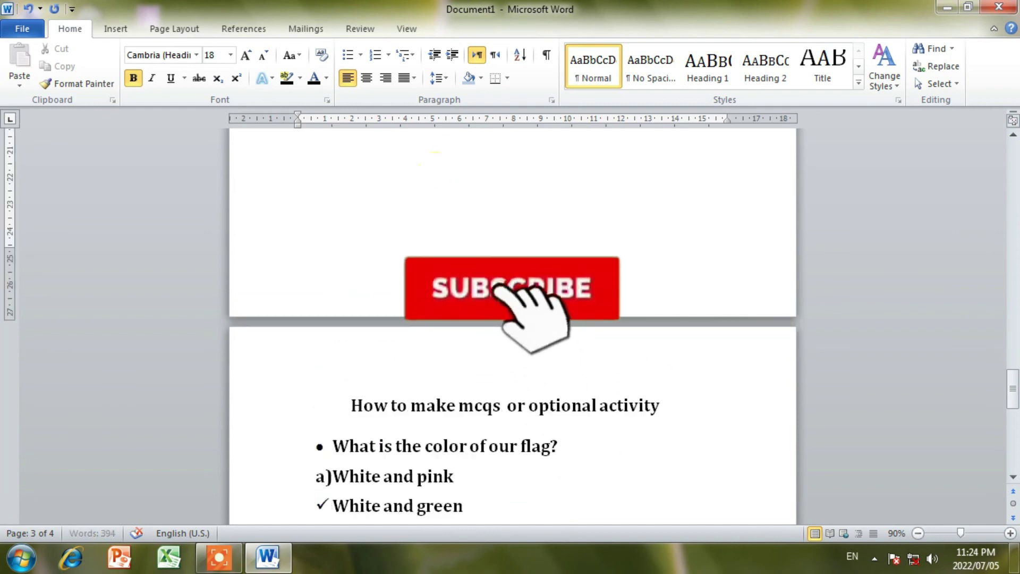
key(Return)
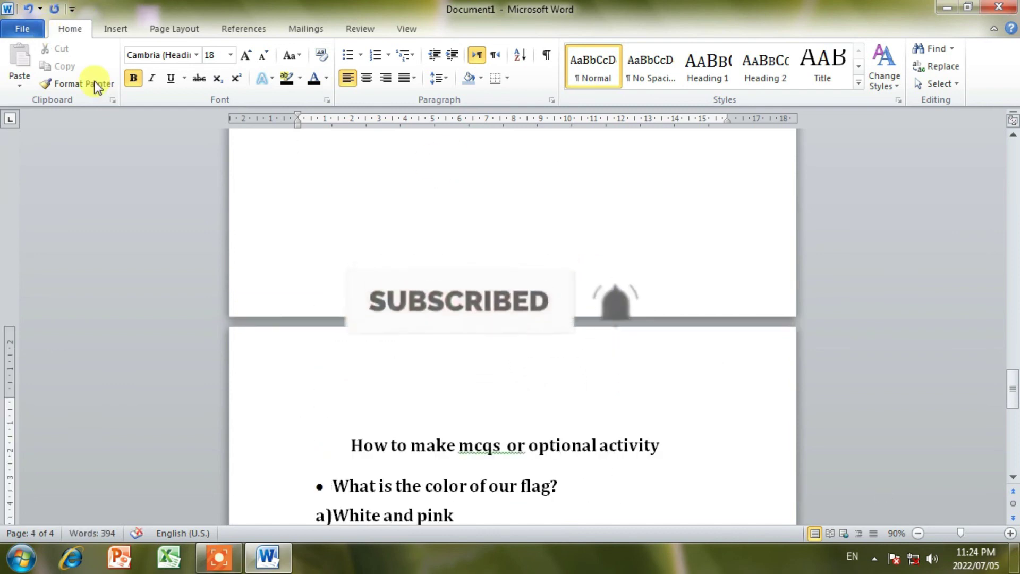
scroll(473, 416, down, 3)
key(BackSpace)
key(BackSpace)
key(BackSpace)
key(BackSpace)
key(BackSpace)
key(BackSpace)
key(BackSpace)
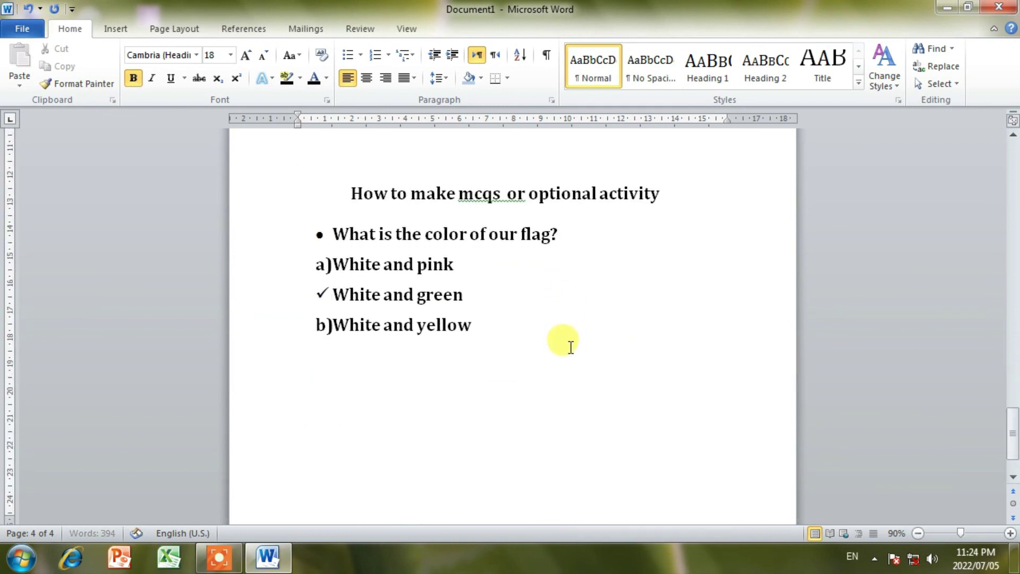
key(BackSpace)
Step: Add an unbulleted empty line under the COVER PAGE bullet, leaving 'mcqs' unchanged
key(Return)
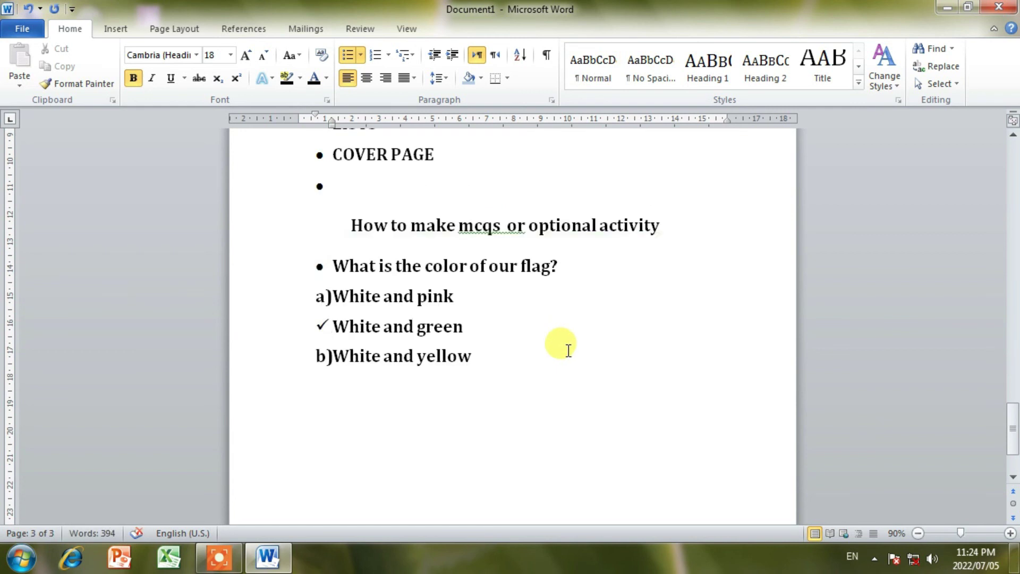
key(BackSpace)
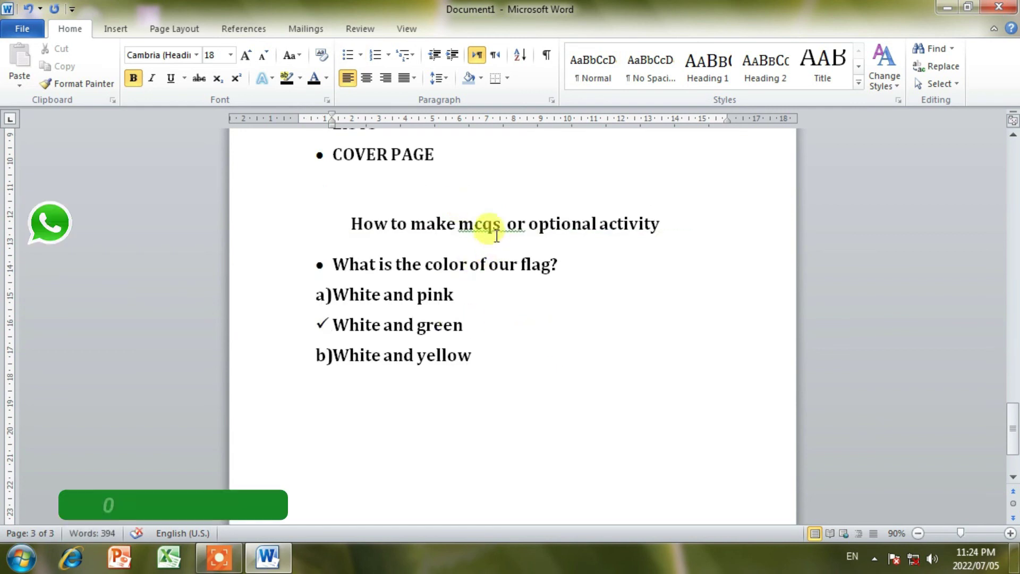
right_click(481, 245)
key(Escape)
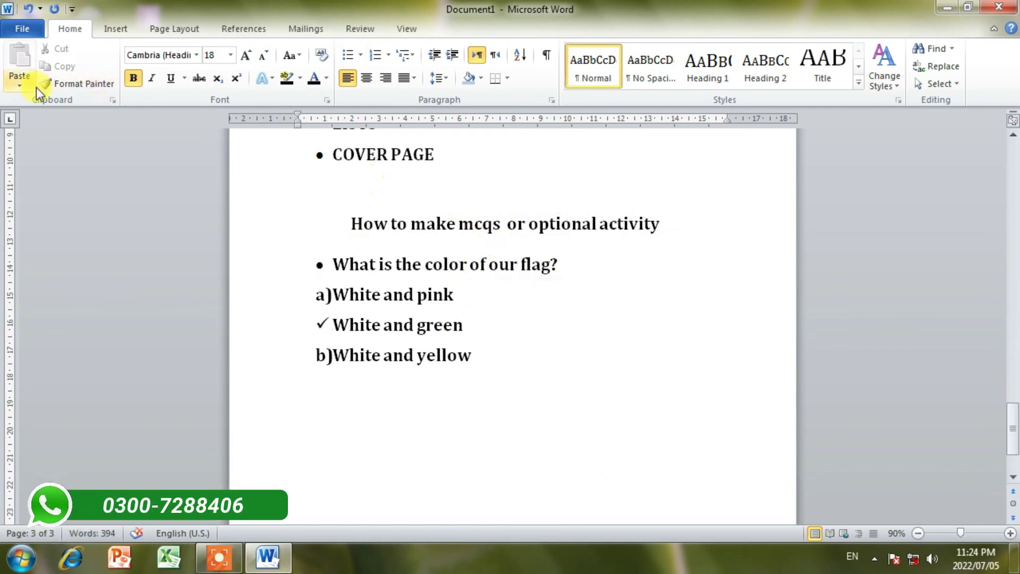
click(23, 29)
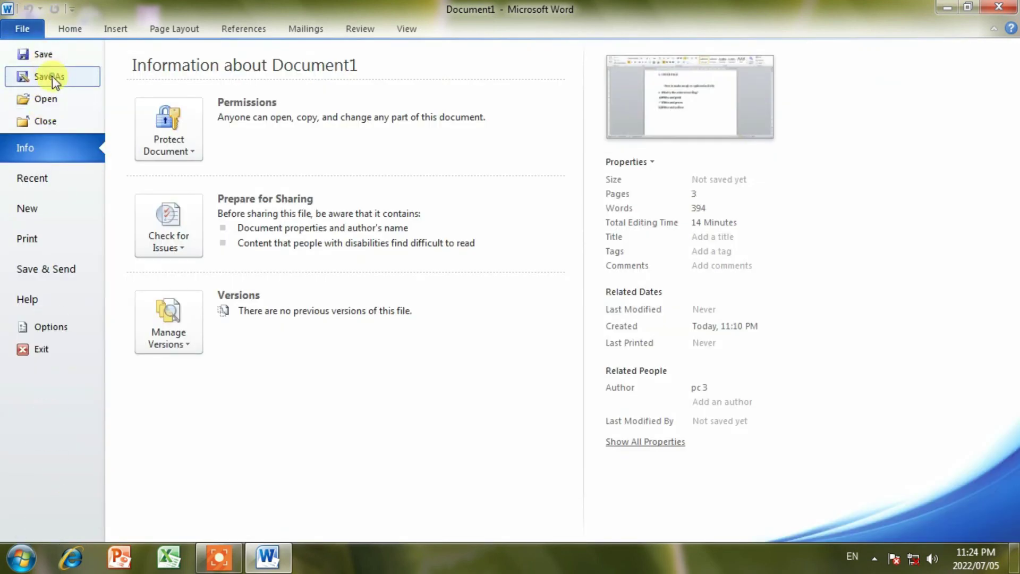
Step: Save the document as 'LAC 2' and close Word
click(52, 75)
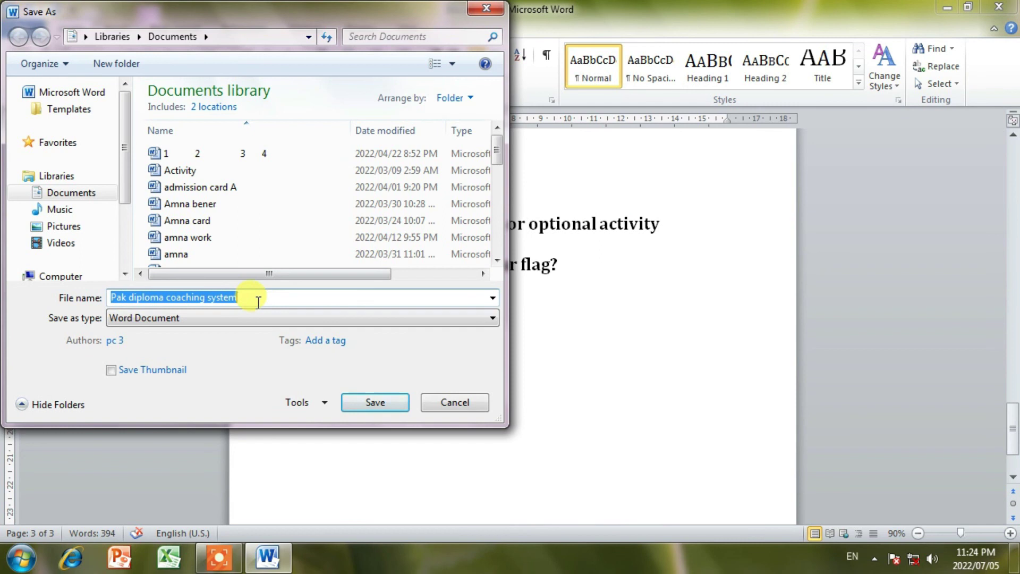
key(BackSpace)
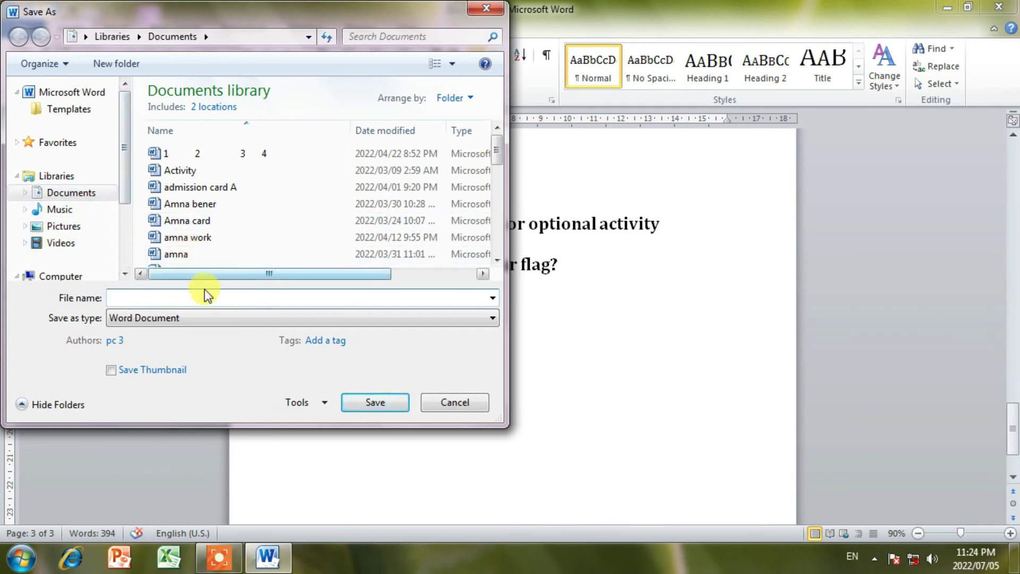
text(LAC 2)
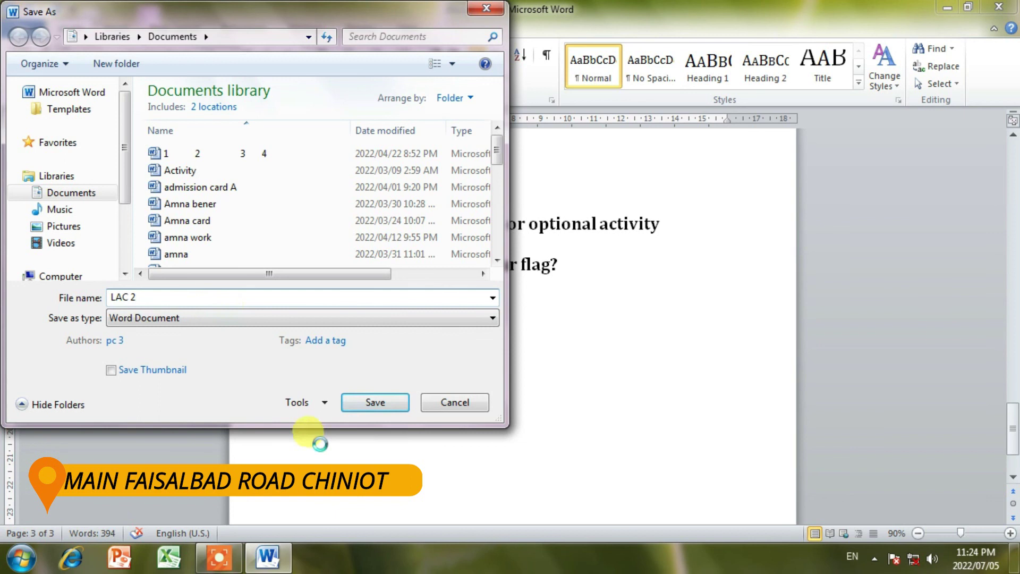
click(374, 403)
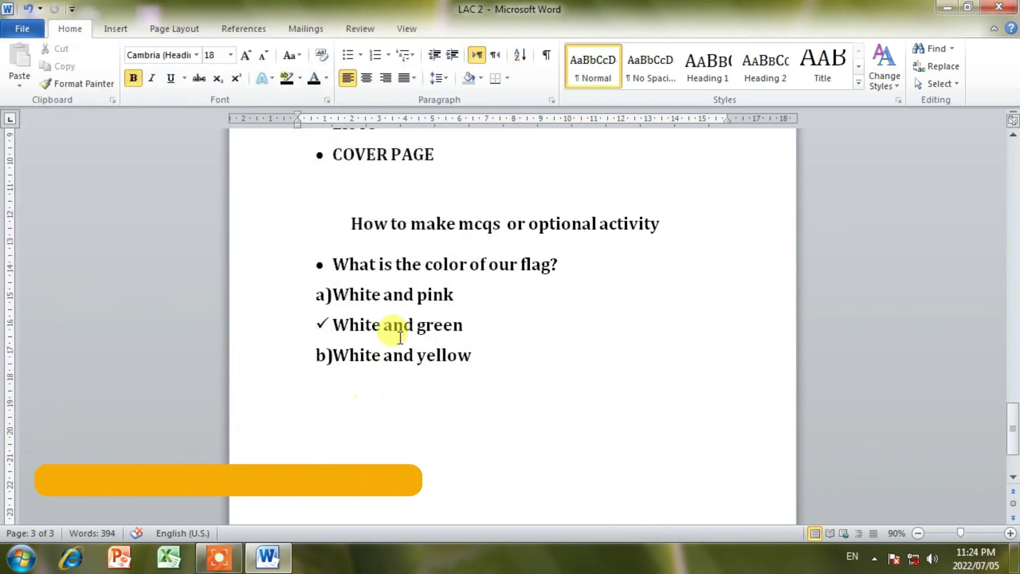
click(1000, 9)
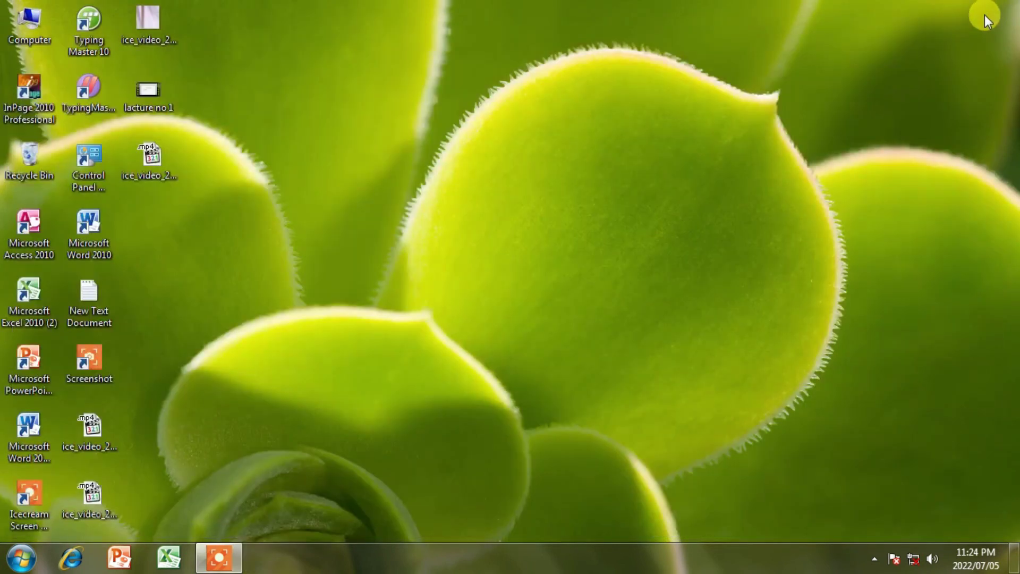
click(232, 561)
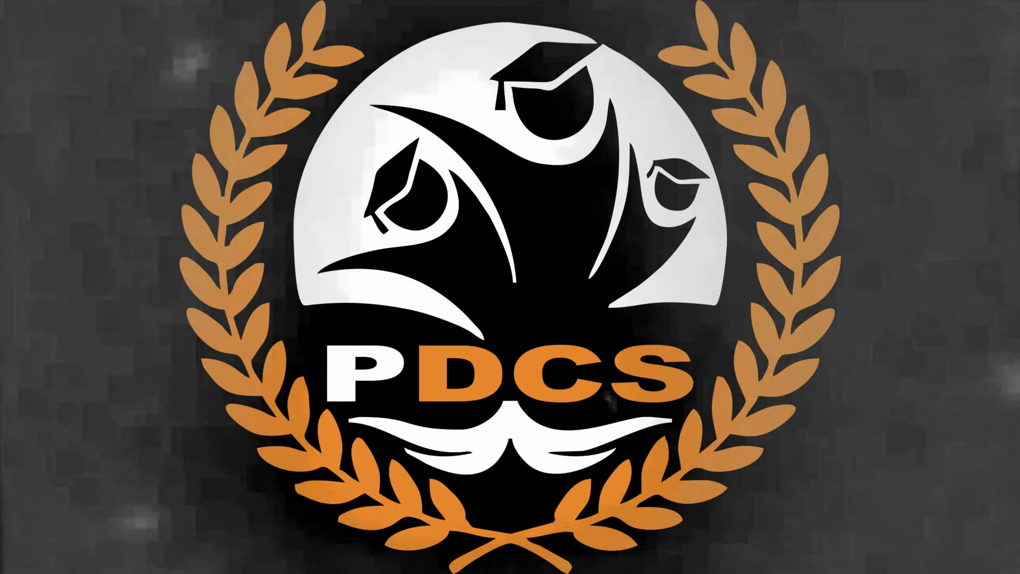